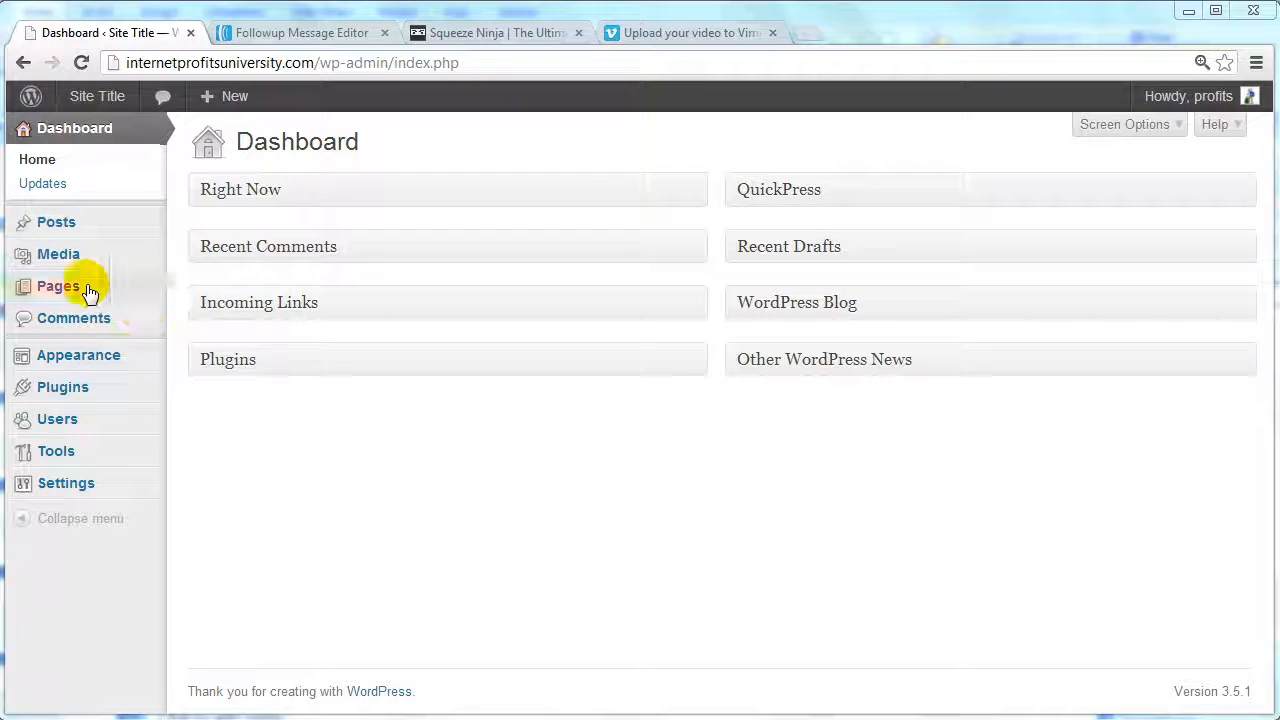
Start a new page on the site.
mouse_move(89, 290)
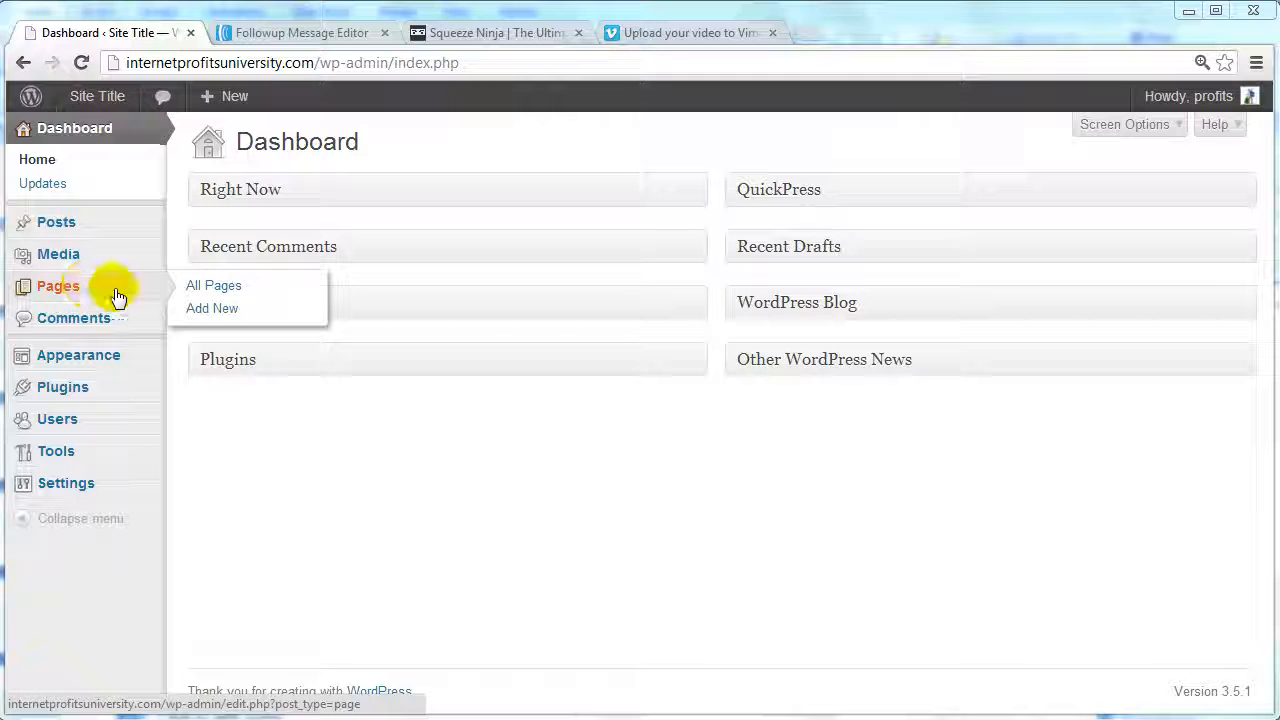
left_click(212, 308)
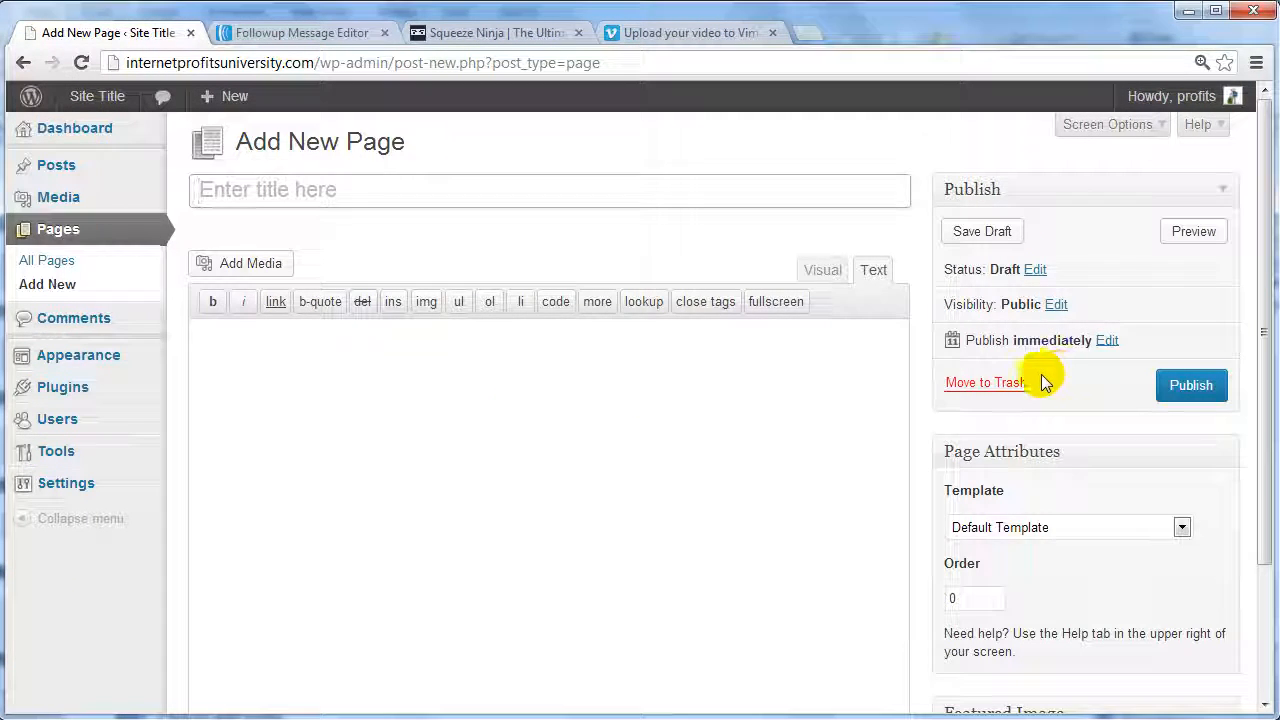
Try the "Full-width Page Template, No Sidebar" template for the page, then return it to Default Template.
scroll(1041, 374, "down", 1)
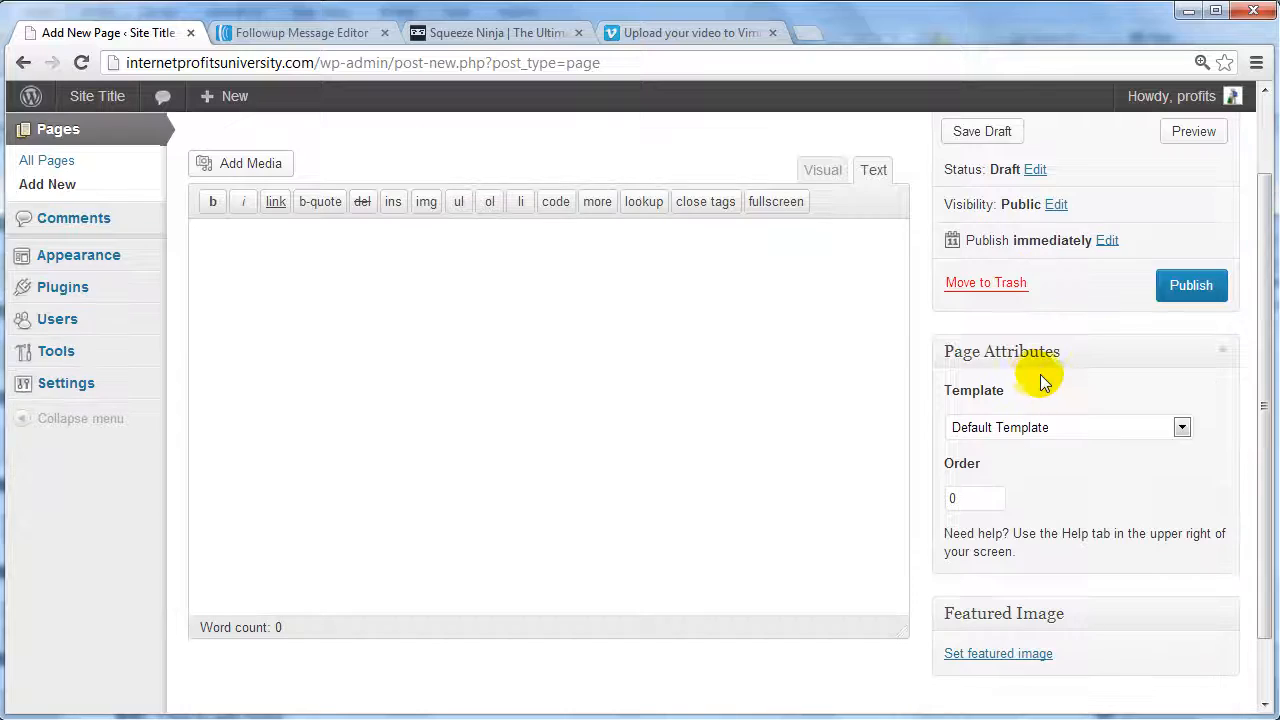
left_click(968, 427)
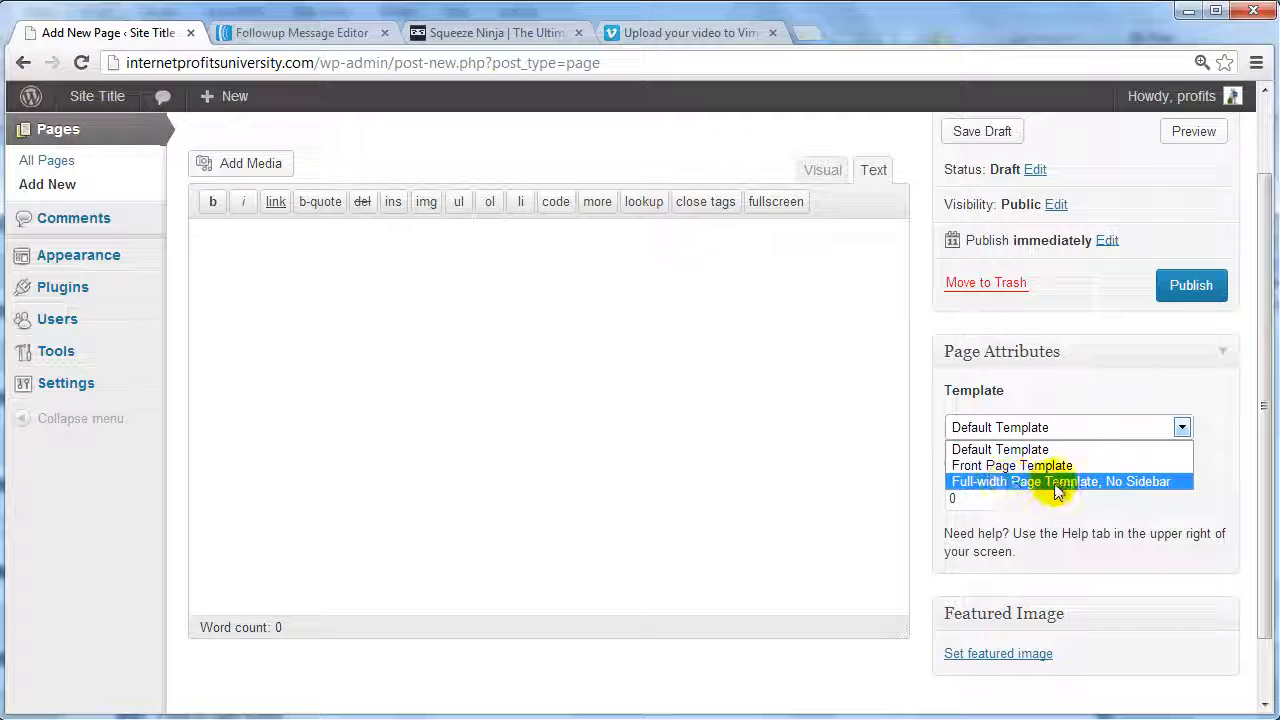
left_click(1148, 386)
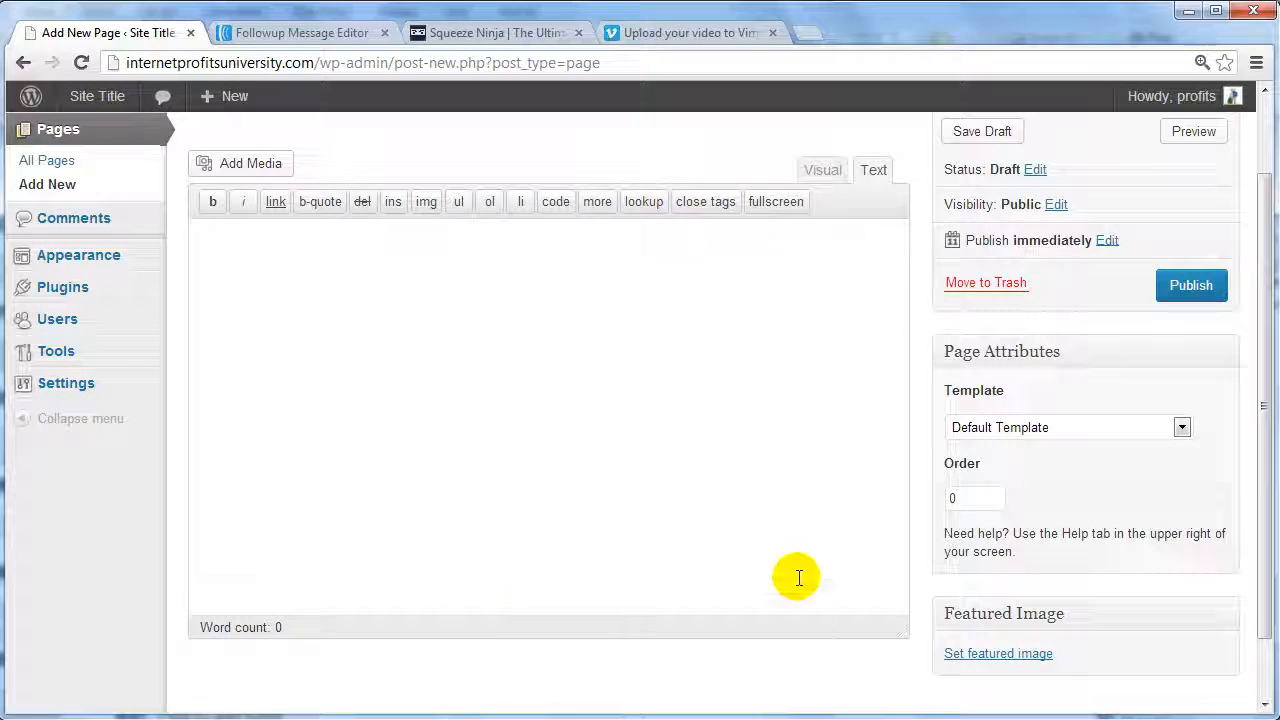
left_click(1030, 429)
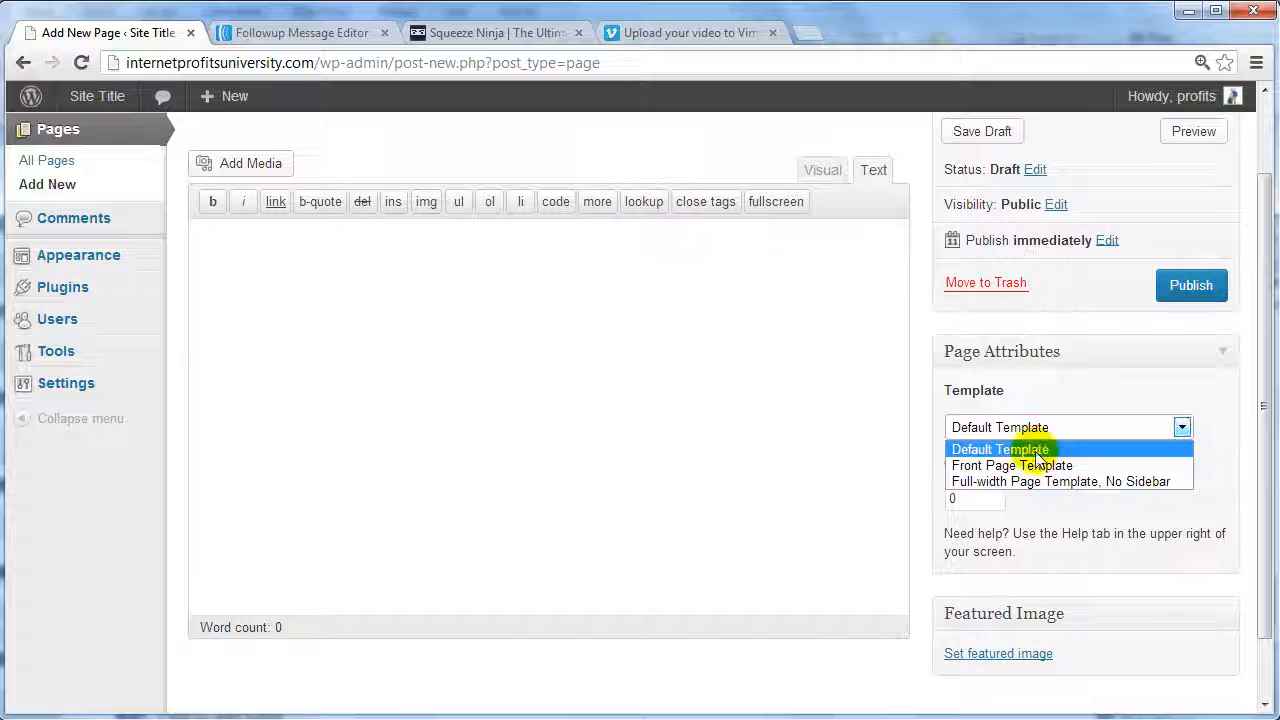
left_click(985, 481)
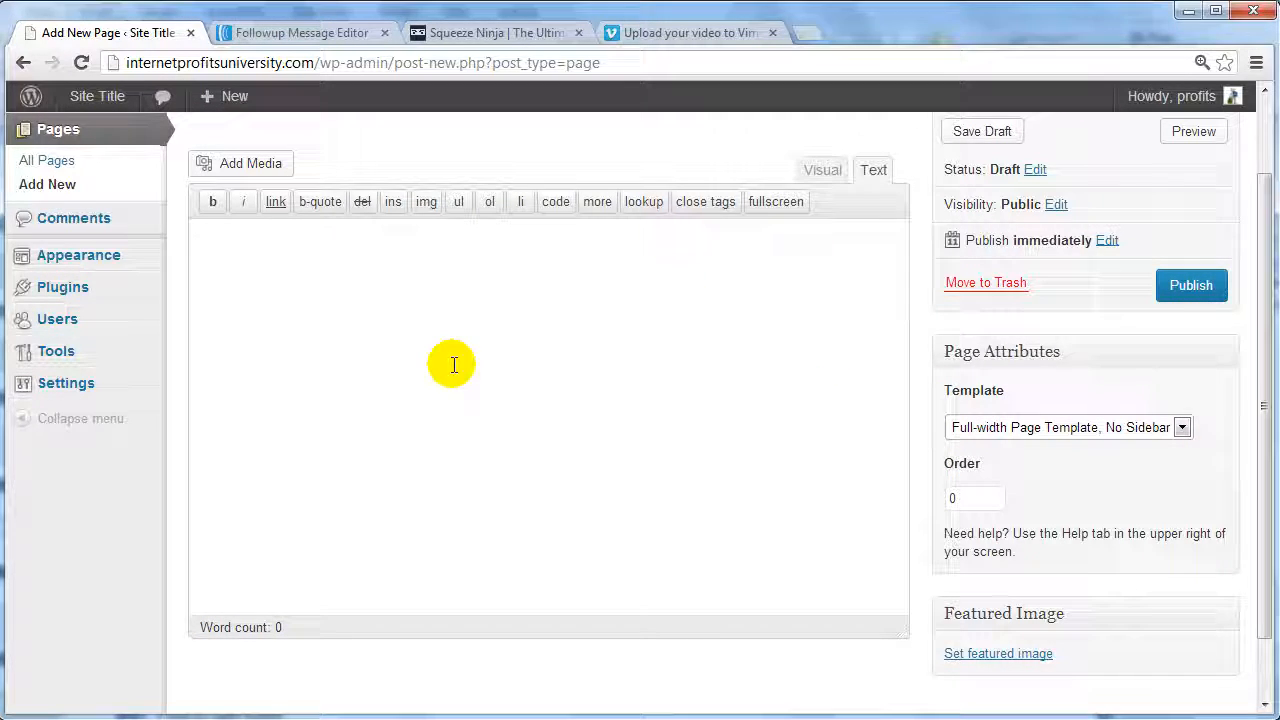
left_click(1046, 427)
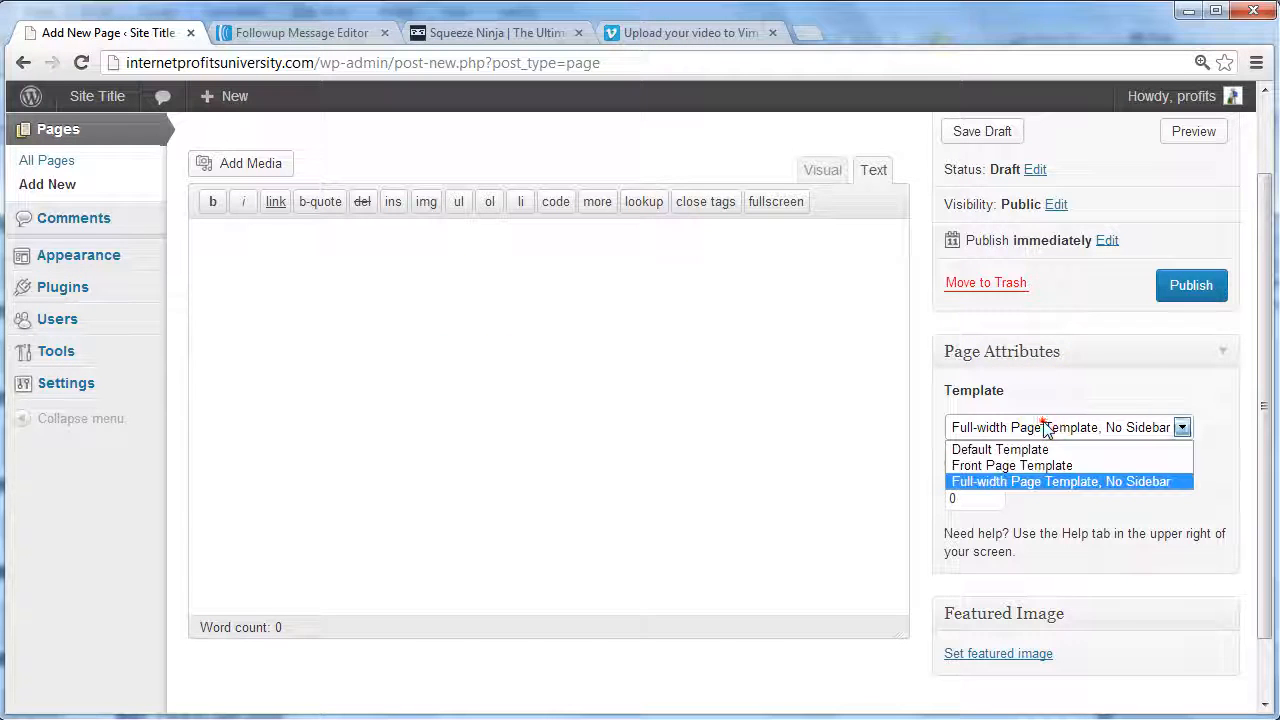
left_click(1023, 449)
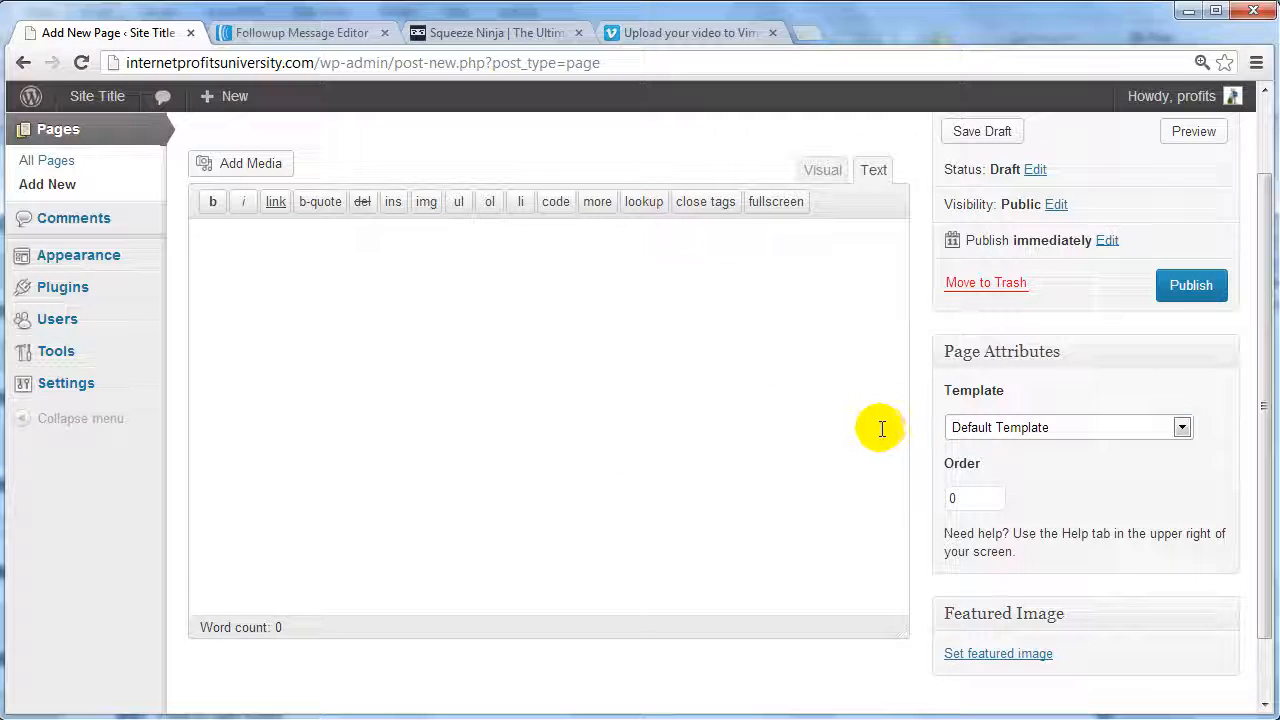
scroll(882, 429, "up", 2)
scroll(876, 429, "down", 2)
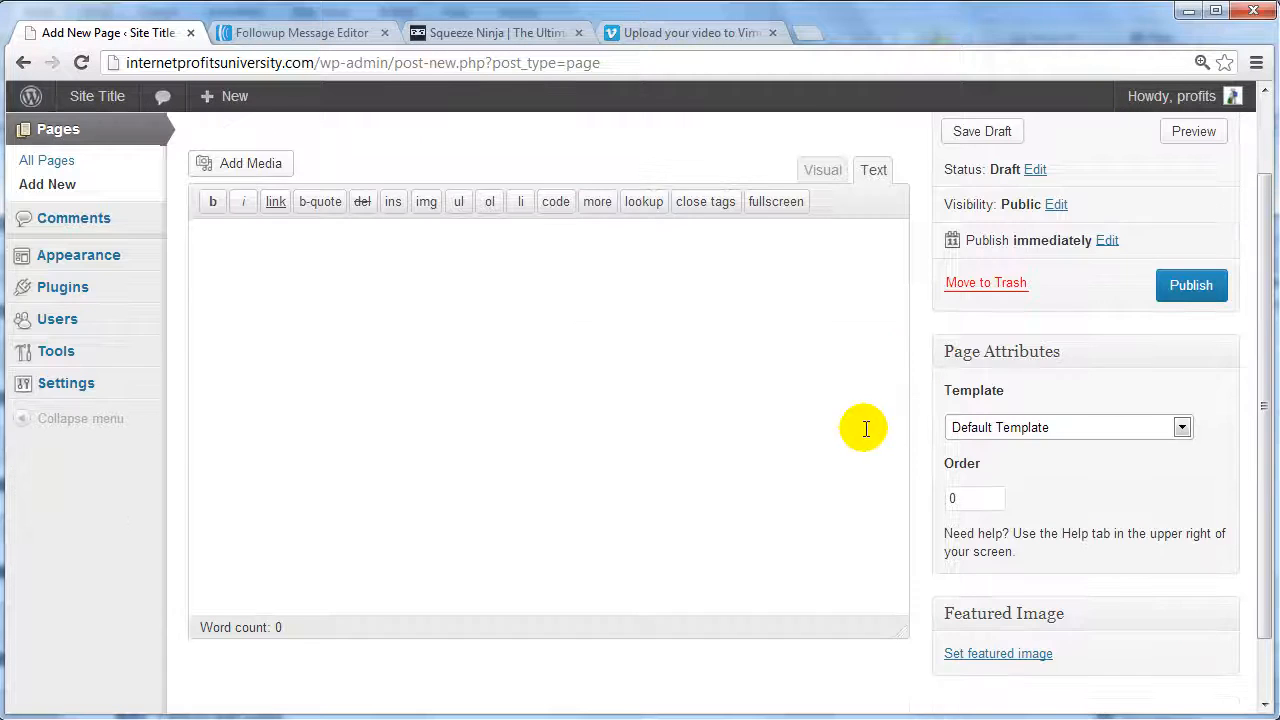
Title the page "Squeeze Page" and enter the placeholder lines "Headline", "Description" and "Benefits" in the body.
left_click(416, 288)
scroll(416, 288, "up", 2)
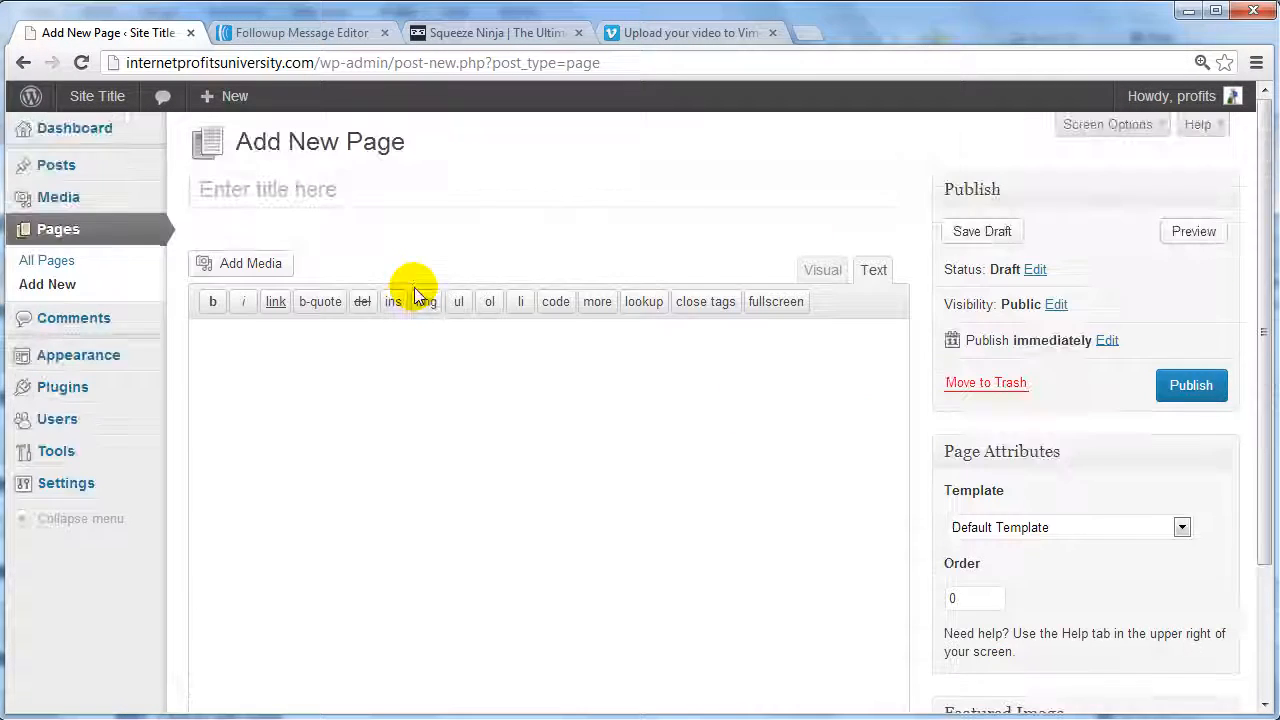
left_click(341, 198)
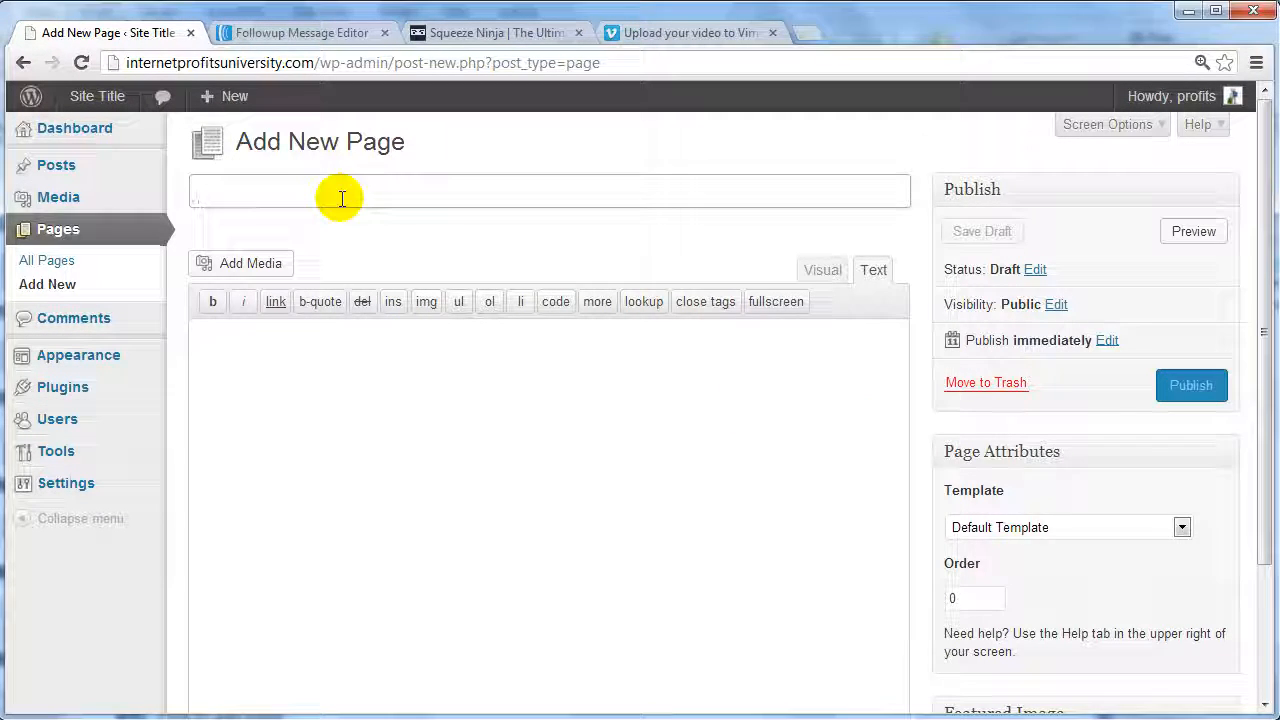
type("Squeeze Page")
left_click(372, 398)
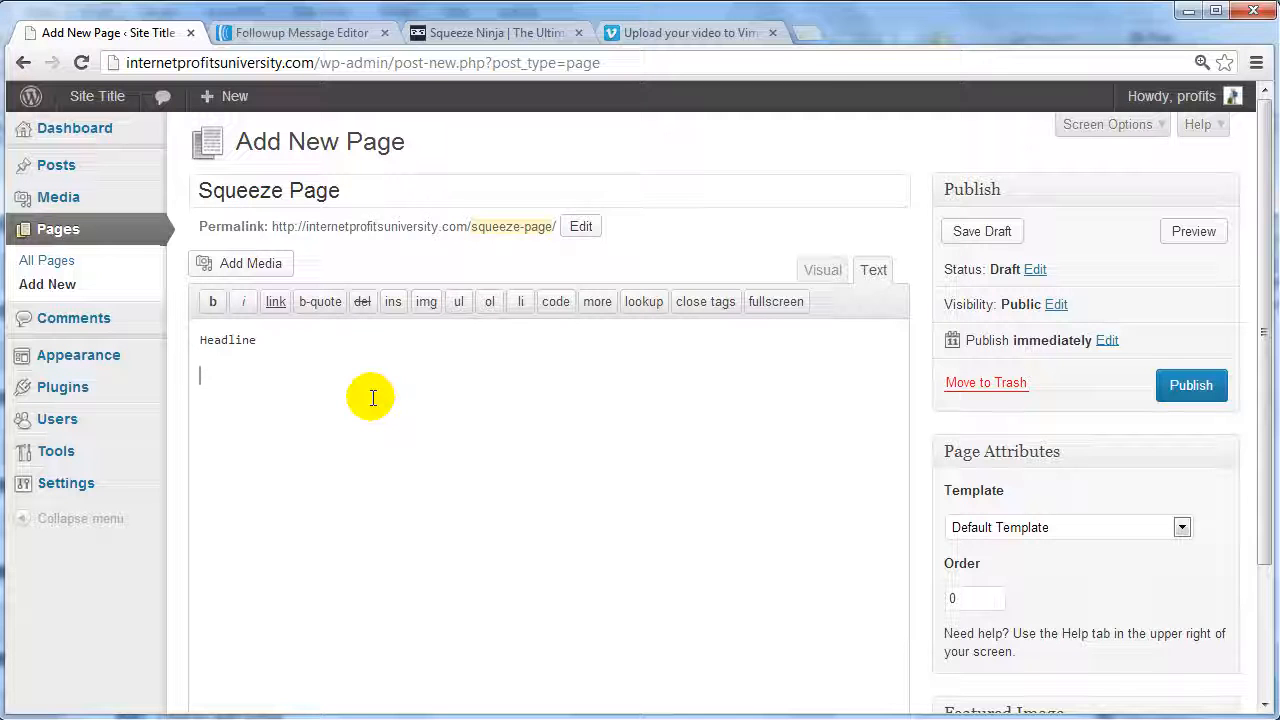
type("Description")
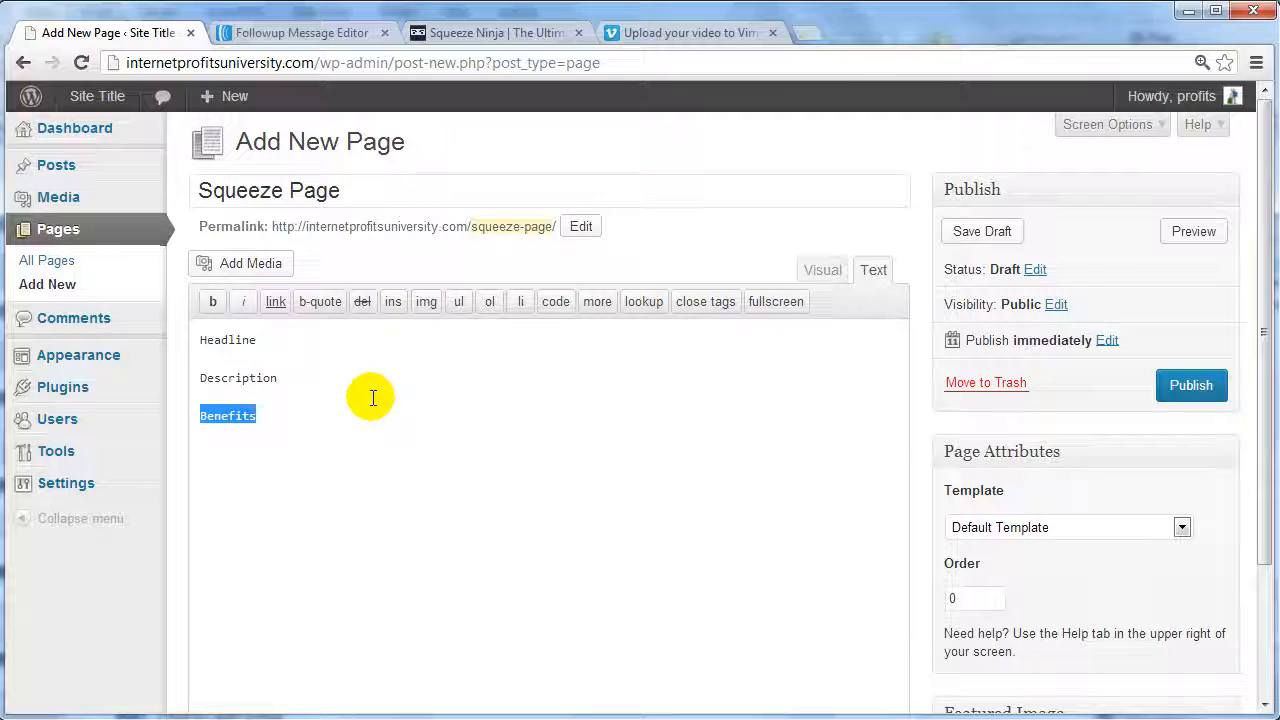
In the visual editor, turn "Benefits" into a bulleted list of six identical items, followed by a blank line.
left_click(813, 271)
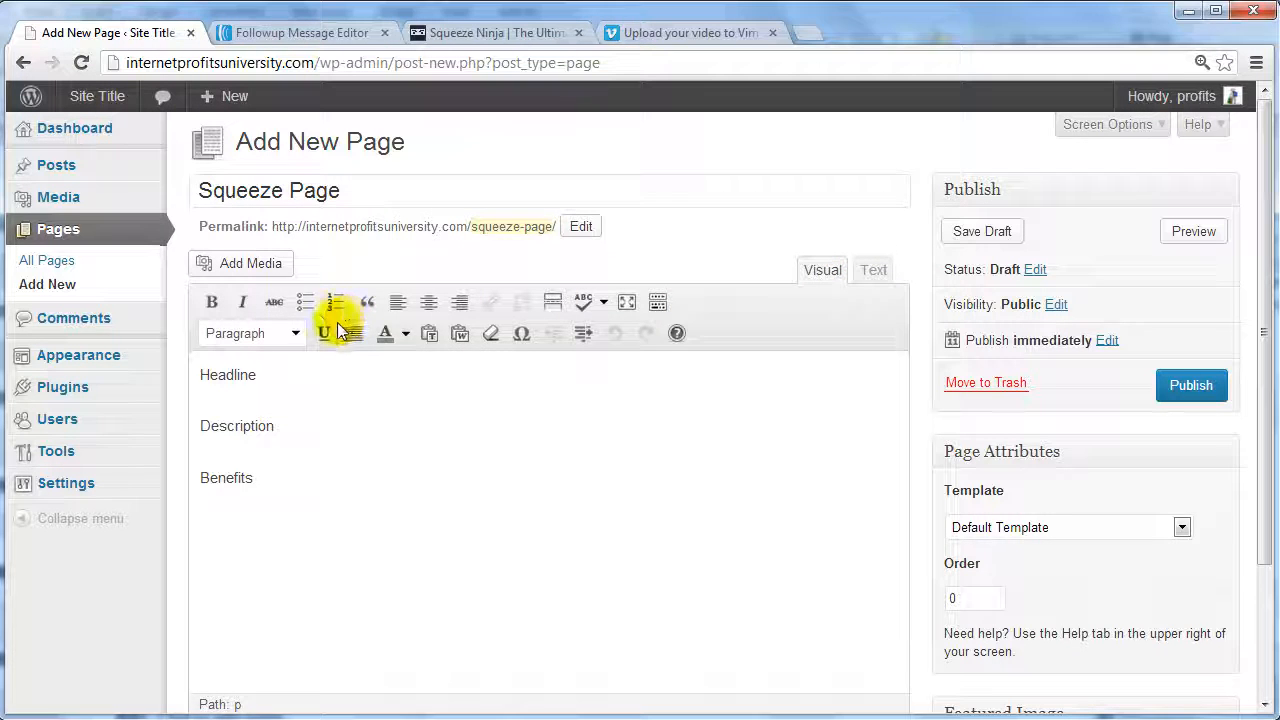
left_click_drag(258, 478, 187, 478)
key("ctrl+c")
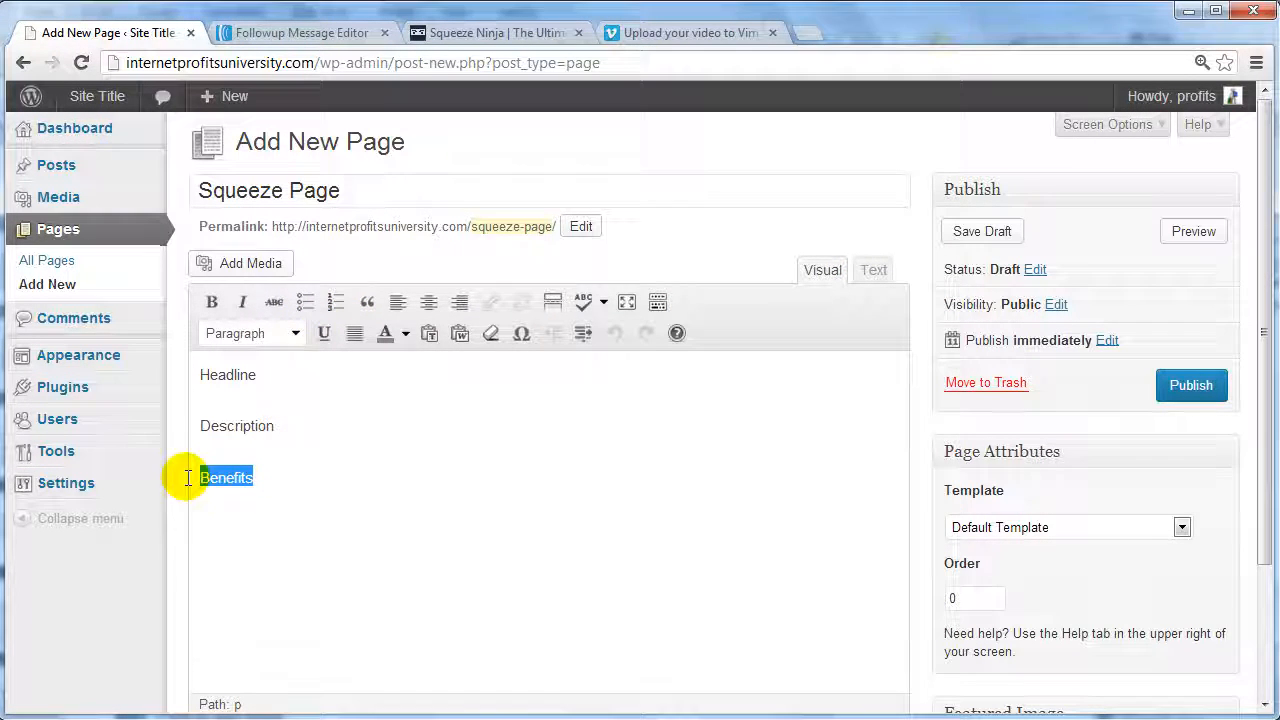
left_click(298, 308)
key("ctrl+v")
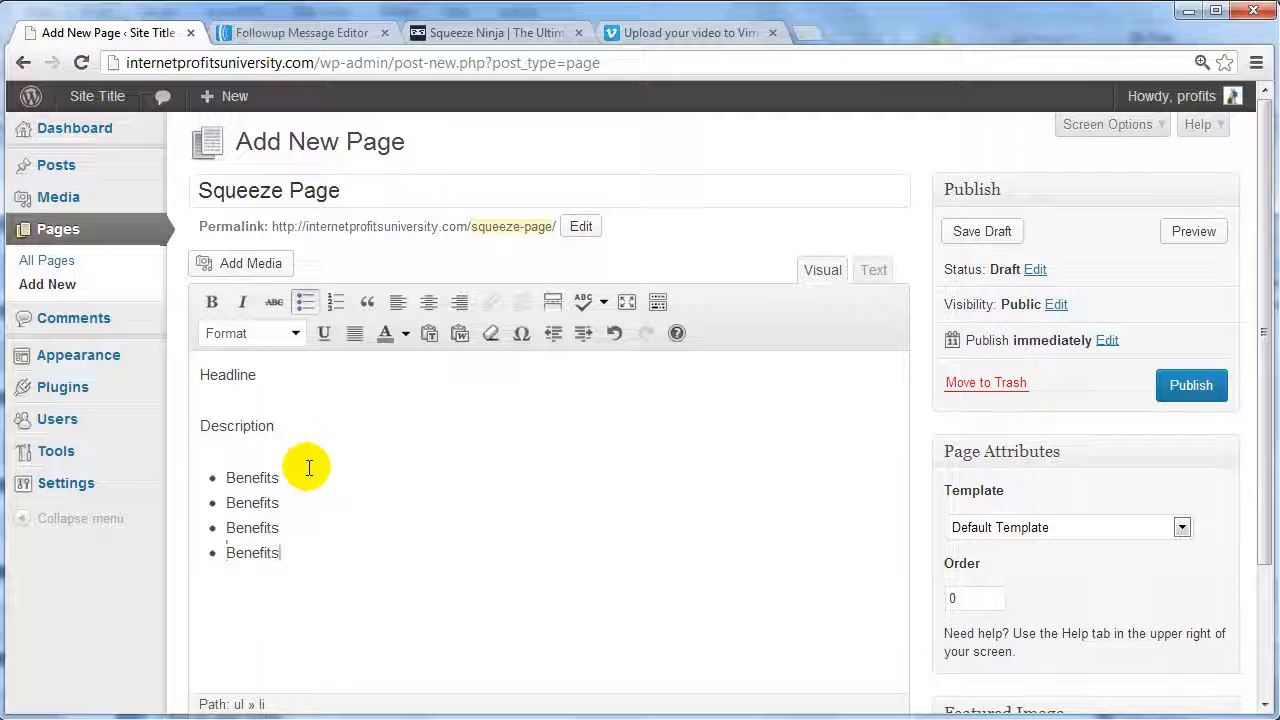
key("ctrl+v")
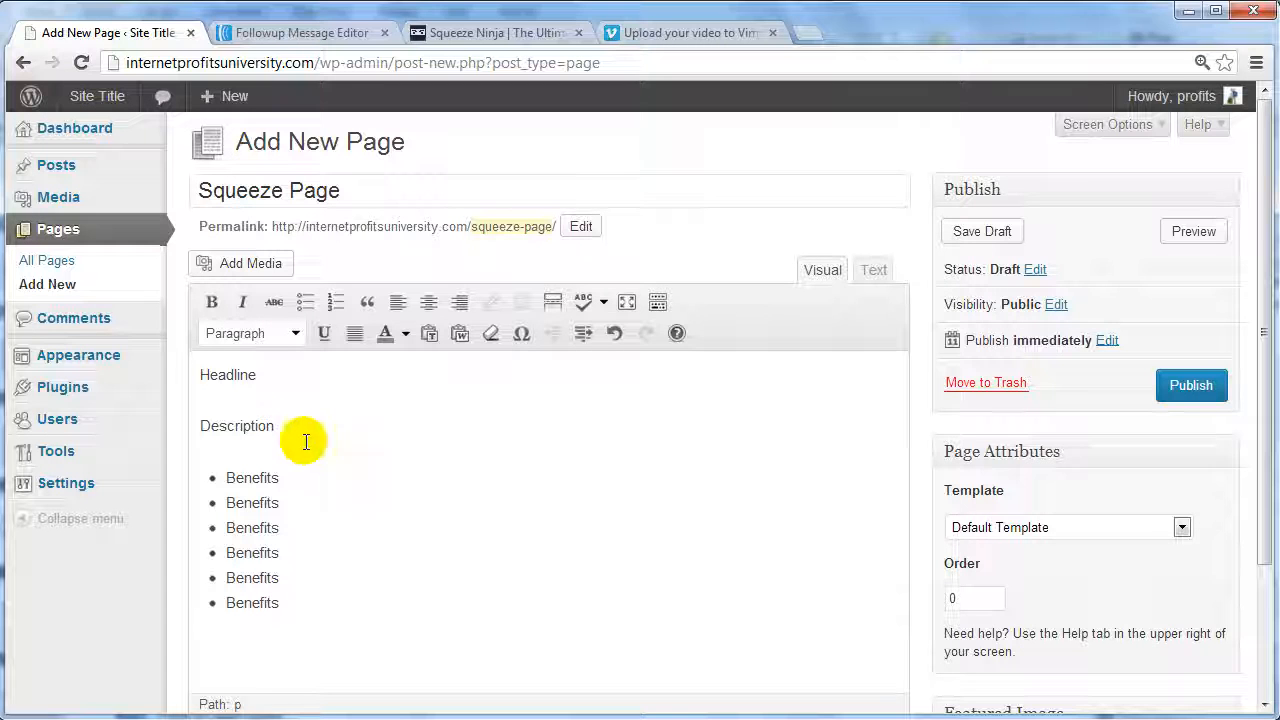
key("Return")
key("Return")
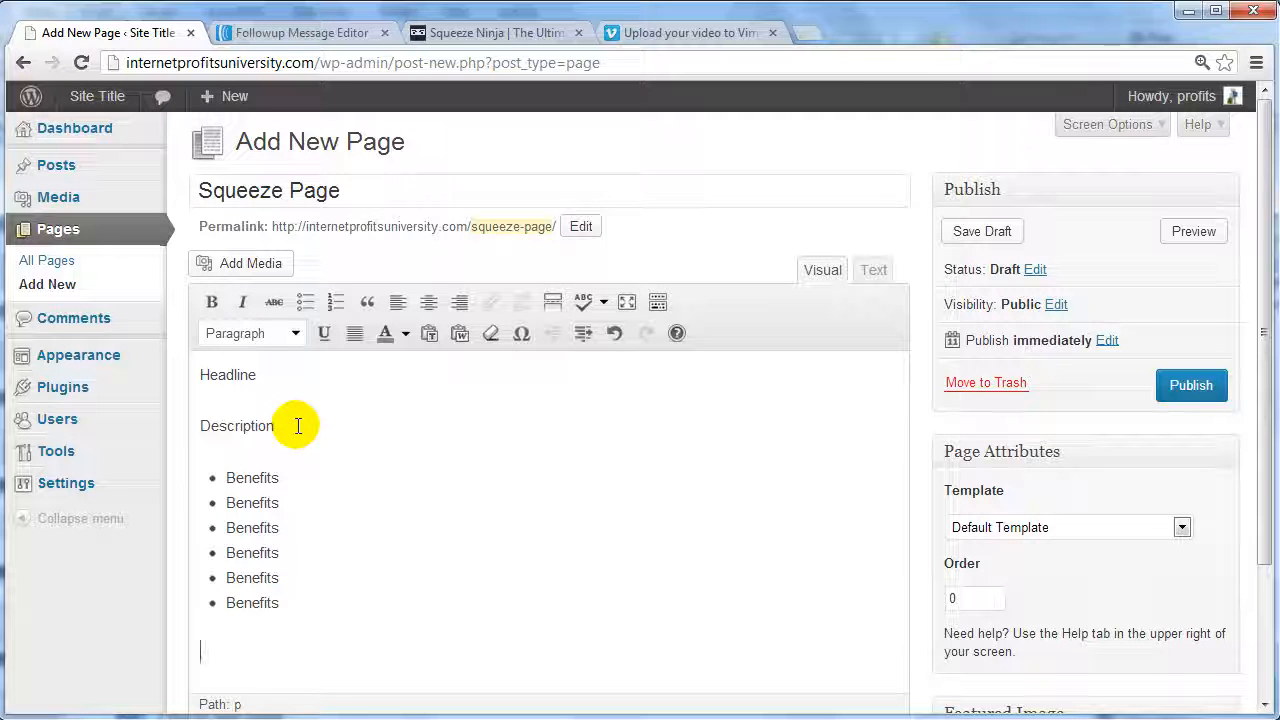
Upload the Small People Alarm Clock picture from the "Unused Bigstockphoto pics 001" folder and insert it into the page below the list.
left_click(268, 262)
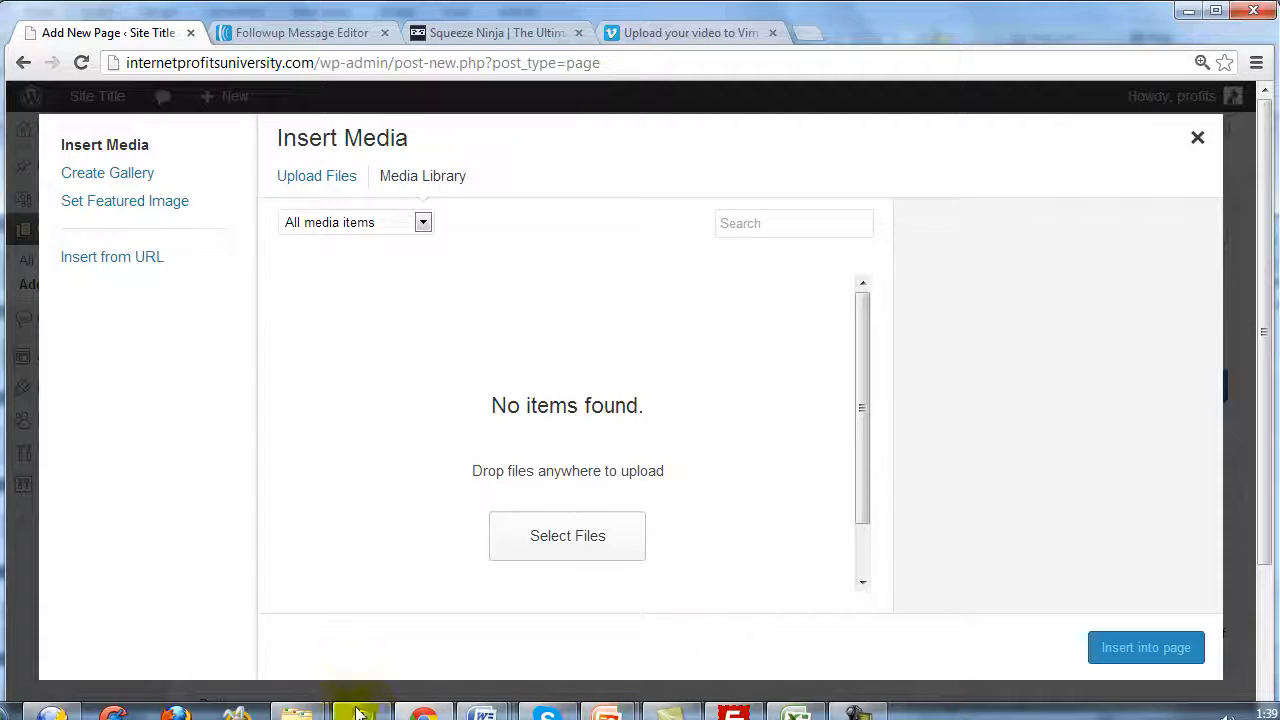
mouse_move(296, 712)
left_click(345, 648)
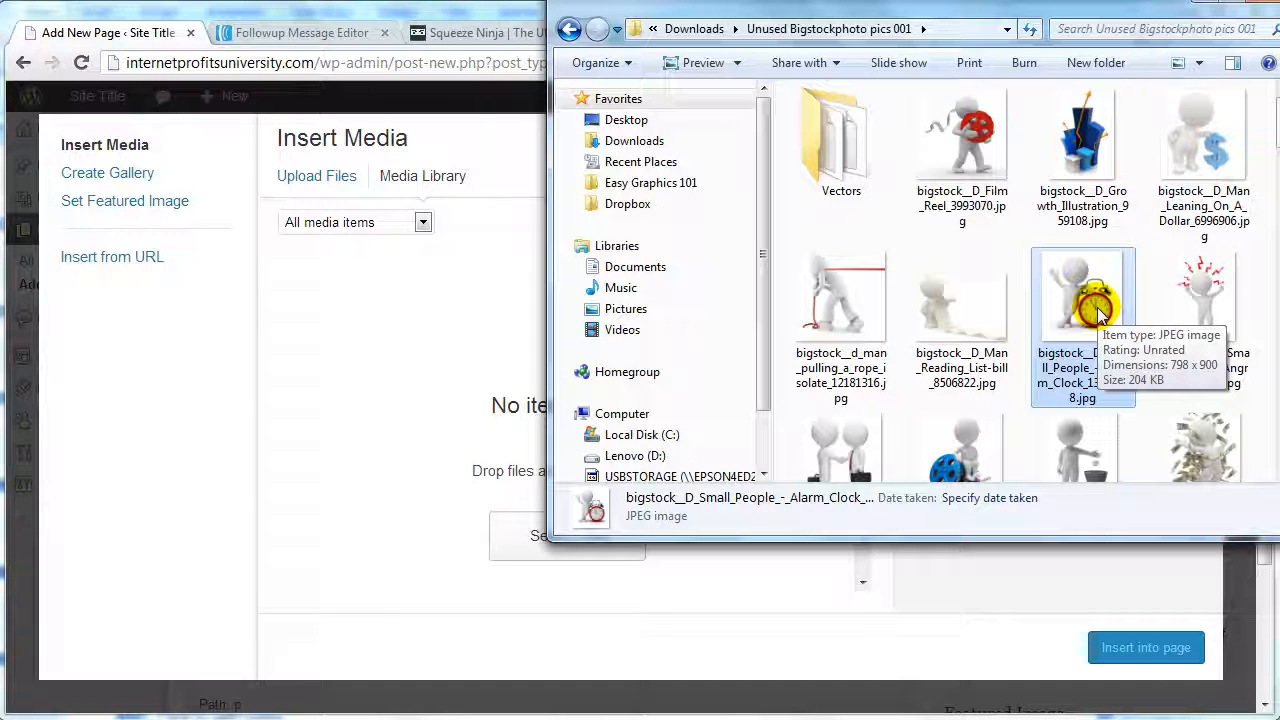
left_click_drag(1095, 310, 477, 359)
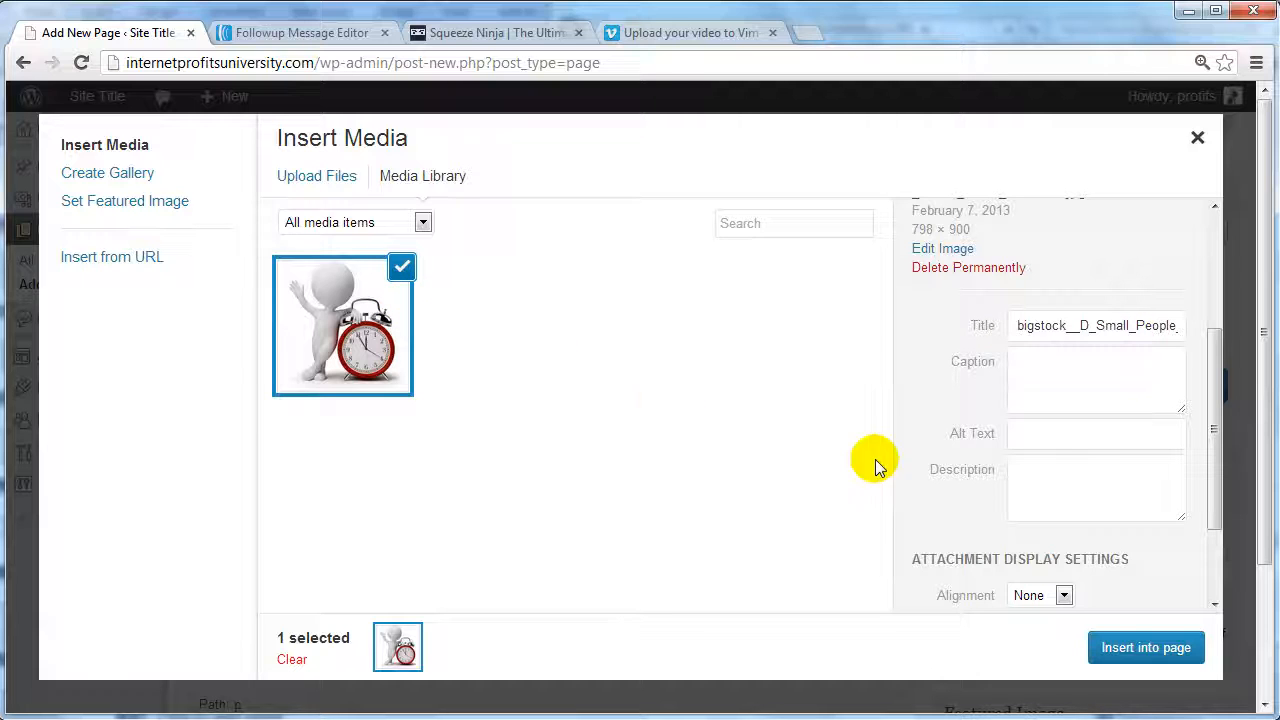
left_click(1147, 650)
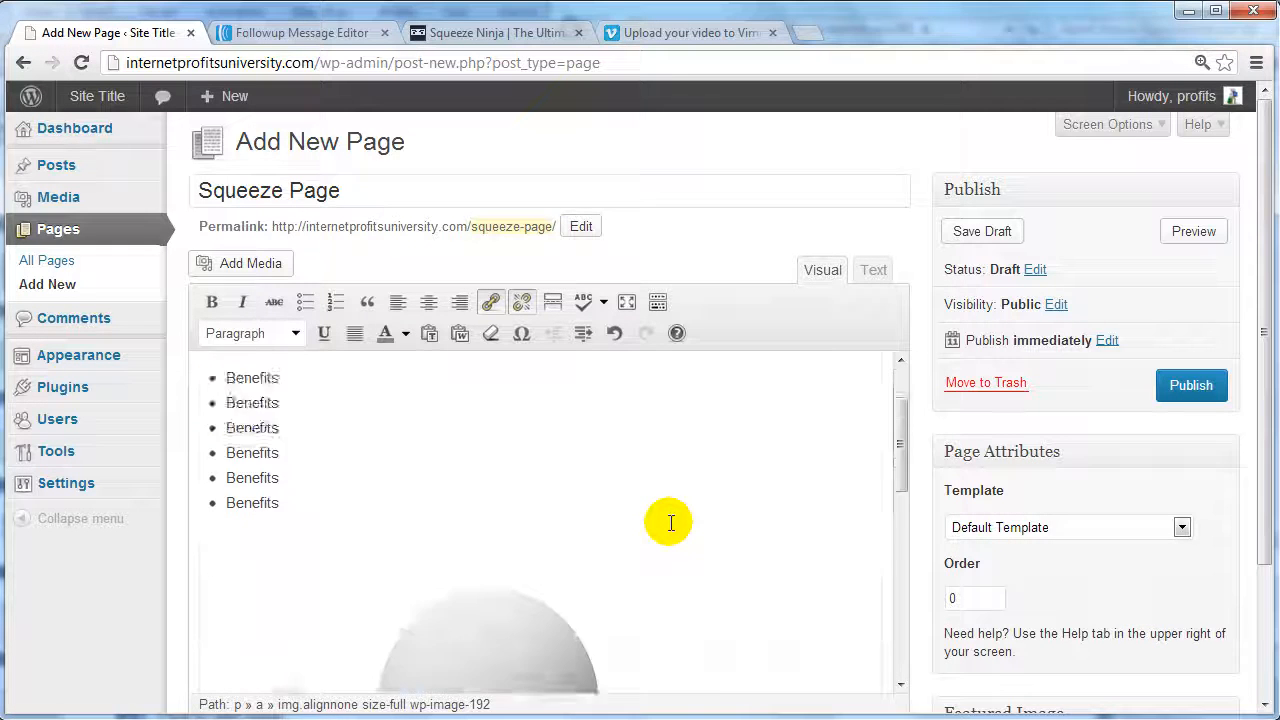
Resize the inserted alarm clock image to 70% and set its alignment to Center.
scroll(669, 522, "up", 3)
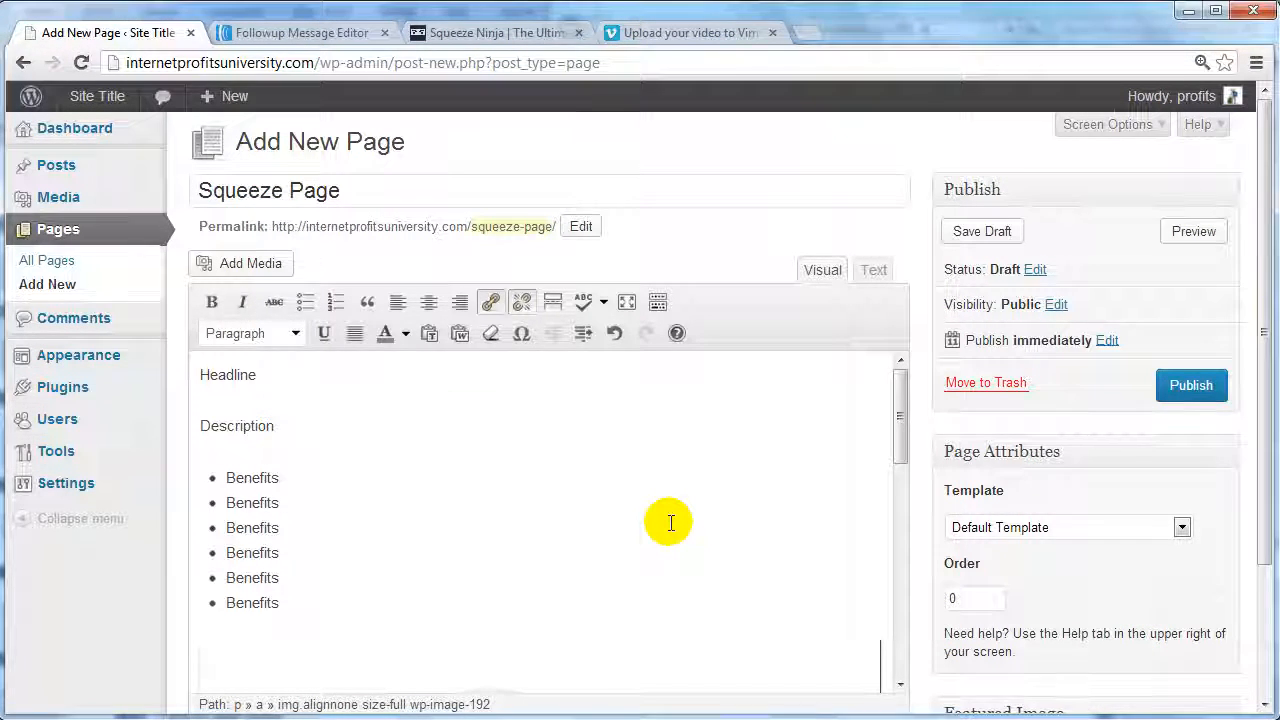
scroll(669, 522, "down", 3)
left_click(539, 516)
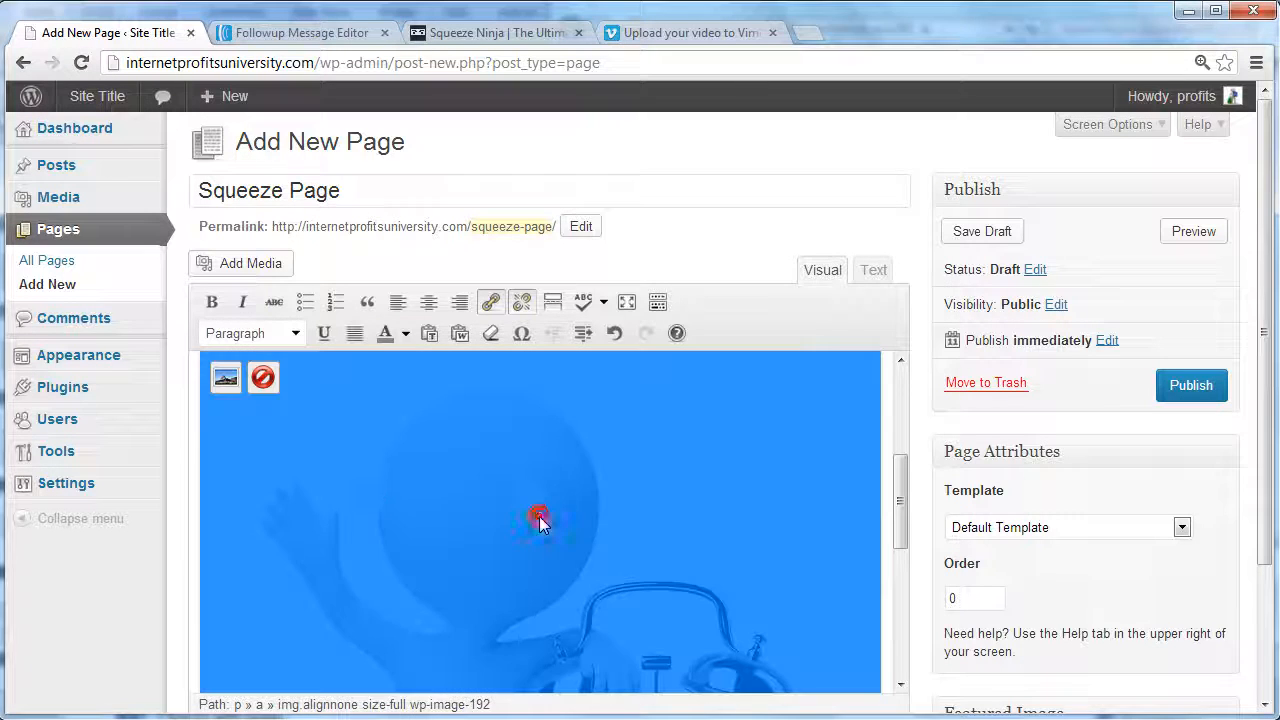
left_click(224, 378)
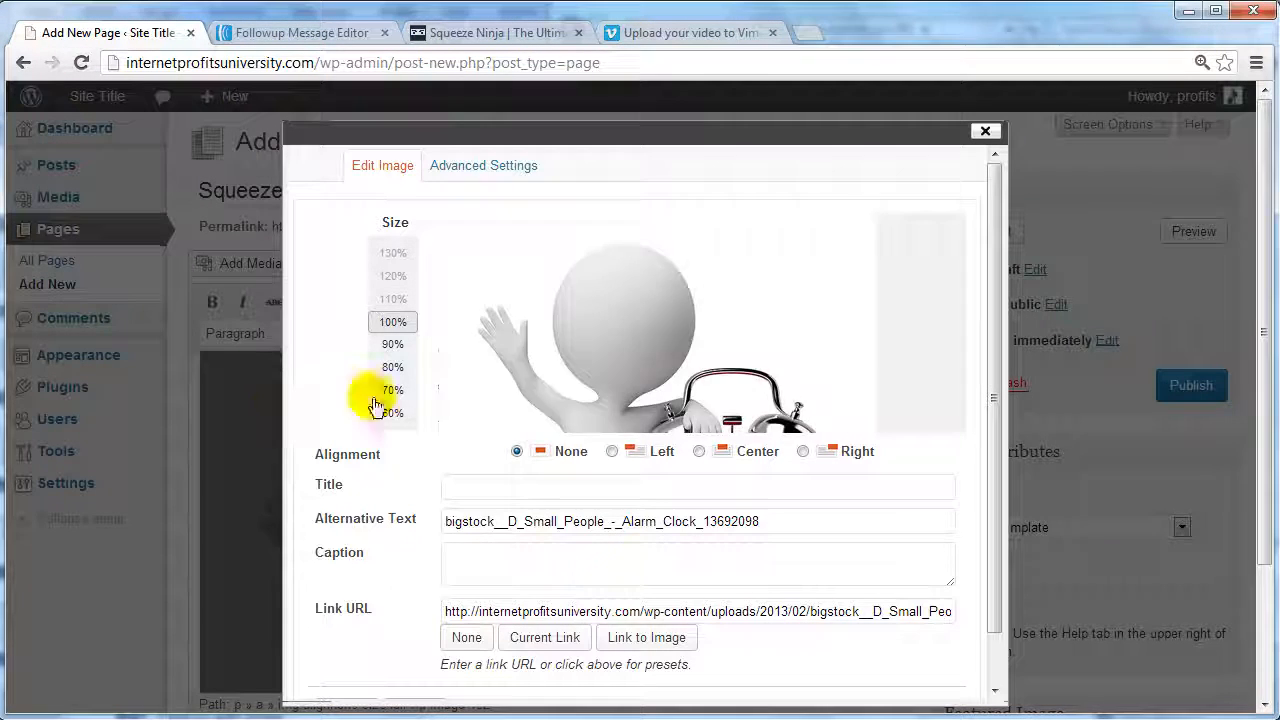
left_click(407, 346)
left_click(405, 369)
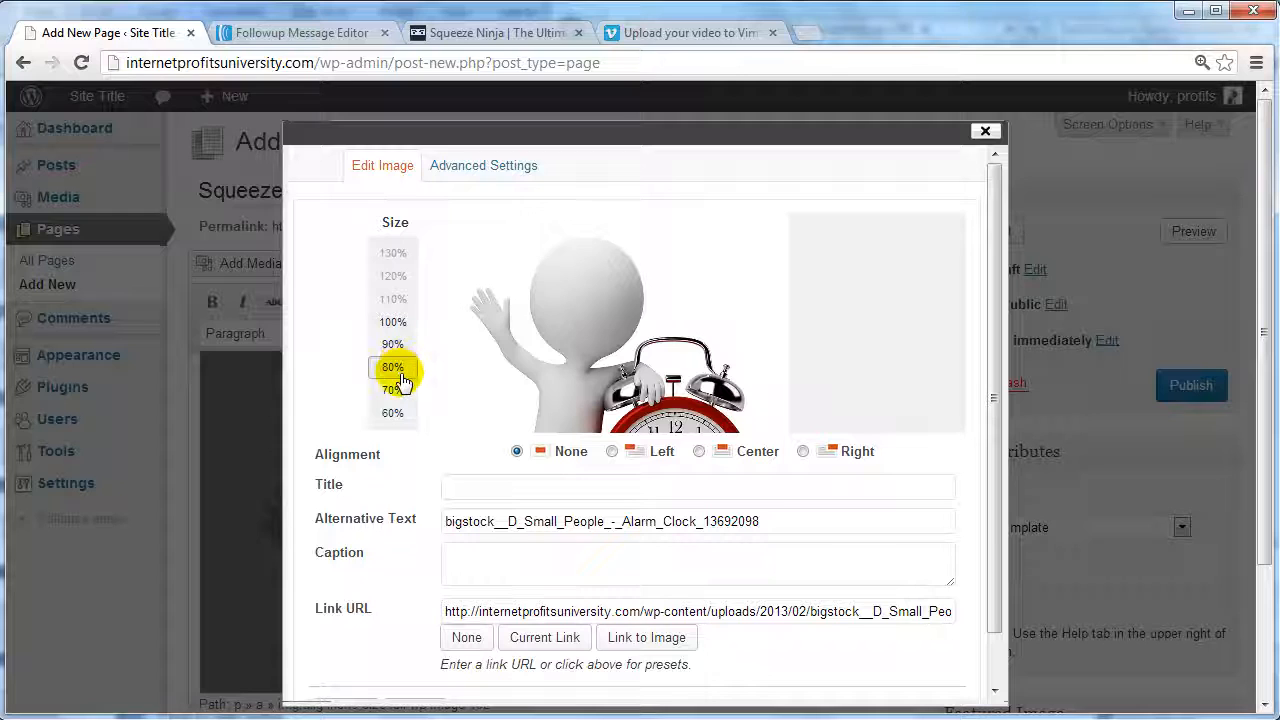
left_click(398, 390)
left_click(399, 395)
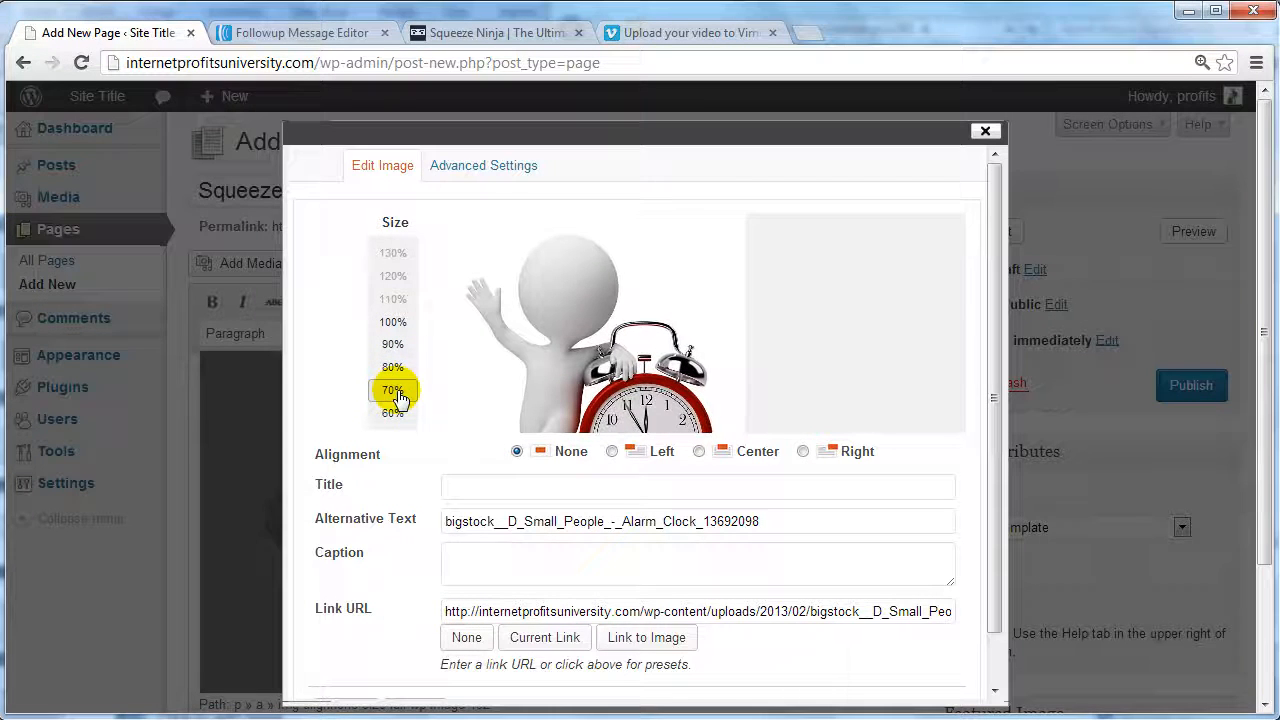
left_click(699, 452)
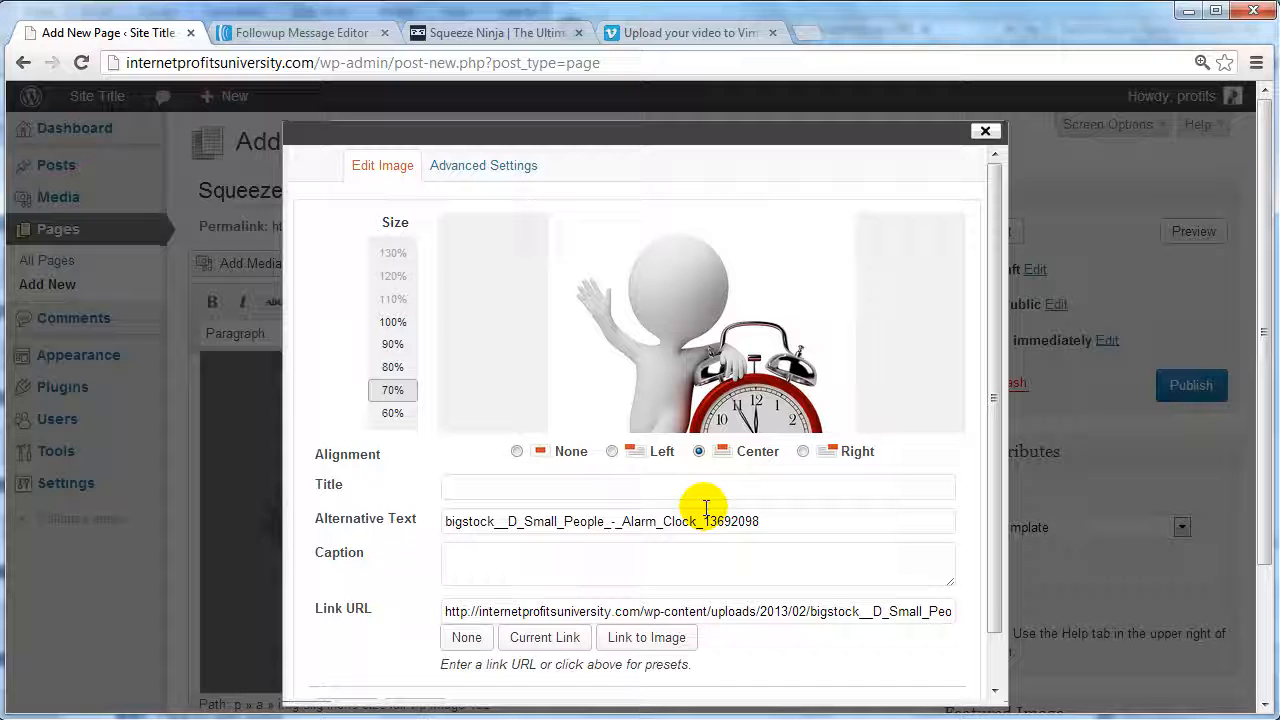
scroll(705, 508, "down", 1)
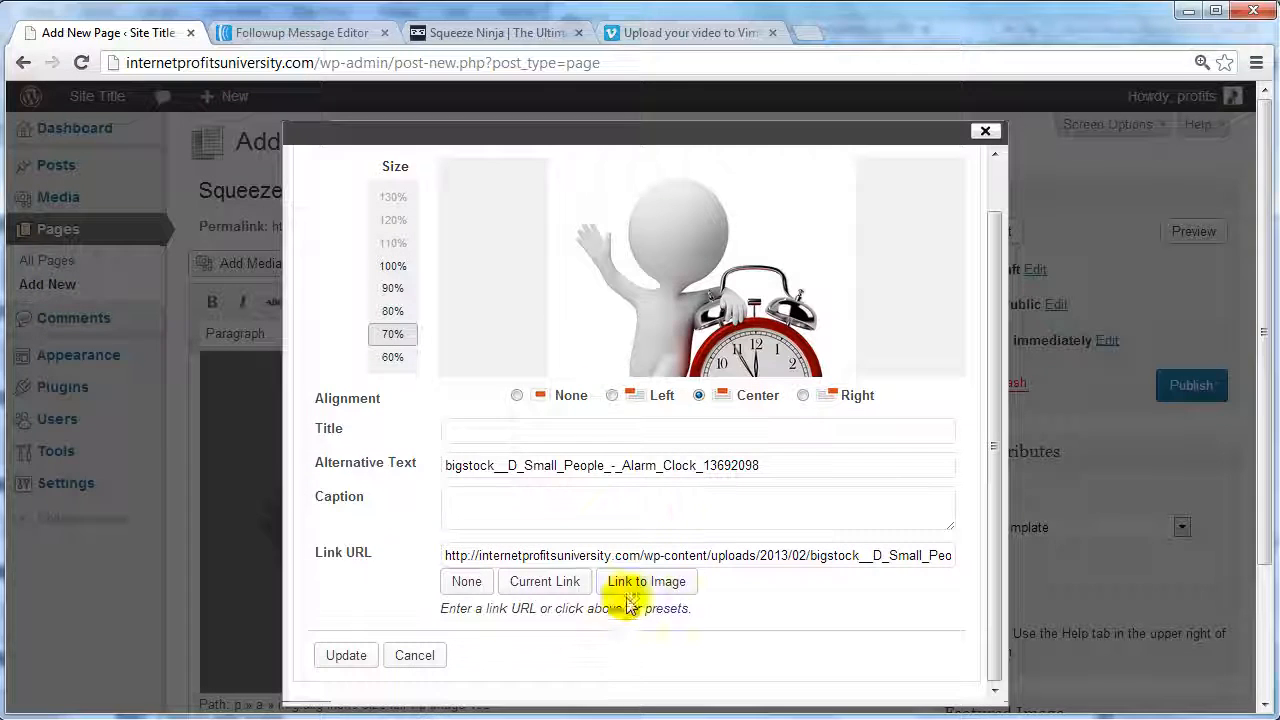
left_click(346, 656)
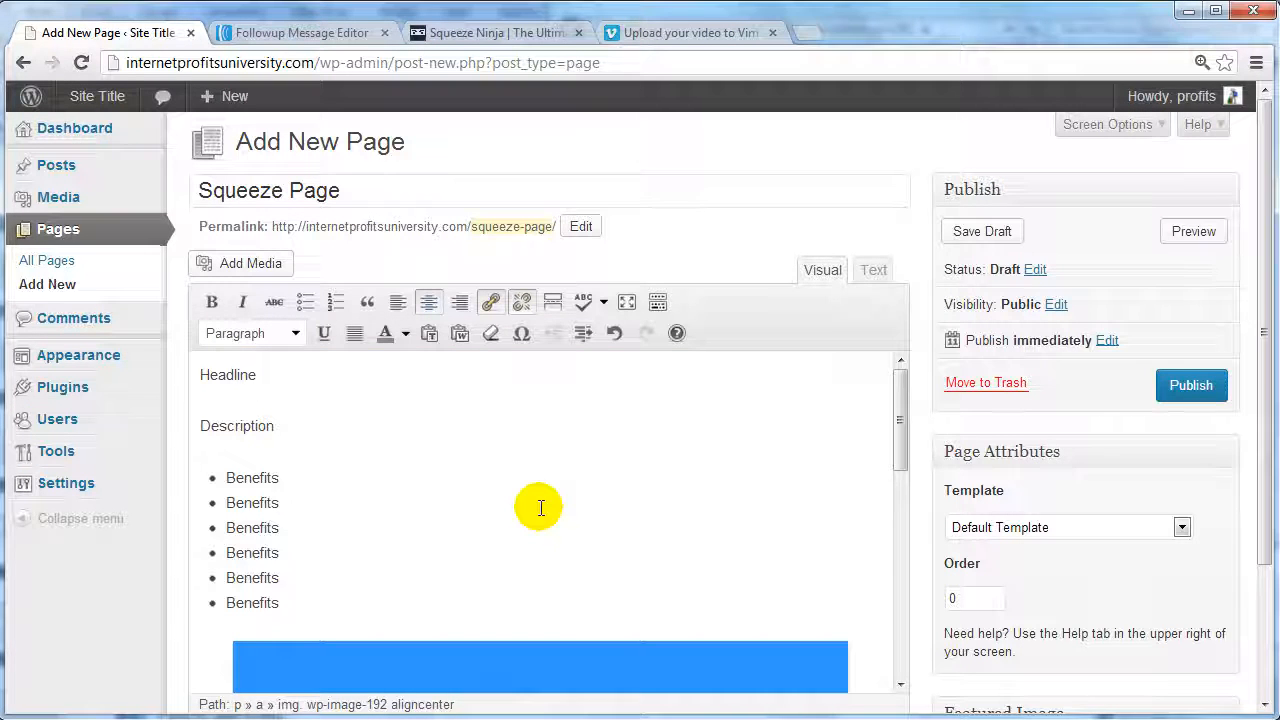
Apply the Heading 2 format to all text from the headline through the last benefit.
scroll(541, 500, "down", 3)
scroll(533, 410, "up", 1)
left_click(531, 409)
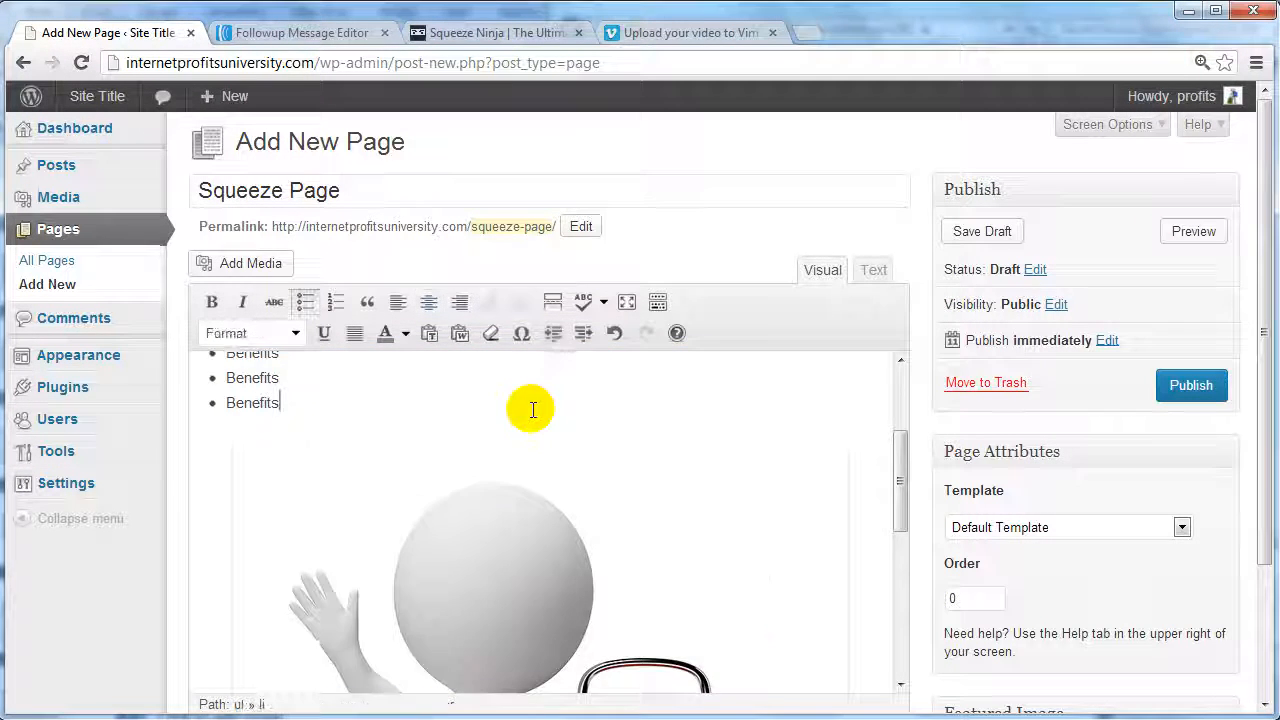
scroll(531, 409, "down", 3)
scroll(531, 409, "up", 5)
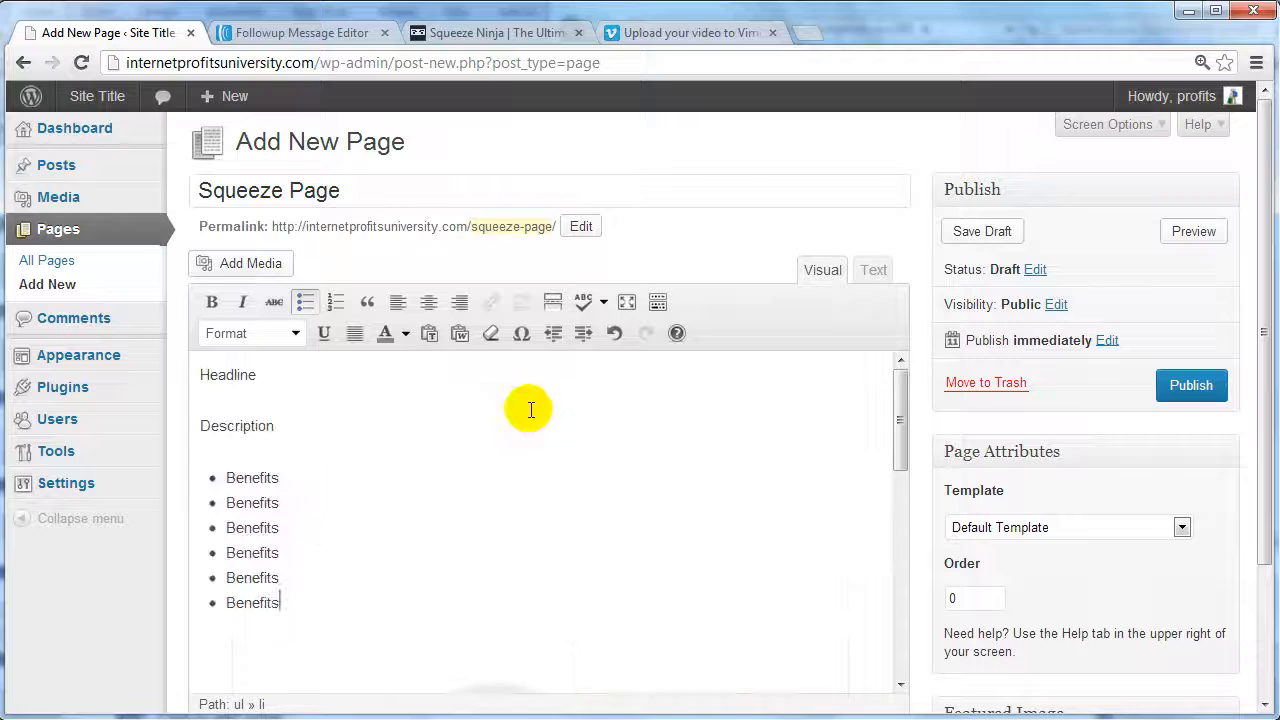
left_click_drag(326, 620, 171, 294)
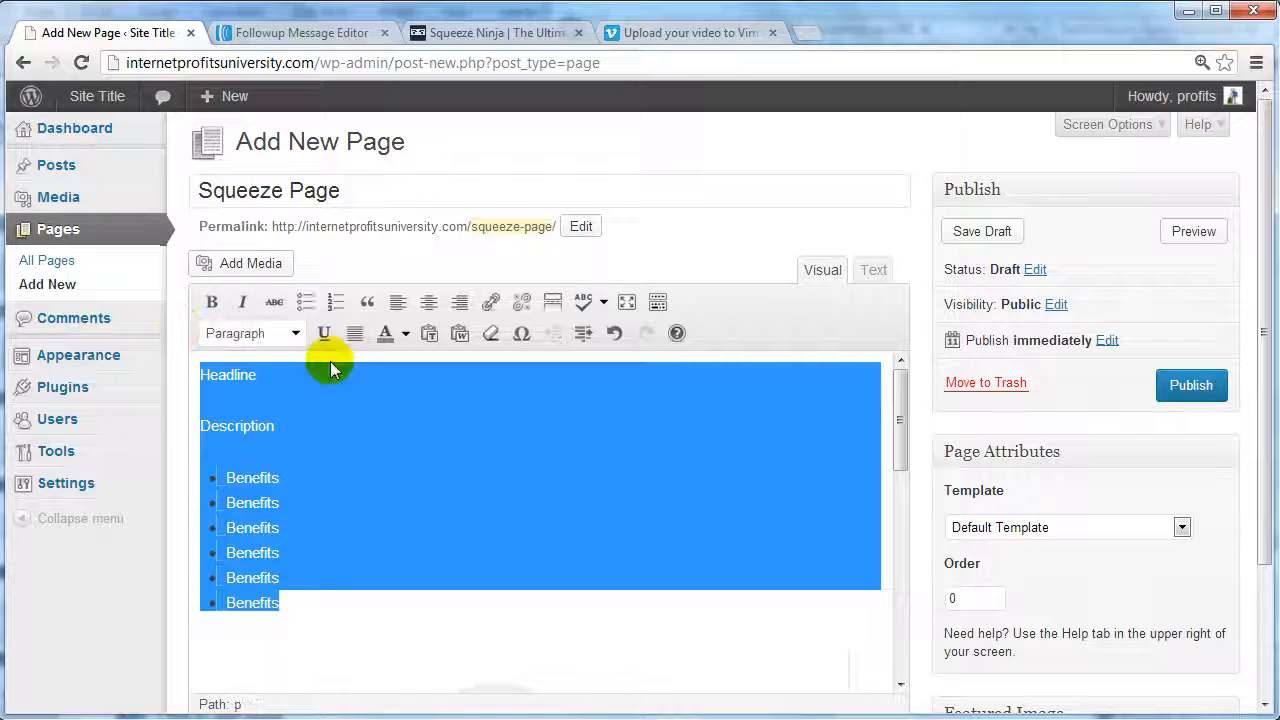
left_click(298, 333)
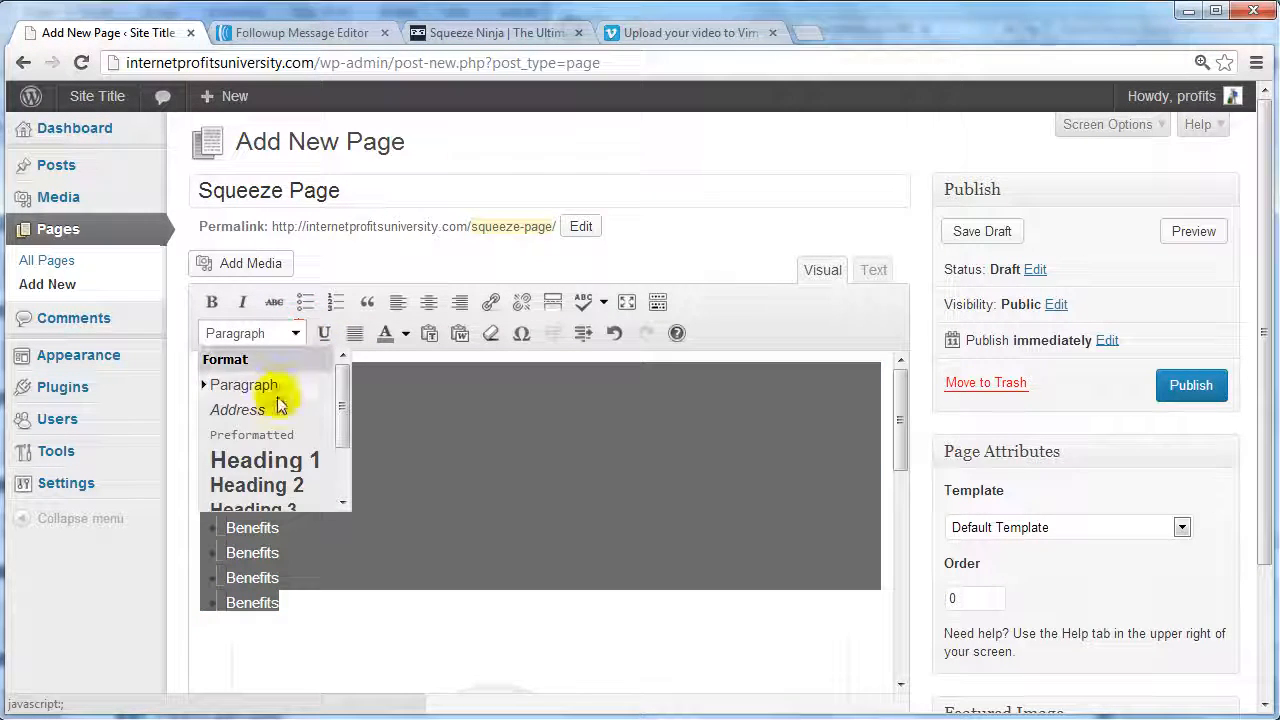
left_click(262, 490)
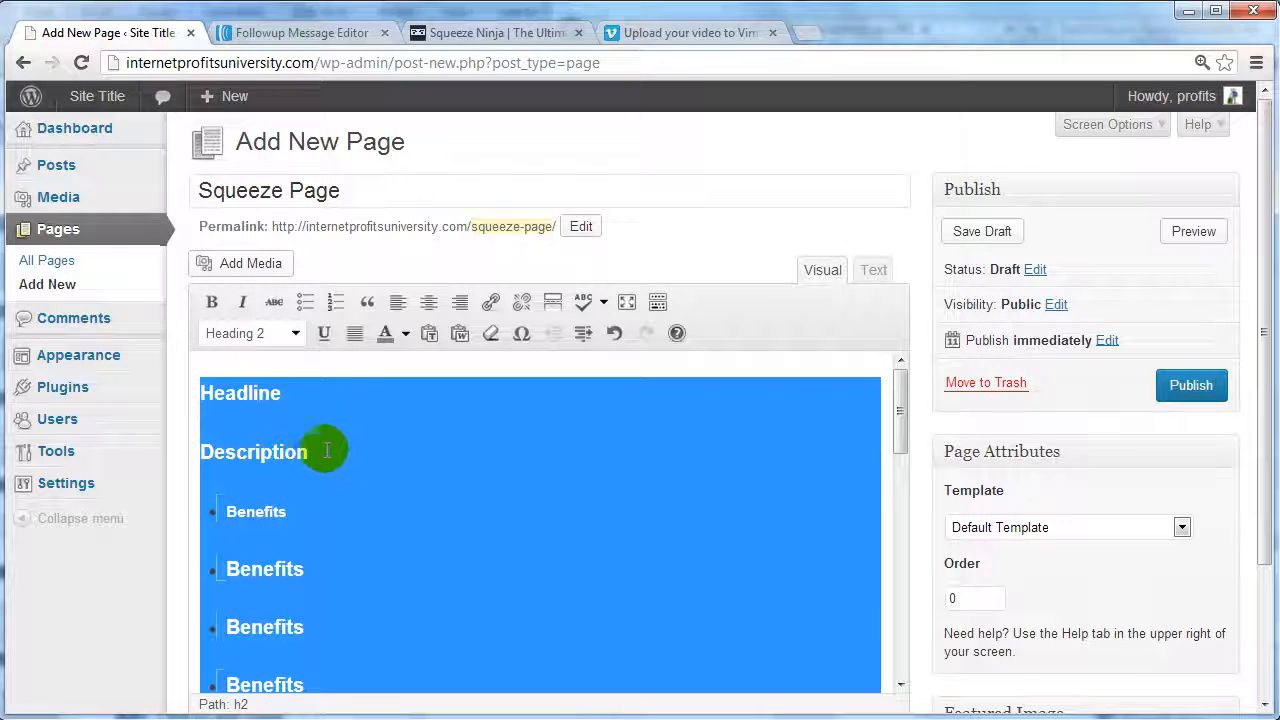
Format the headline as Heading 1 and the description and benefits list as Heading 2.
left_click(297, 336)
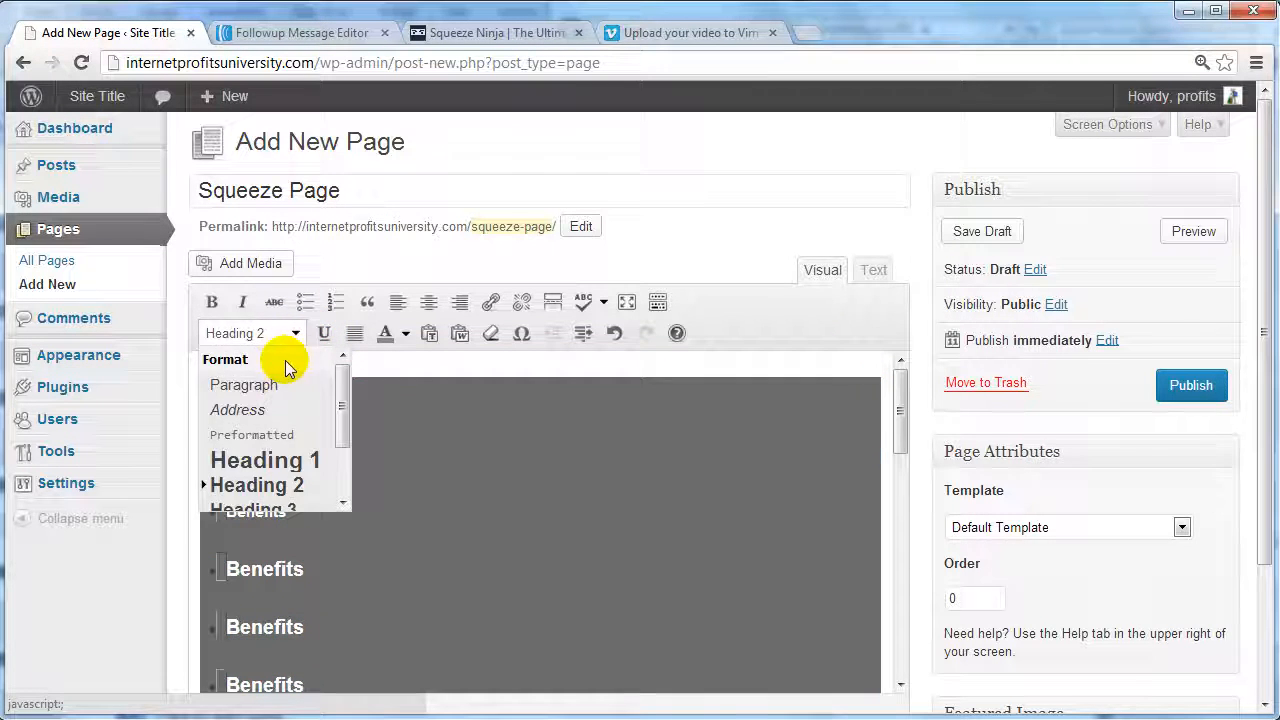
left_click(266, 455)
scroll(390, 456, "down", 2)
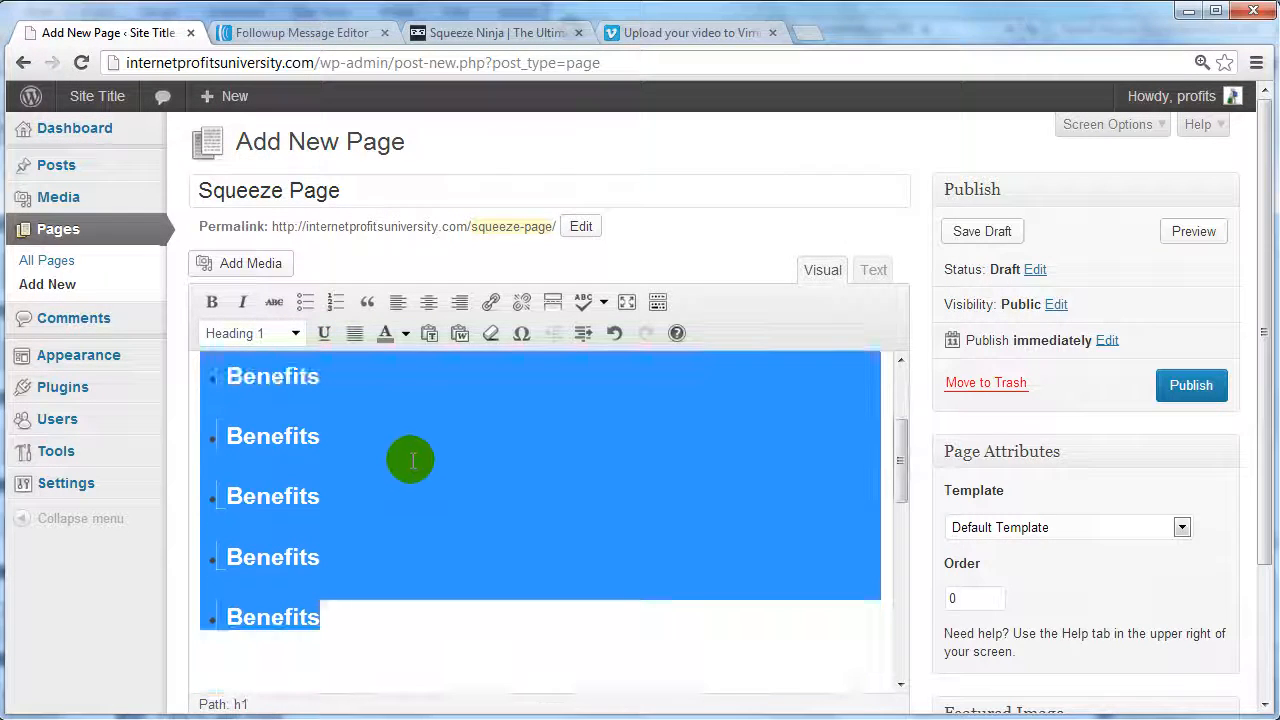
left_click(351, 609)
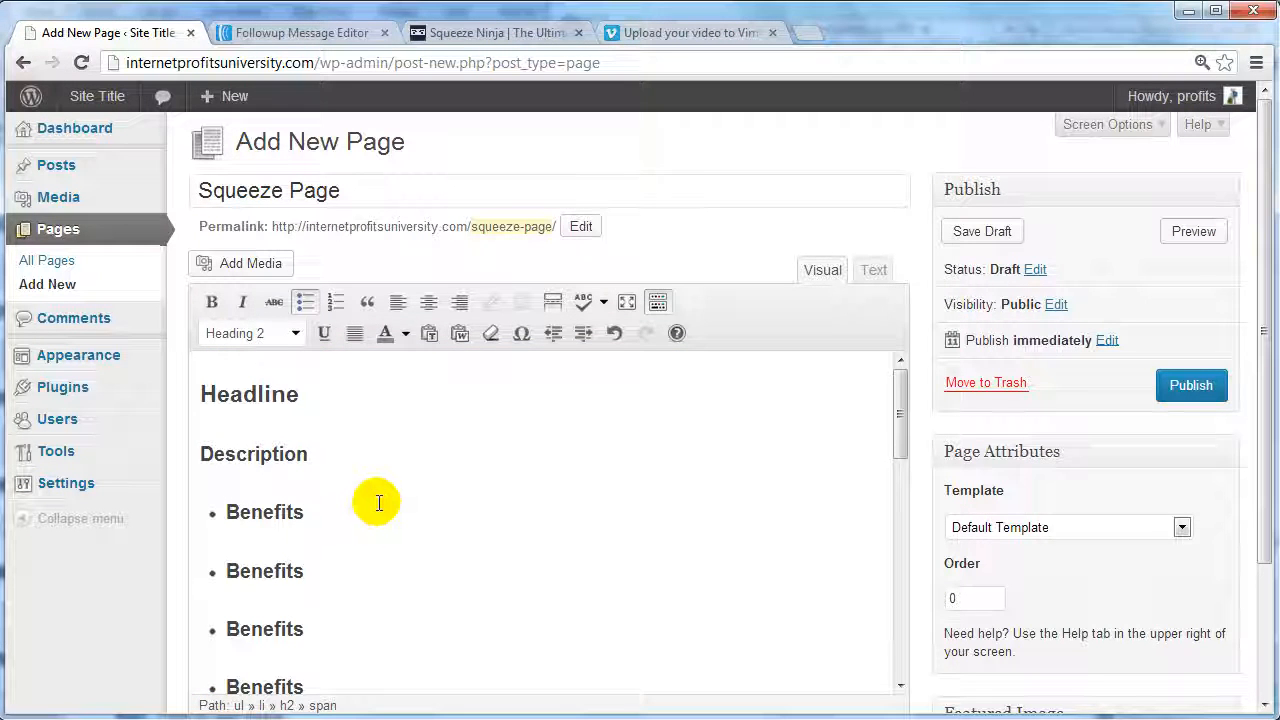
Center-align all the text from the headline through the last bulleted benefit.
scroll(379, 502, "down", 3)
left_click(316, 545)
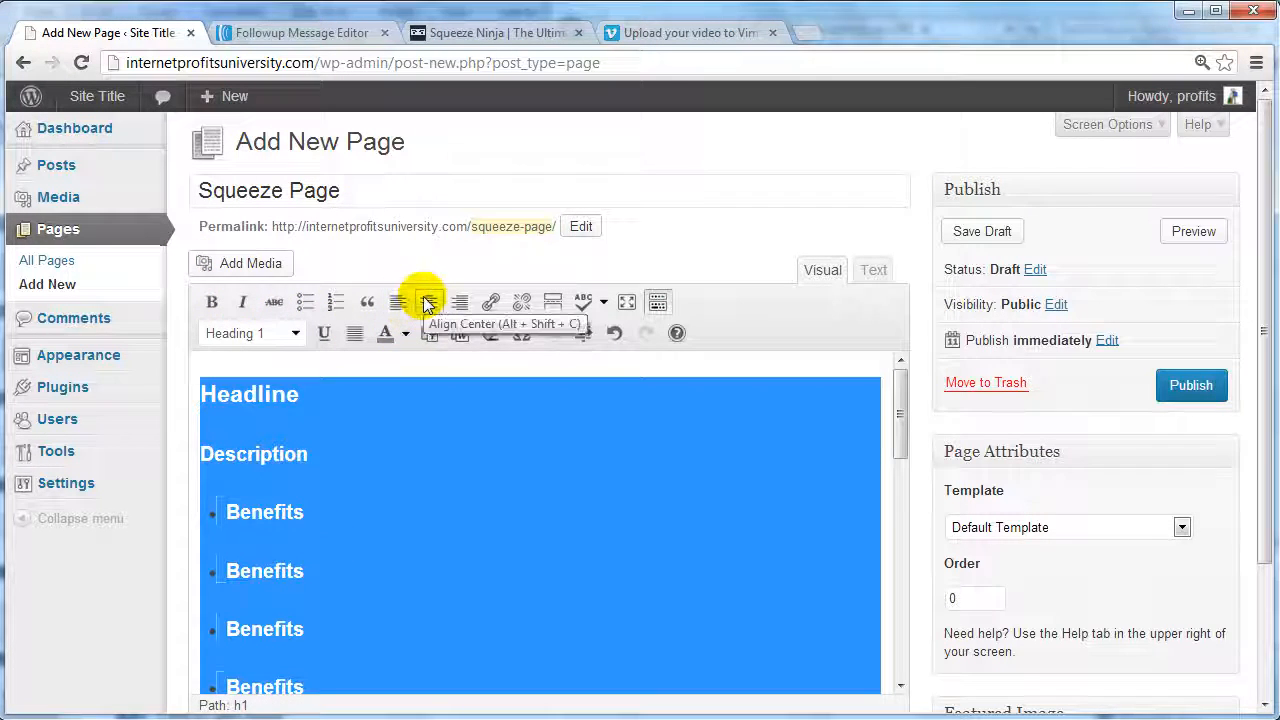
left_click(428, 302)
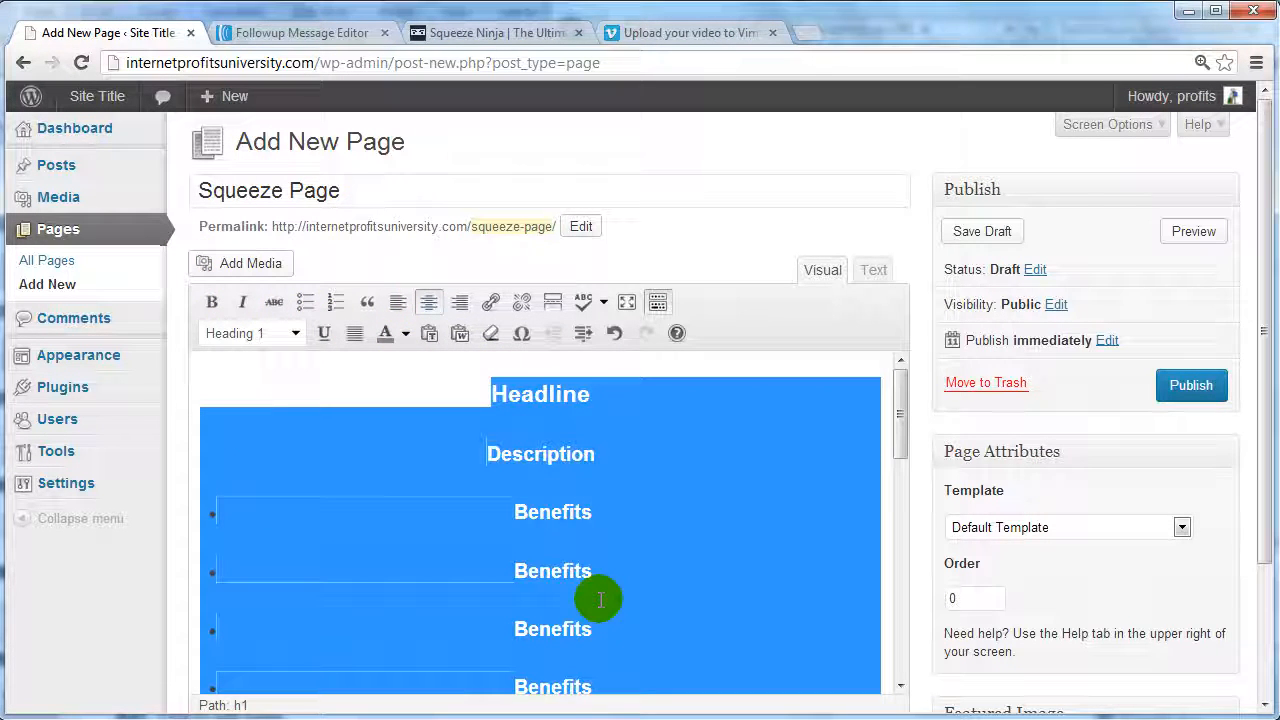
left_click(580, 508)
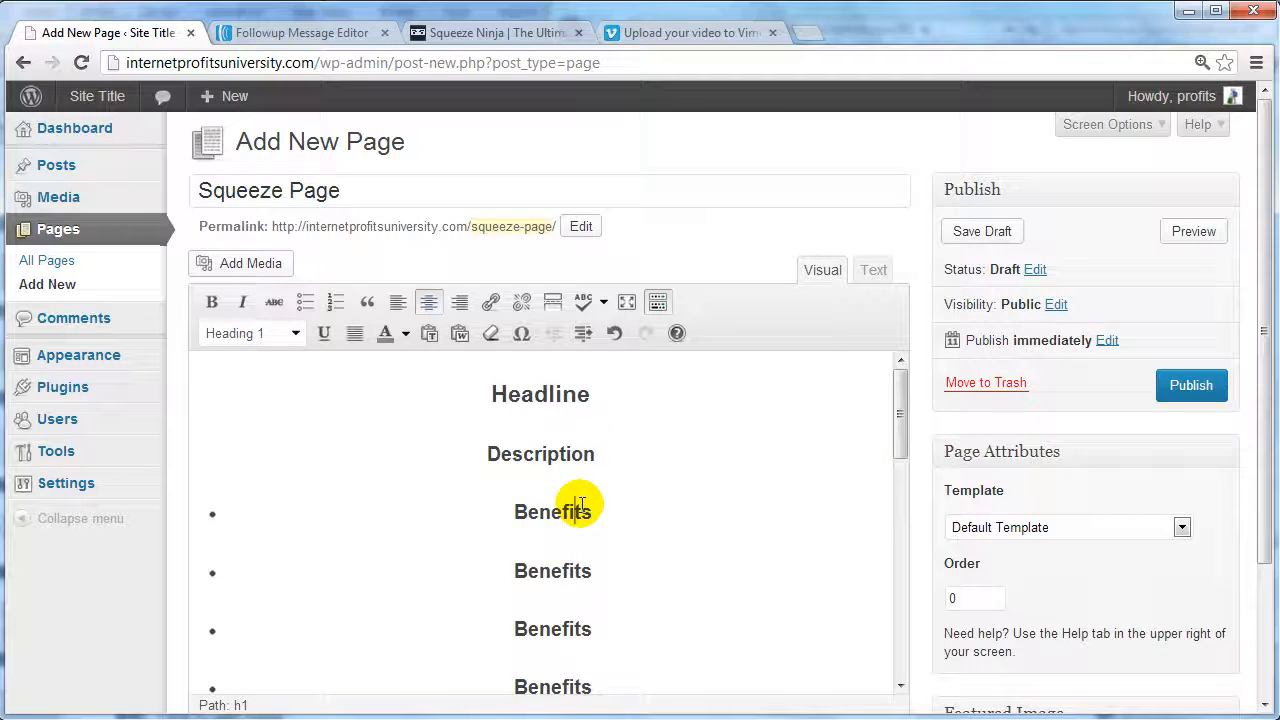
scroll(580, 506, "down", 3)
scroll(580, 504, "up", 5)
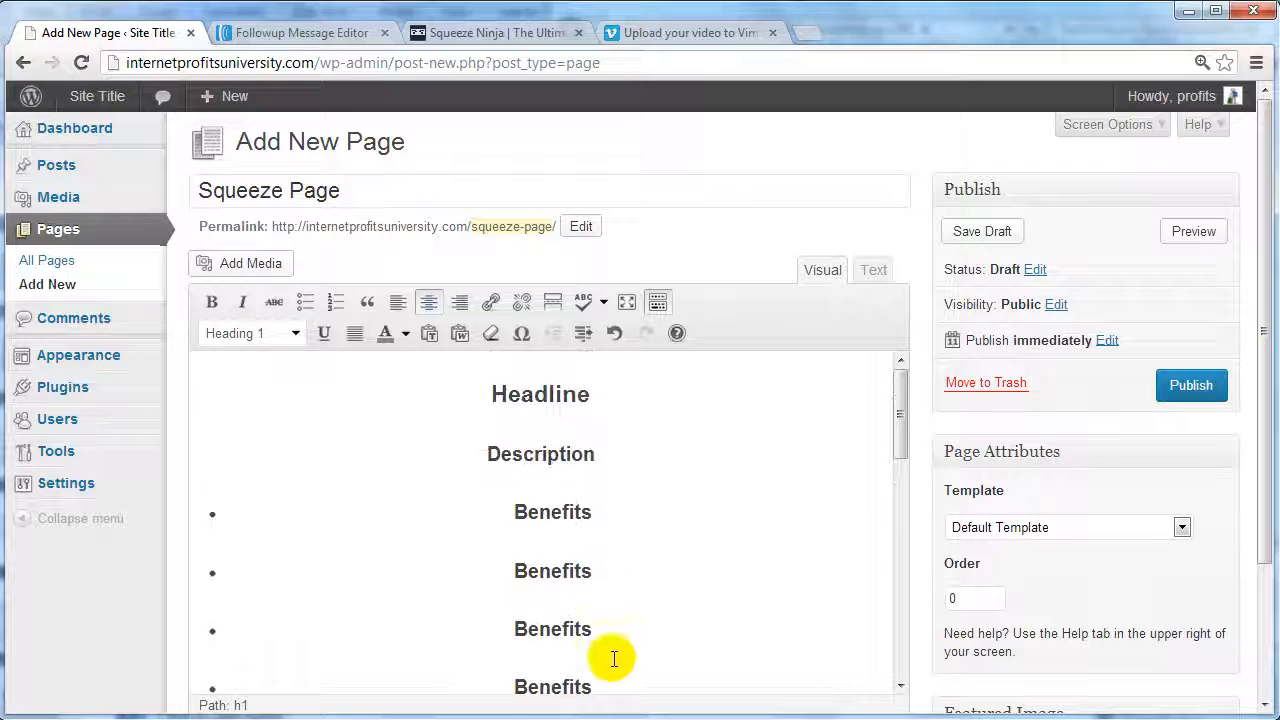
Left-align the description and all the bulleted benefits, leaving only the headline centered.
left_click_drag(605, 688, 349, 443)
scroll(349, 443, "down", 1)
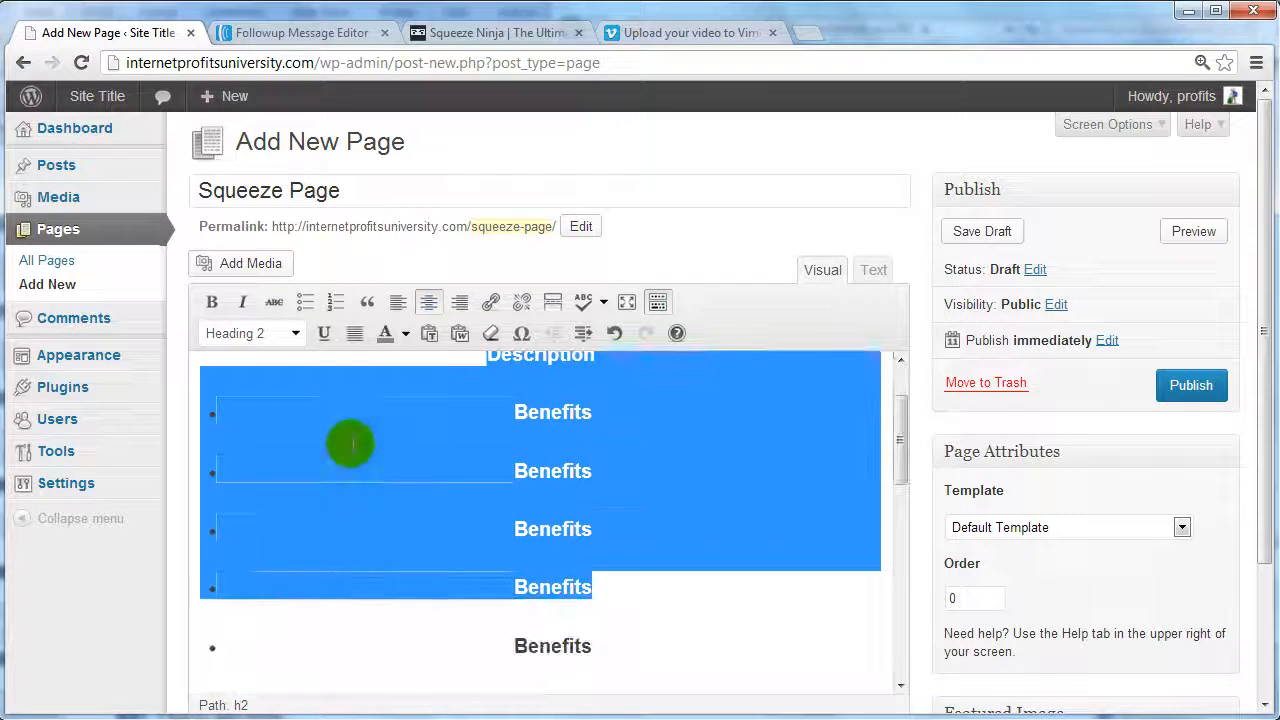
left_click_drag(619, 651, 274, 456)
left_click(400, 301)
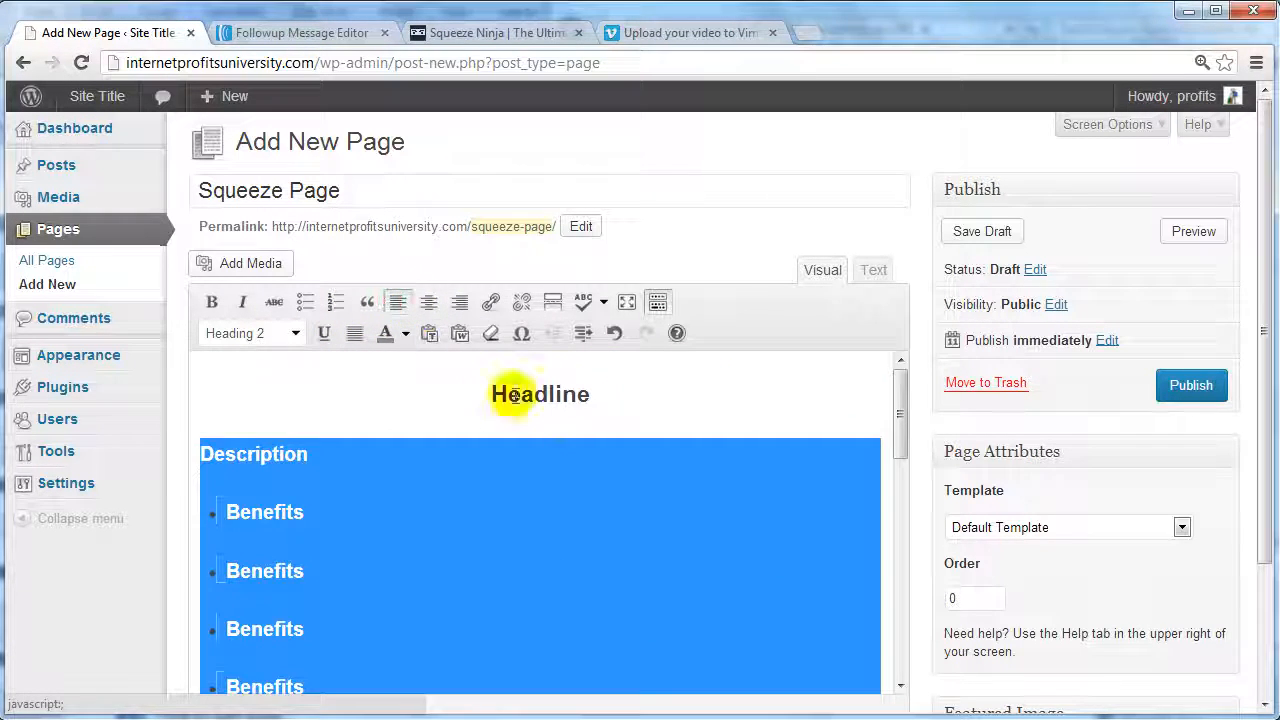
Change the text color of the headline to dark red.
left_click(628, 401)
left_click_drag(628, 401, 488, 394)
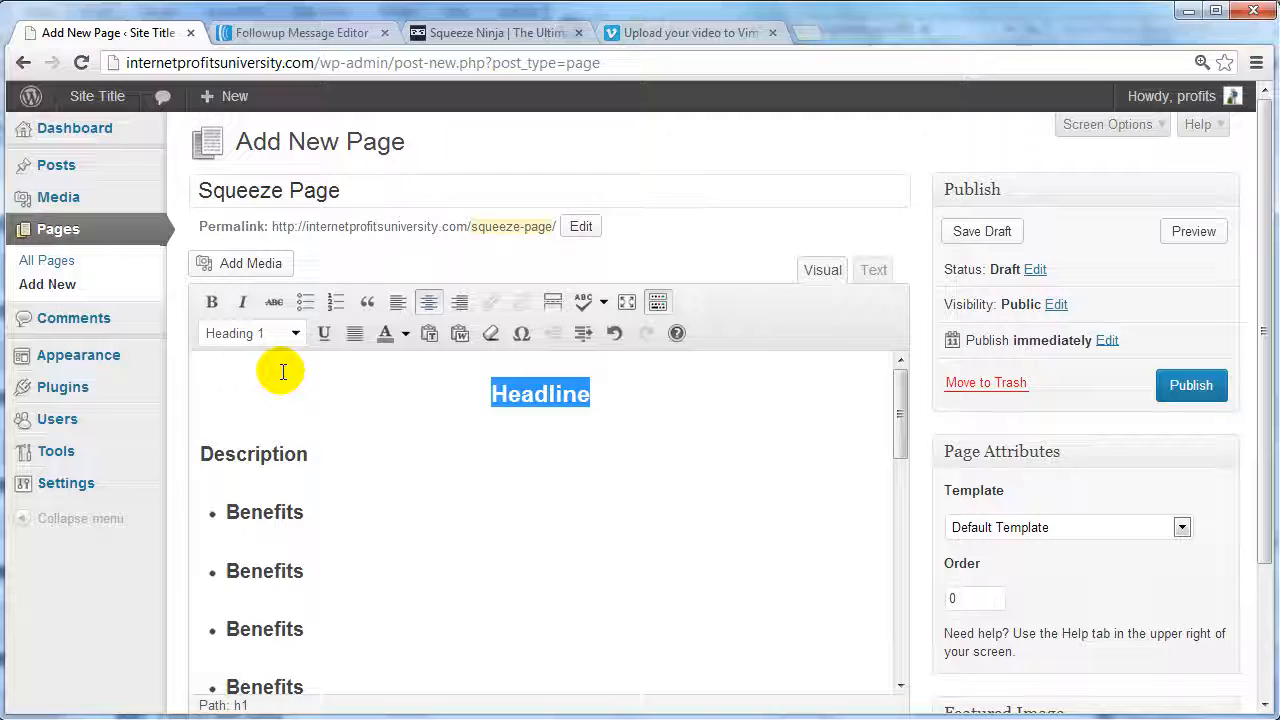
left_click(407, 335)
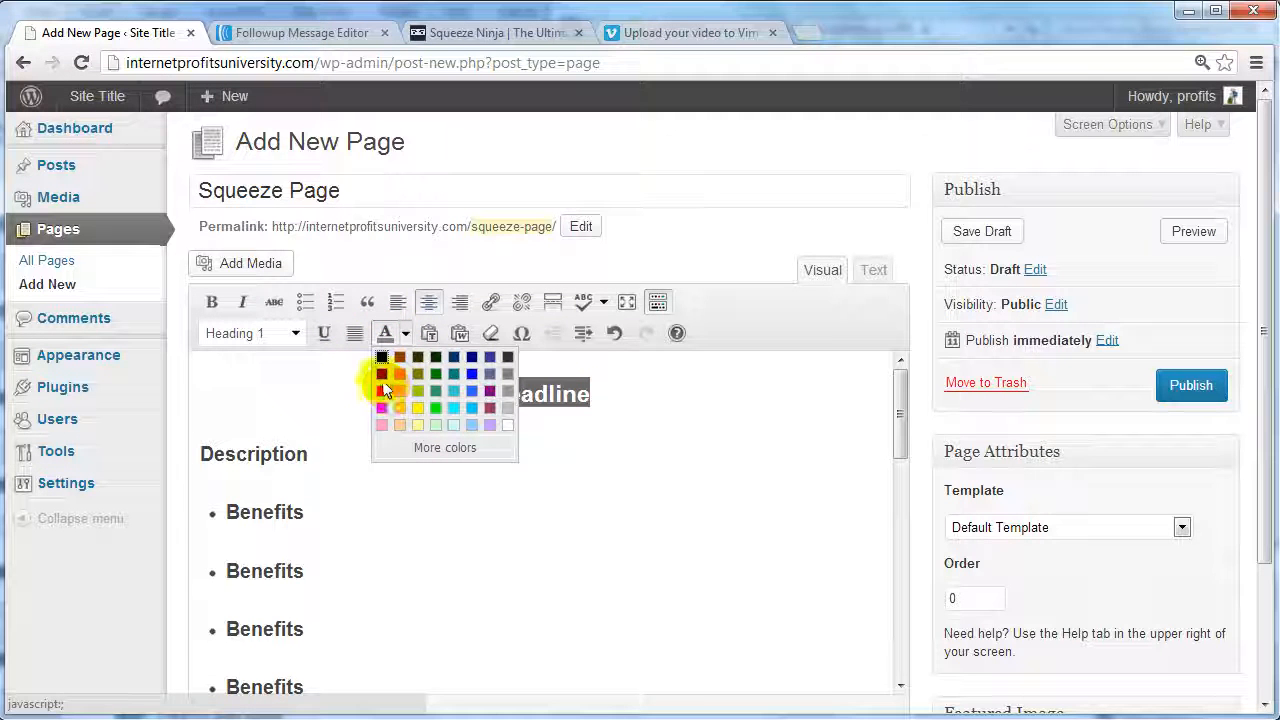
left_click(381, 373)
left_click(557, 392)
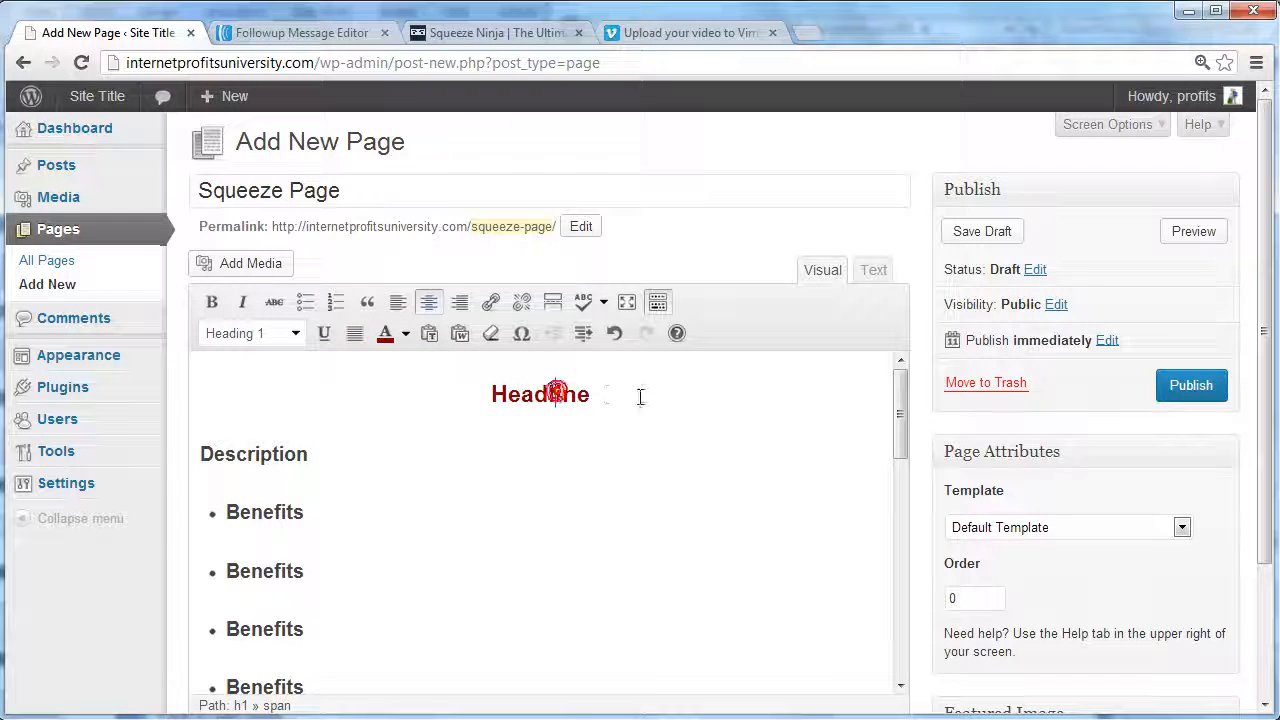
Replace the placeholder headline with "This is your headline text.".
left_click_drag(640, 397, 448, 380)
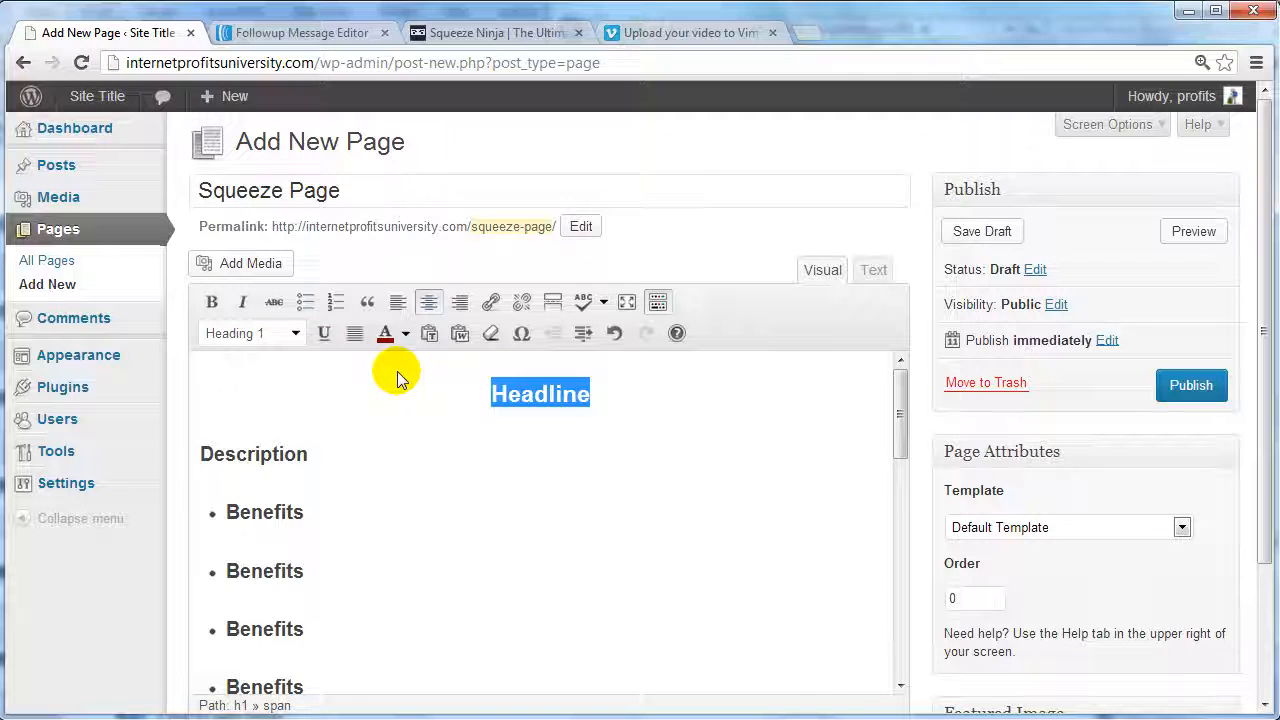
type("This is ")
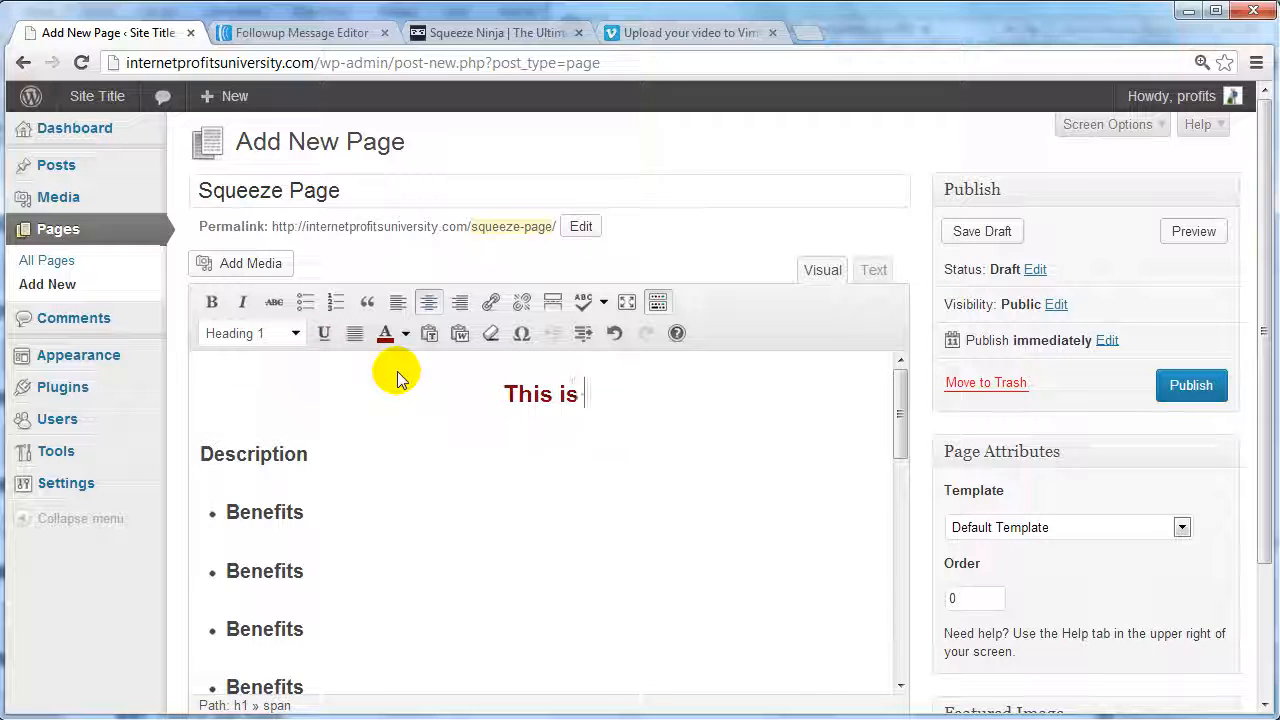
type("your headline")
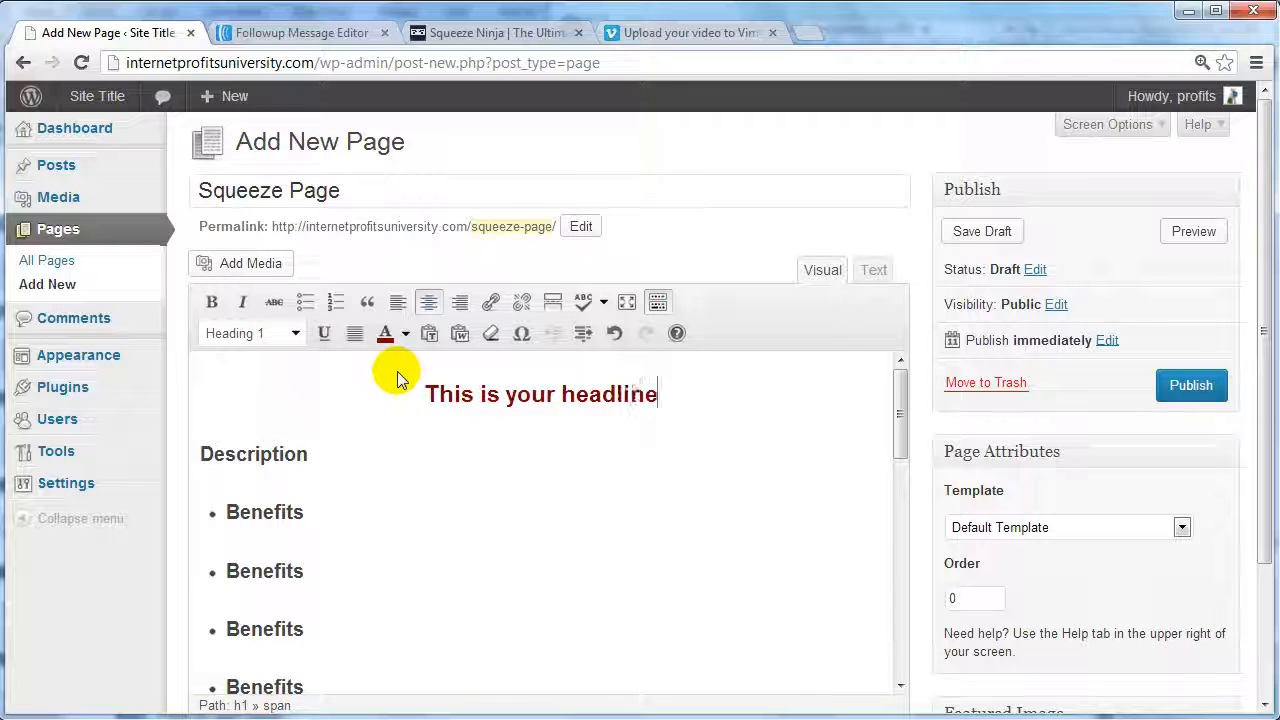
type(" text.")
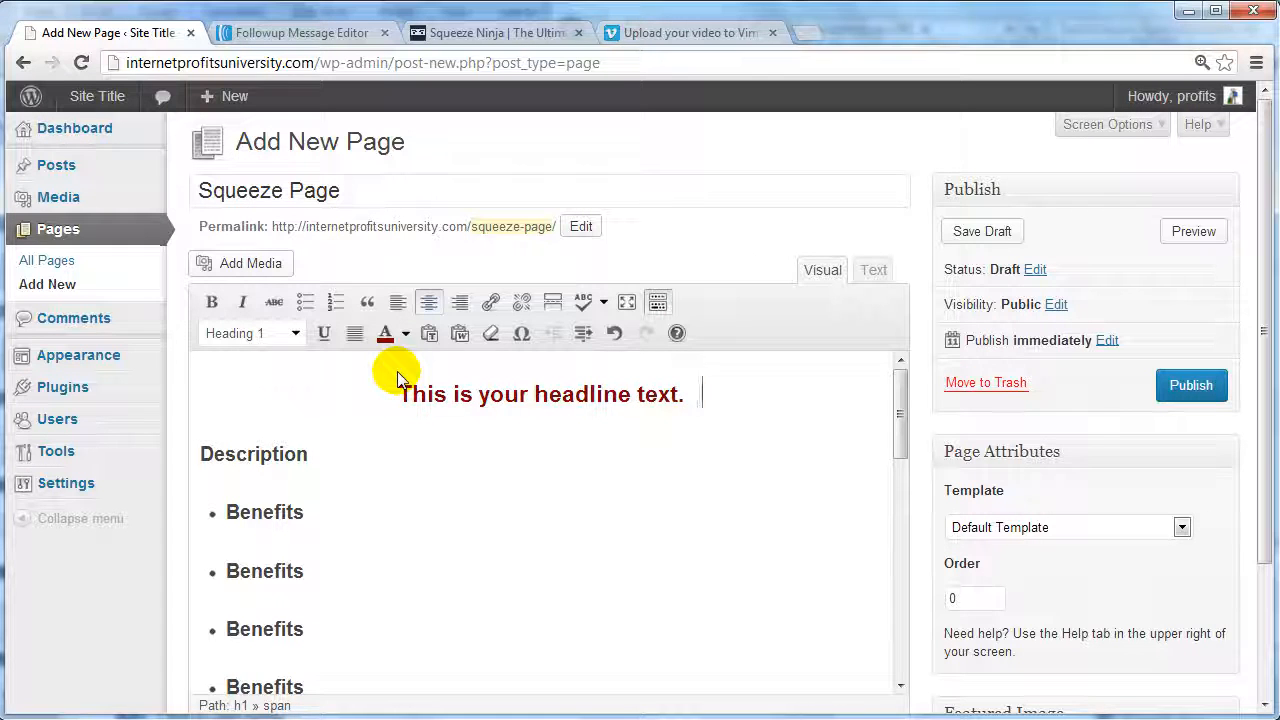
Try to lengthen the headline by pasting three copies of its sentence, and undo the extra copies.
key("shift+Home")
key("ctrl+x")
key("ctrl+v")
key("ctrl+v")
key("ctrl+v")
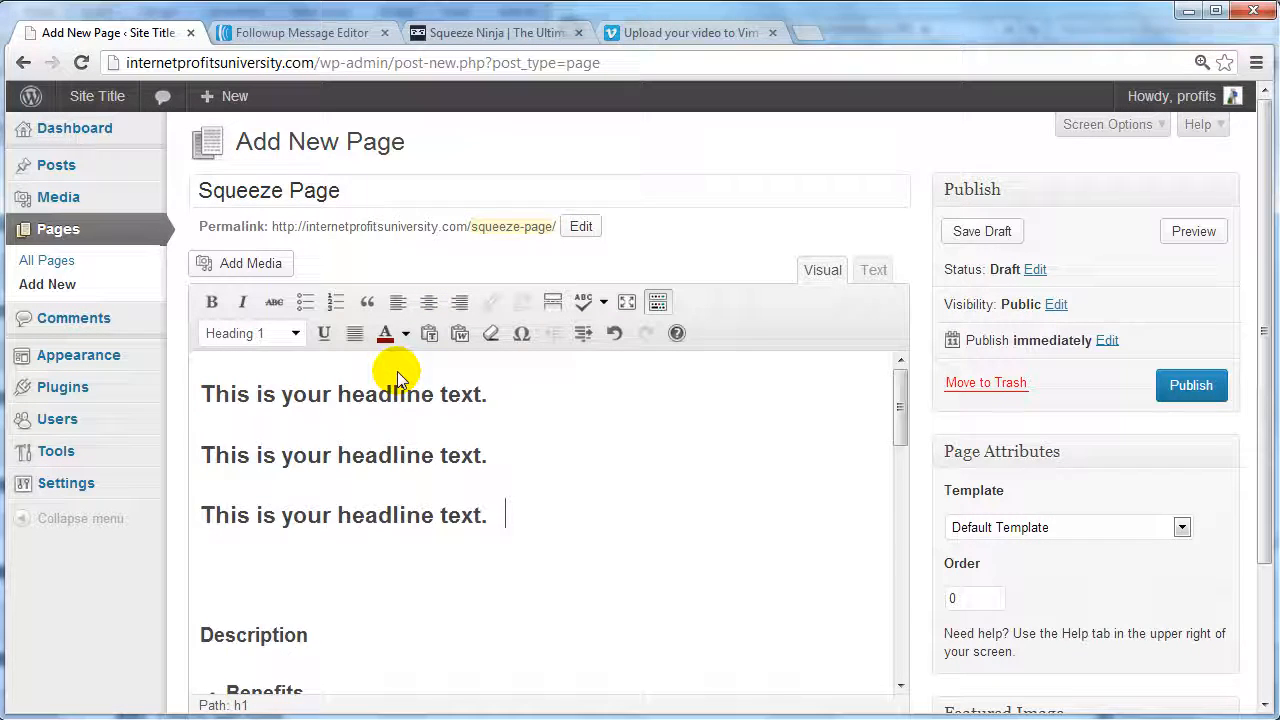
key("ctrl+z")
key("ctrl+z")
Repeat the sentence "This is your headline text." three times in a row within a single headline paragraph.
key("shift+Home")
key("ctrl+c")
key("ctrl+v")
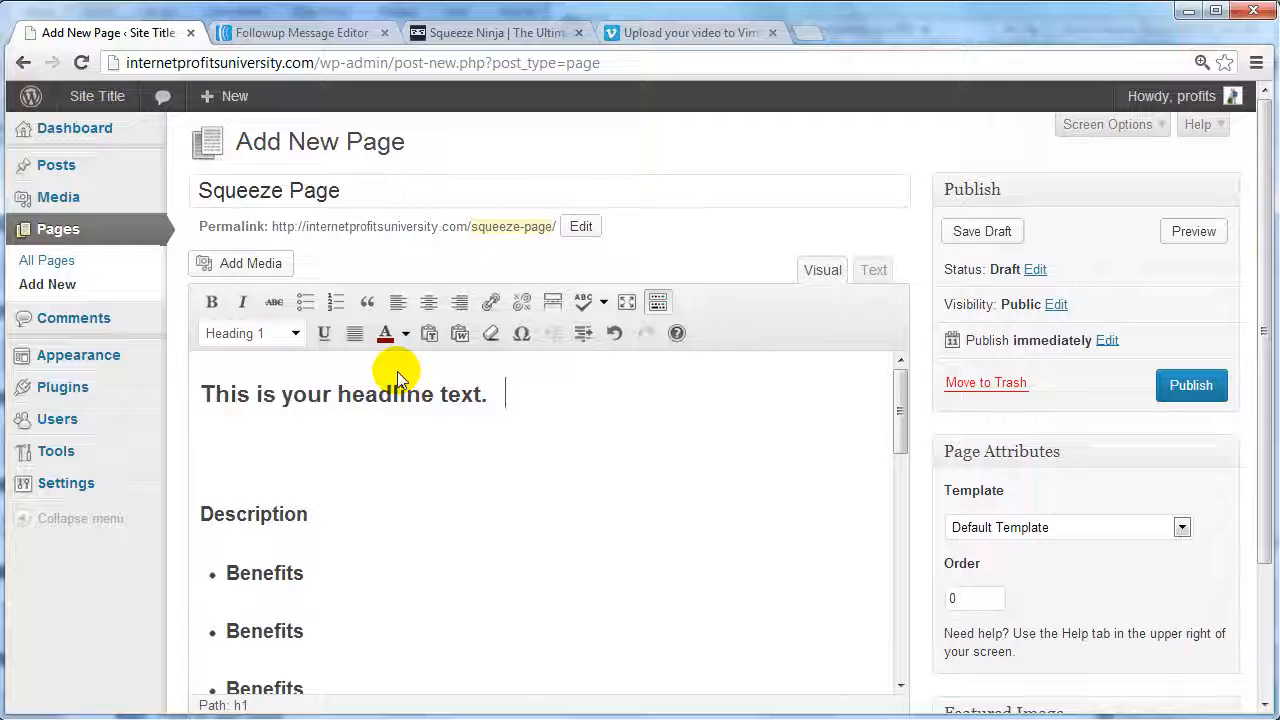
key("ctrl+v")
key("Home")
key("BackSpace")
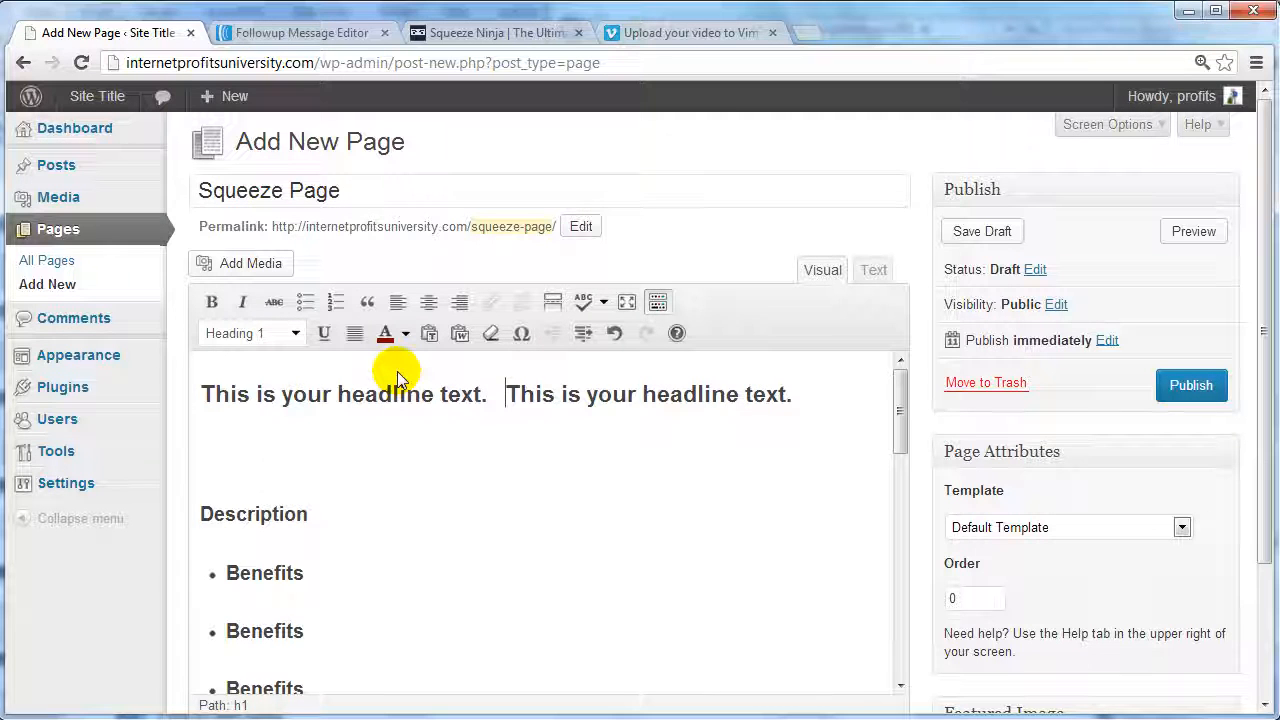
key("End")
key("ctrl+v")
key("Home")
key("BackSpace")
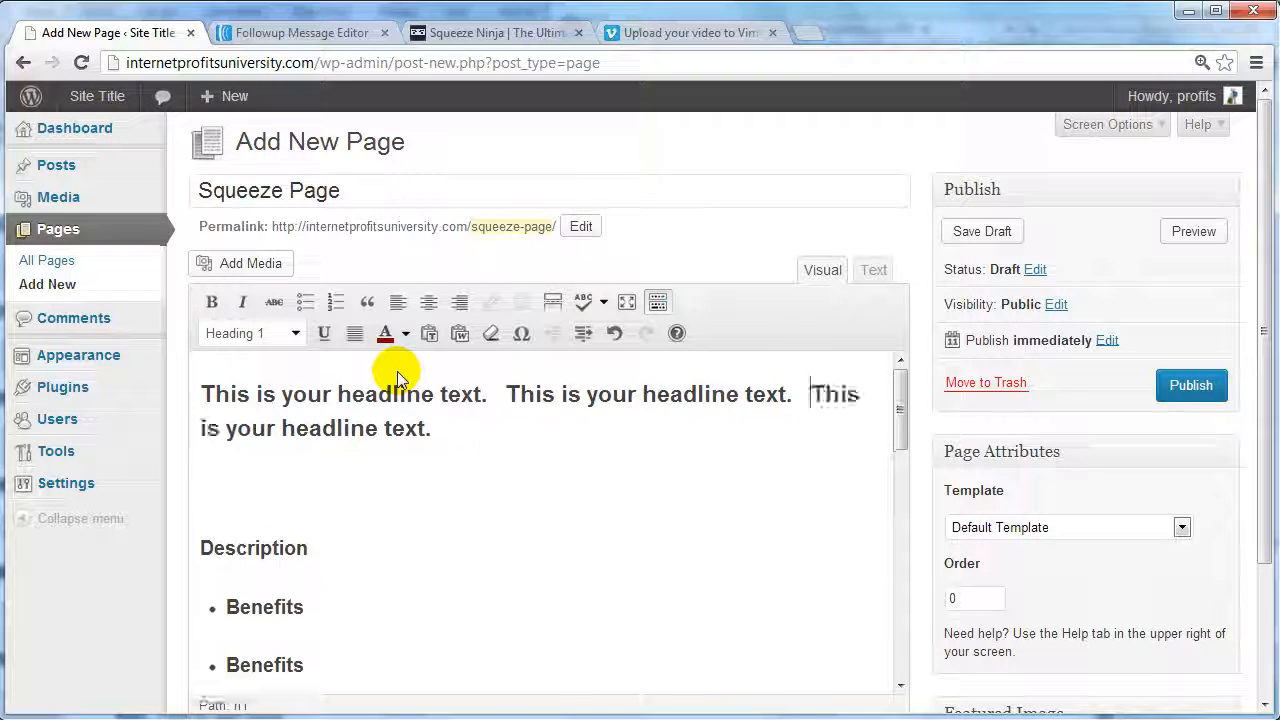
Center the three-sentence headline and color it dark red.
key("ctrl+shift+Left")
key("ctrl+shift+Left")
key("ctrl+shift+Left")
key("ctrl+shift+Left")
key("ctrl+shift+Left")
key("ctrl+shift+Left")
key("ctrl+shift+Left")
key("ctrl+shift+Left")
key("ctrl+shift+Left")
key("ctrl+shift+Left")
key("ctrl+shift+Left")
key("ctrl+shift+Left")
key("ctrl+shift+Left")
key("ctrl+shift+Left")
key("ctrl+shift+Left")
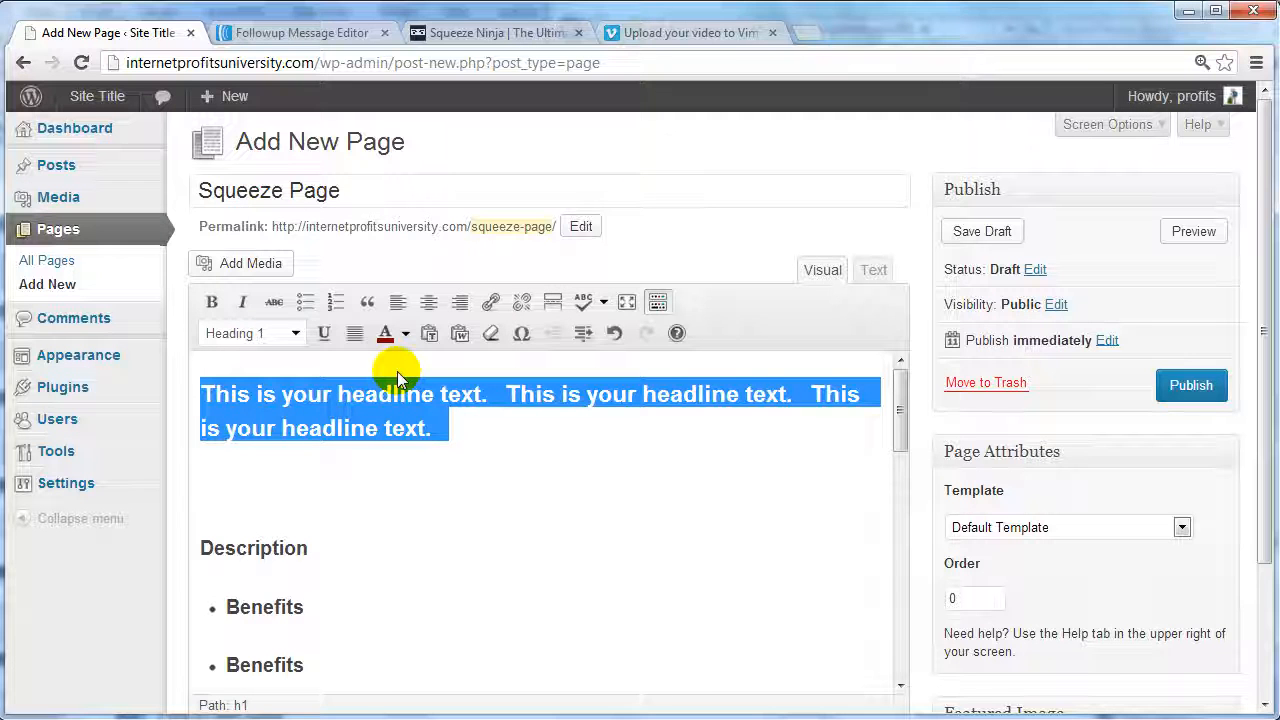
left_click(429, 302)
left_click(522, 427)
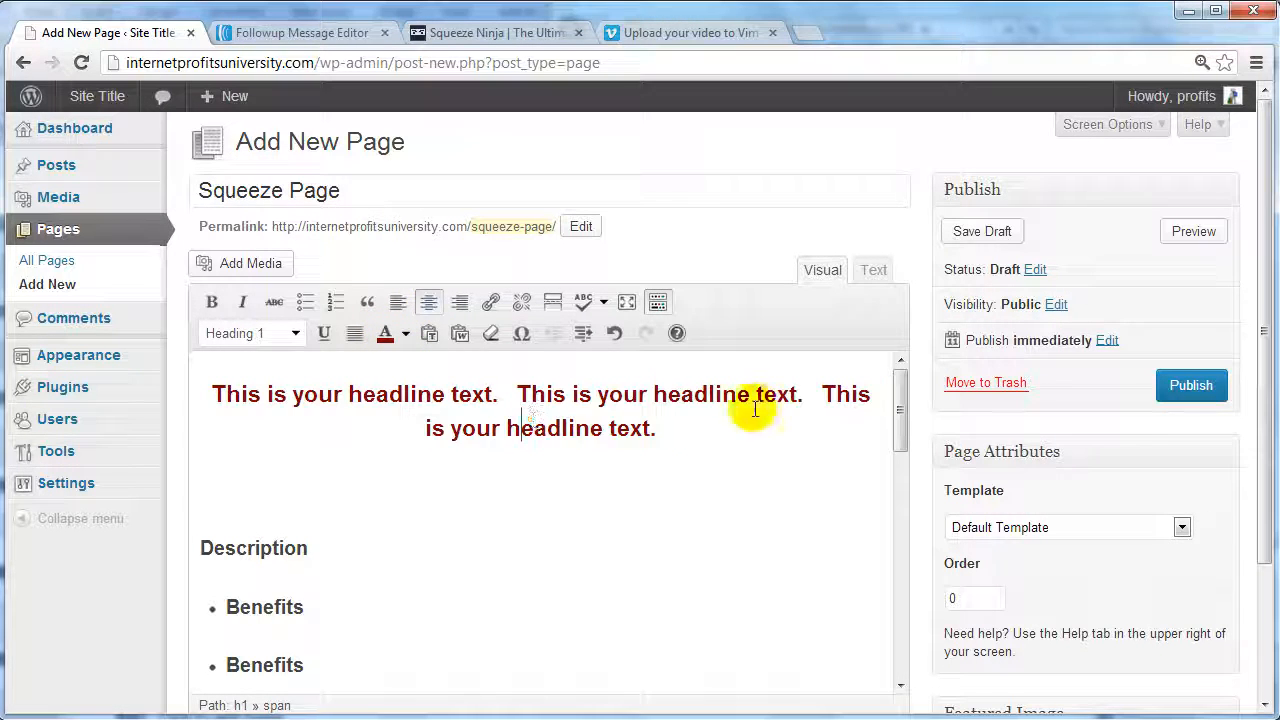
Move the third headline sentence onto its own line directly below the first two.
left_click(822, 393)
key("Return")
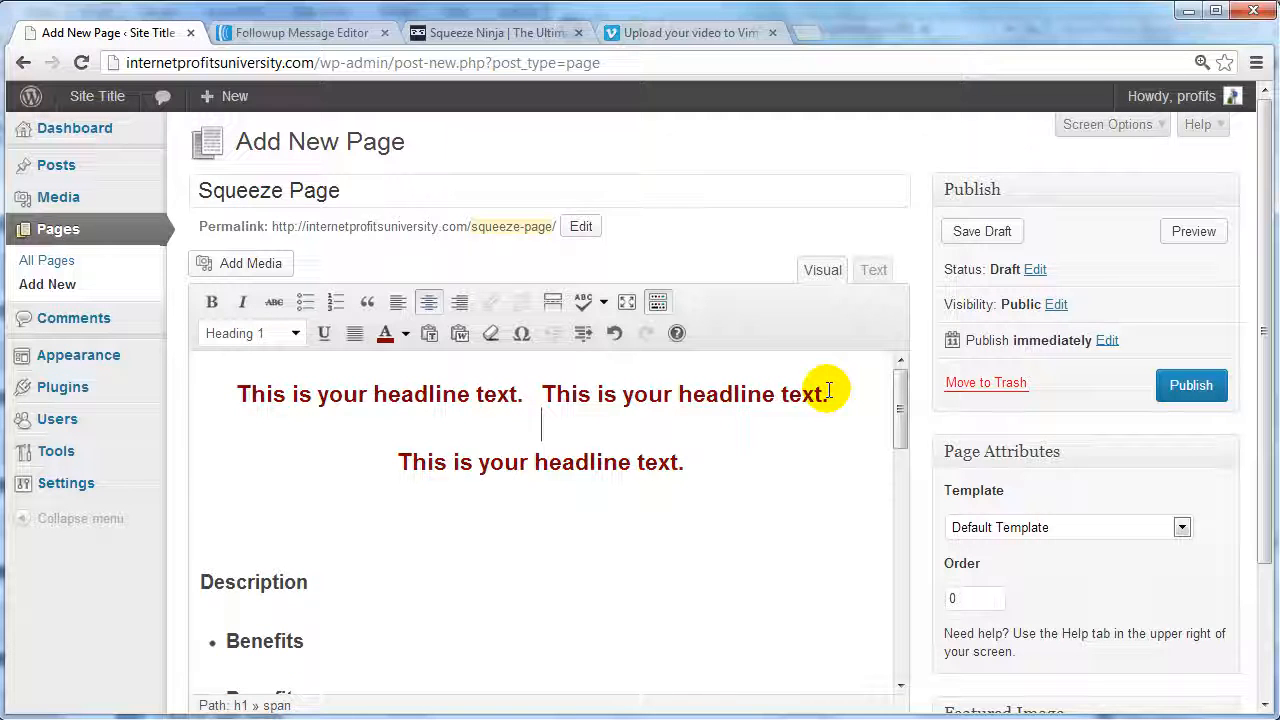
key("BackSpace")
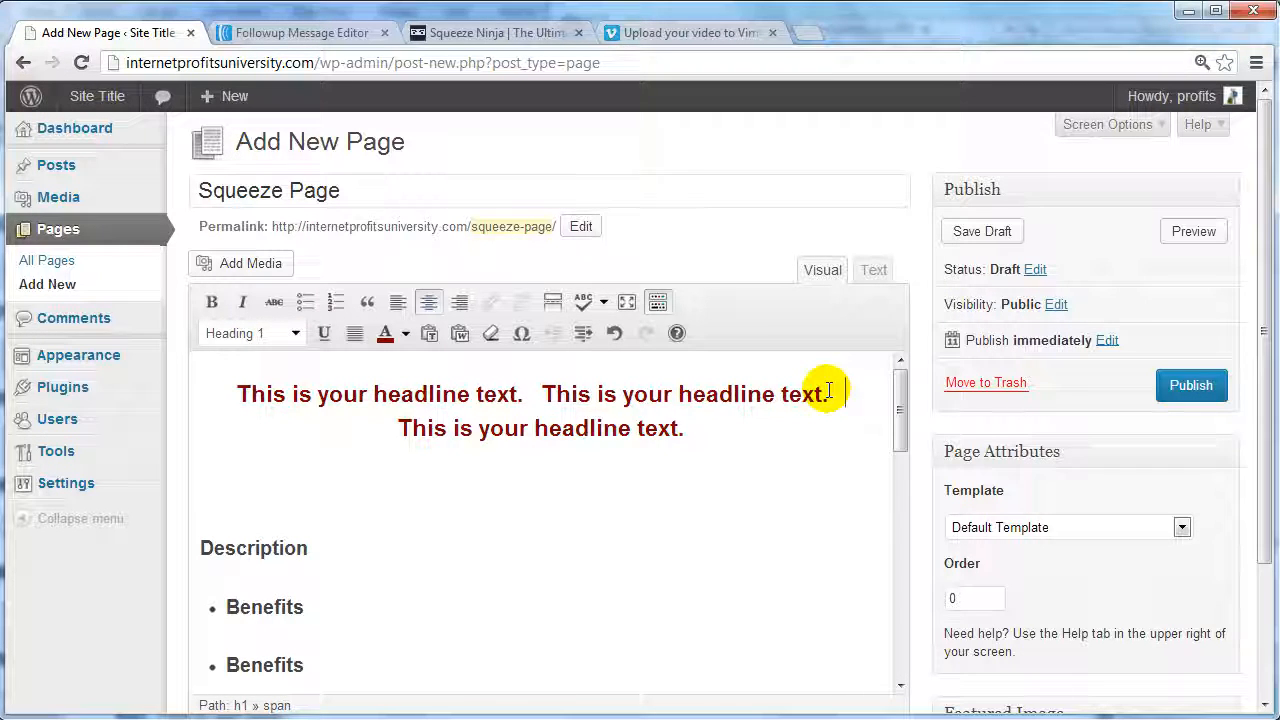
Try to lengthen the description by pasting copies of "Description", and undo the pastes.
scroll(700, 430, "down", 2)
left_click(345, 452)
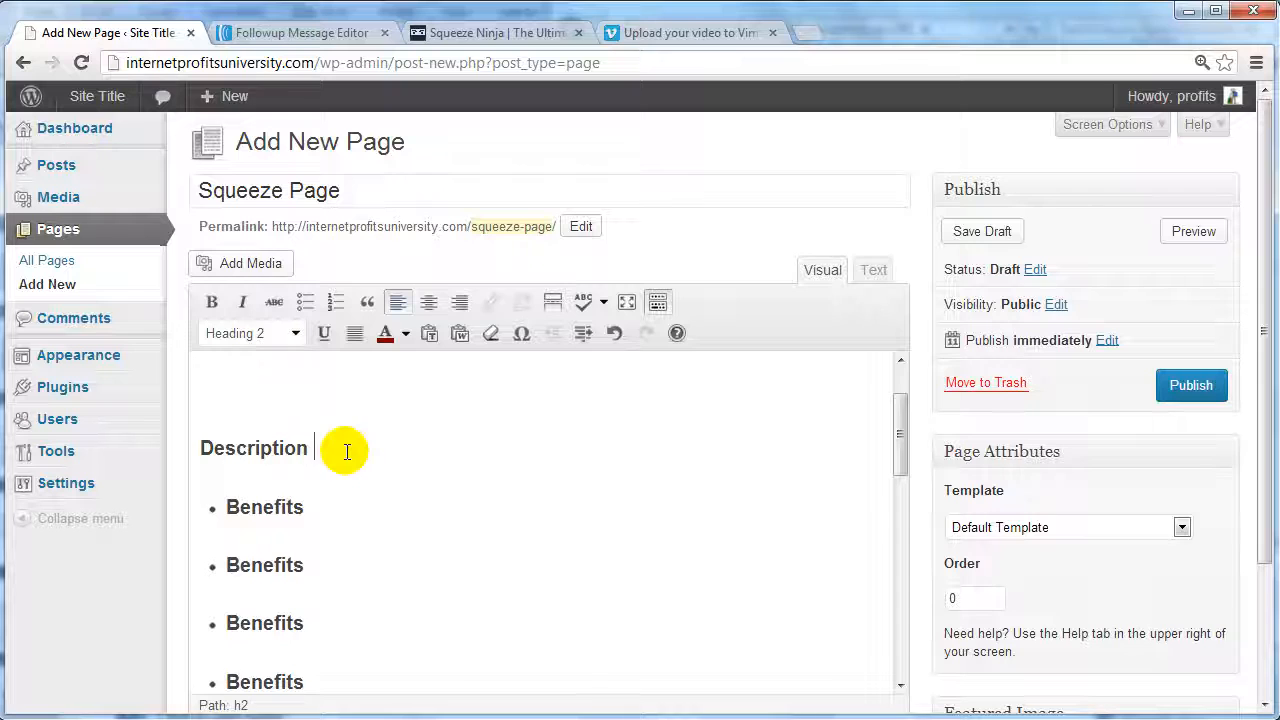
triple_click(345, 452)
key("ctrl+c")
left_click(345, 452)
key("ctrl+v")
key("ctrl+v")
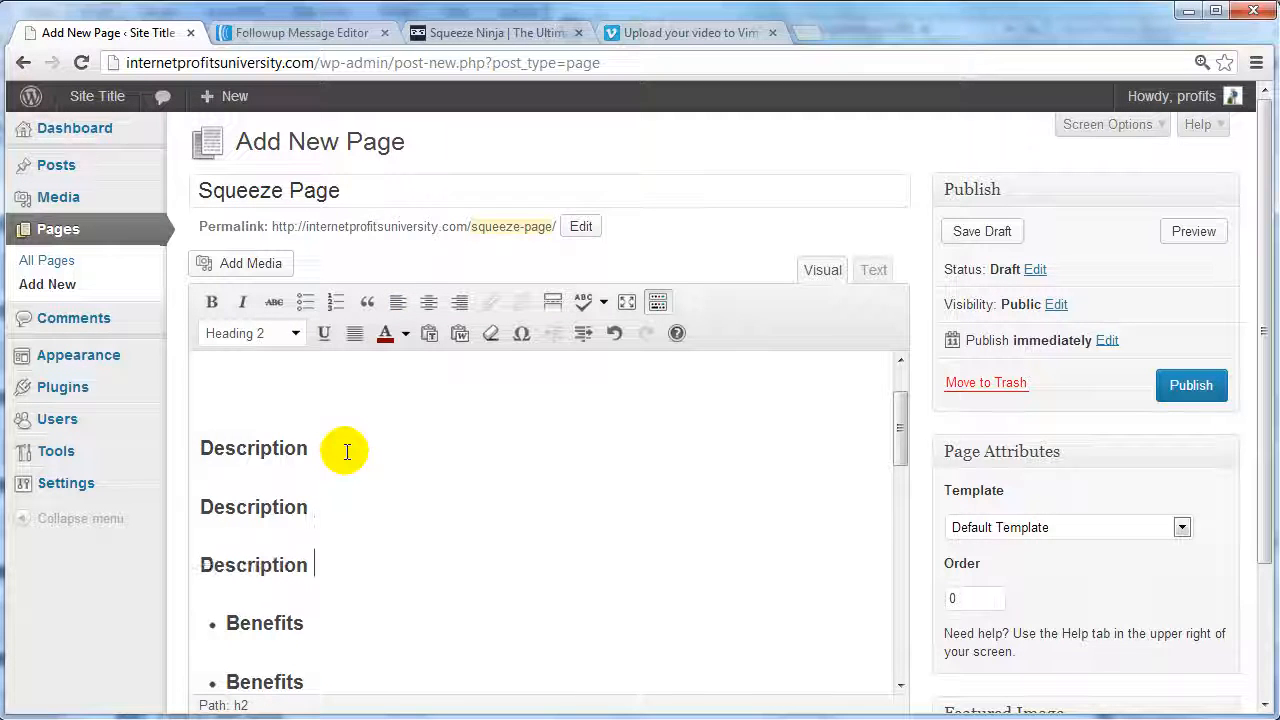
key("ctrl+z")
key("ctrl+z")
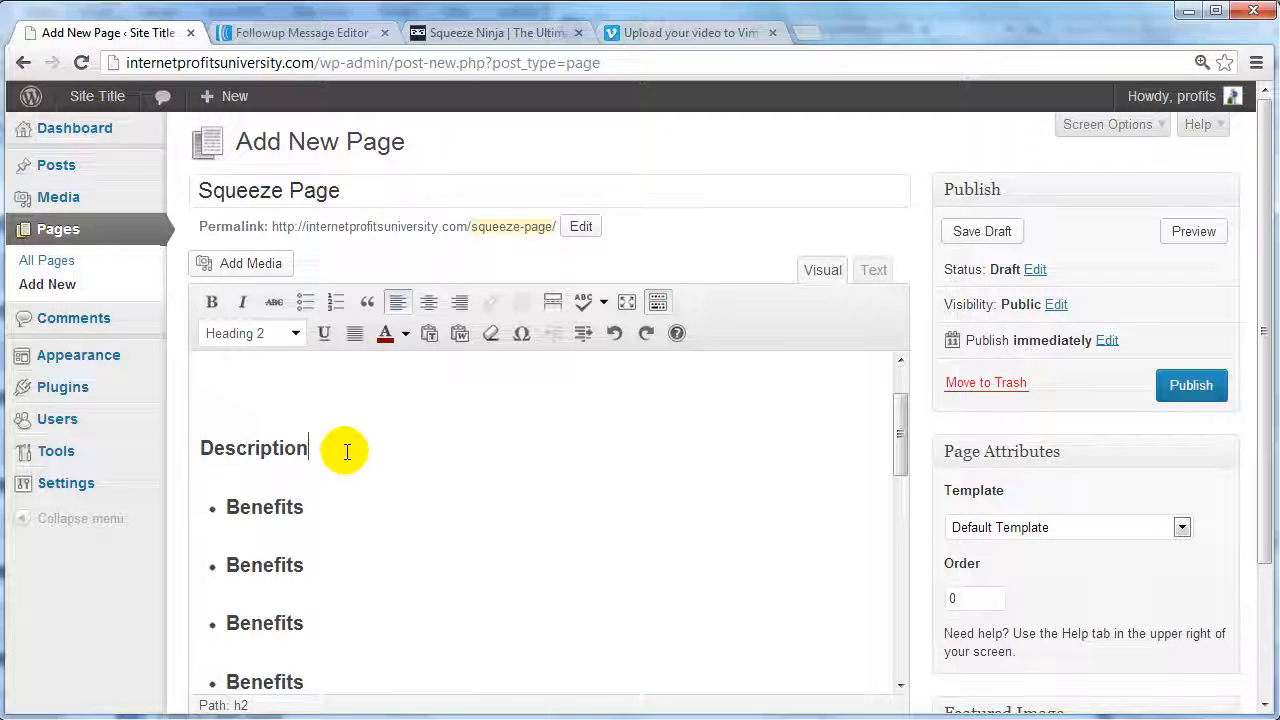
Copy "Description" as plain text by pasting it into the browser's address bar and cutting it back out.
triple_click(345, 452)
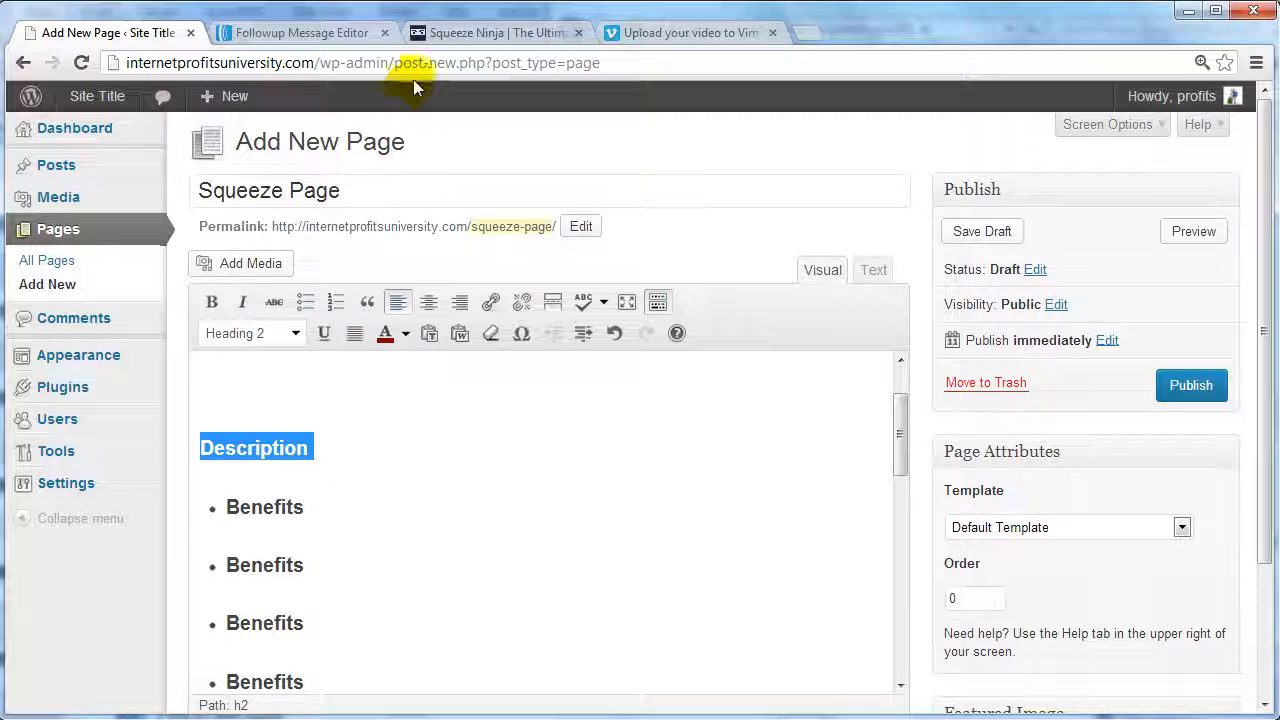
left_click(425, 65)
key("ctrl+v")
key("ctrl+a")
key("ctrl+x")
Paste the plain-text word "Description" repeatedly at the end of the existing description line.
left_click(354, 455)
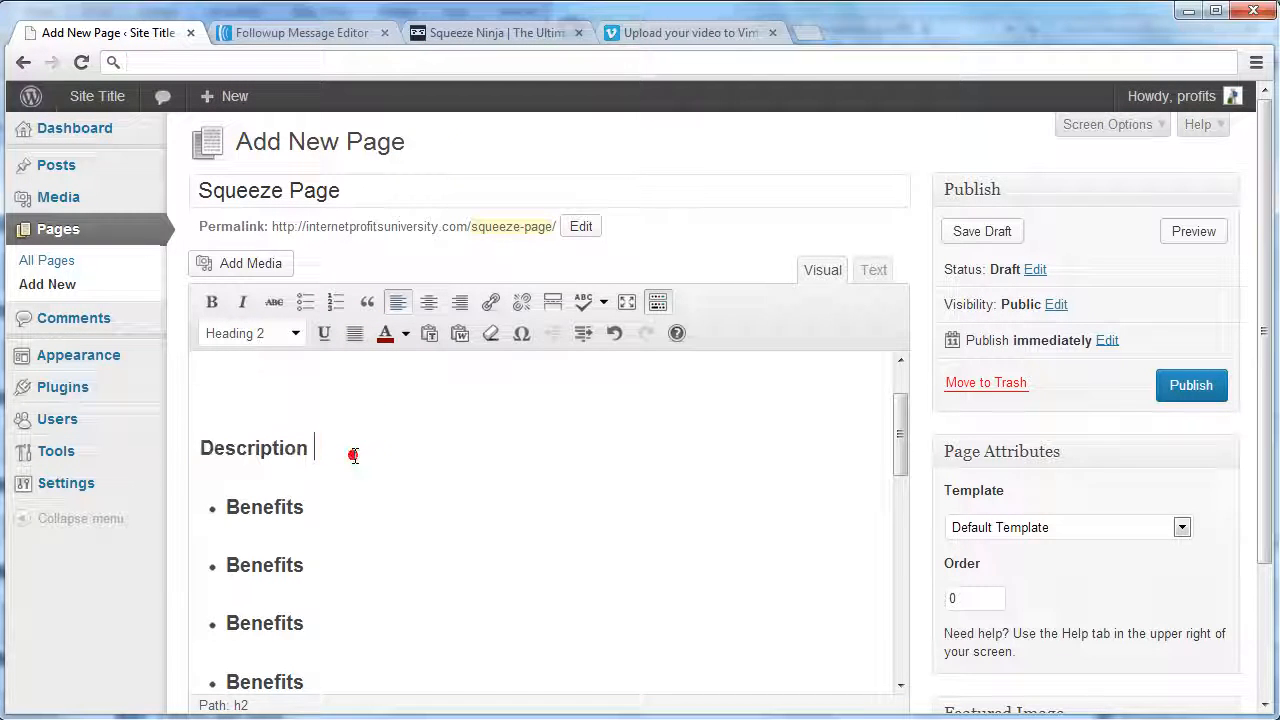
key("ctrl+v")
key("ctrl+v")
key("ctrl+v")
key("ctrl+v")
key("ctrl+v")
key("ctrl+v")
key("ctrl+v")
key("ctrl+v")
key("ctrl+v")
key("ctrl+v")
key("ctrl+v")
key("ctrl+v")
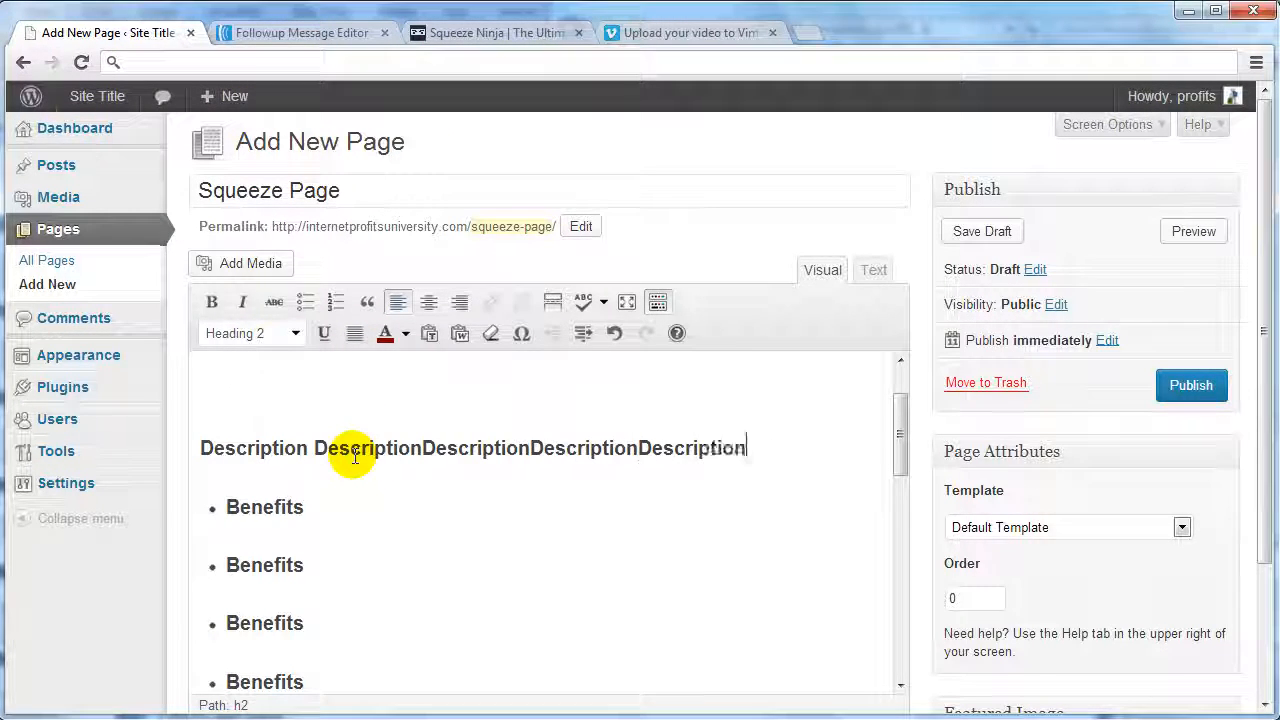
Extend the description to several lines by pasting many more copies of "Description" at its end.
key("ctrl+v")
key("ctrl+v")
key("ctrl+v")
key("ctrl+v")
key("ctrl+v")
key("ctrl+v")
key("ctrl+v")
key("ctrl+v")
key("ctrl+v")
key("ctrl+v")
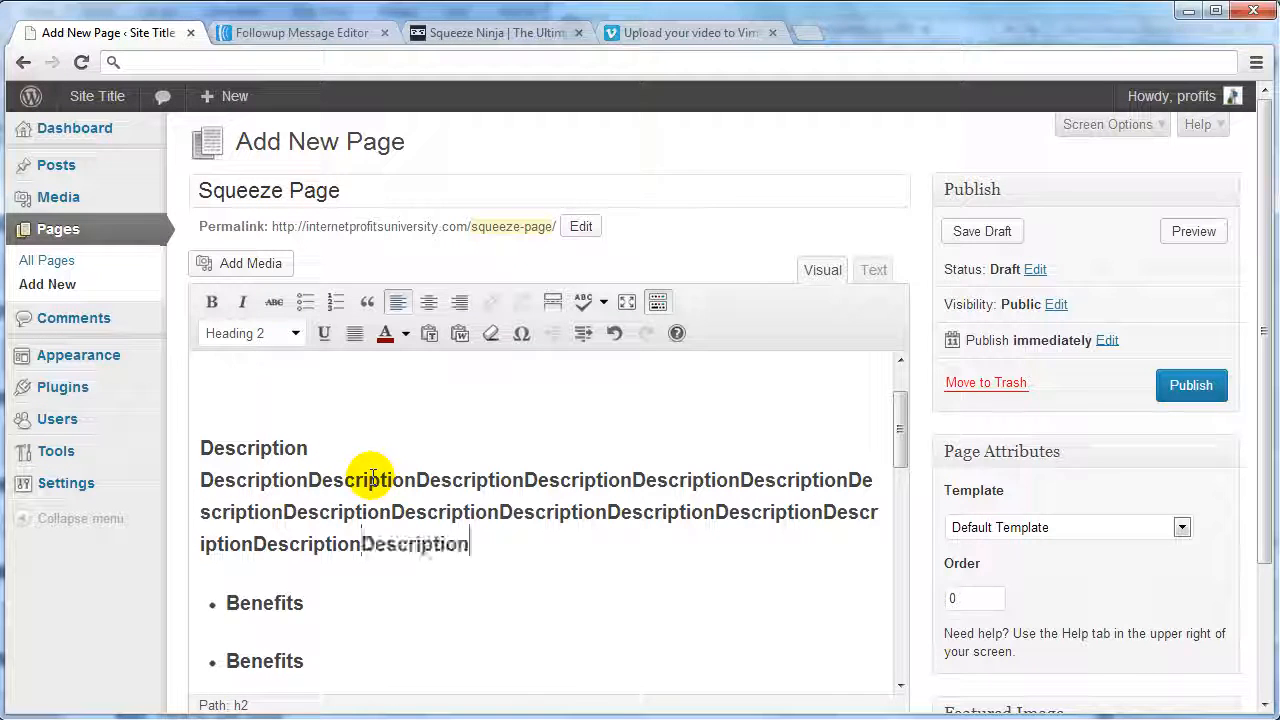
key("ctrl+v")
key("ctrl+v")
key("ctrl+v")
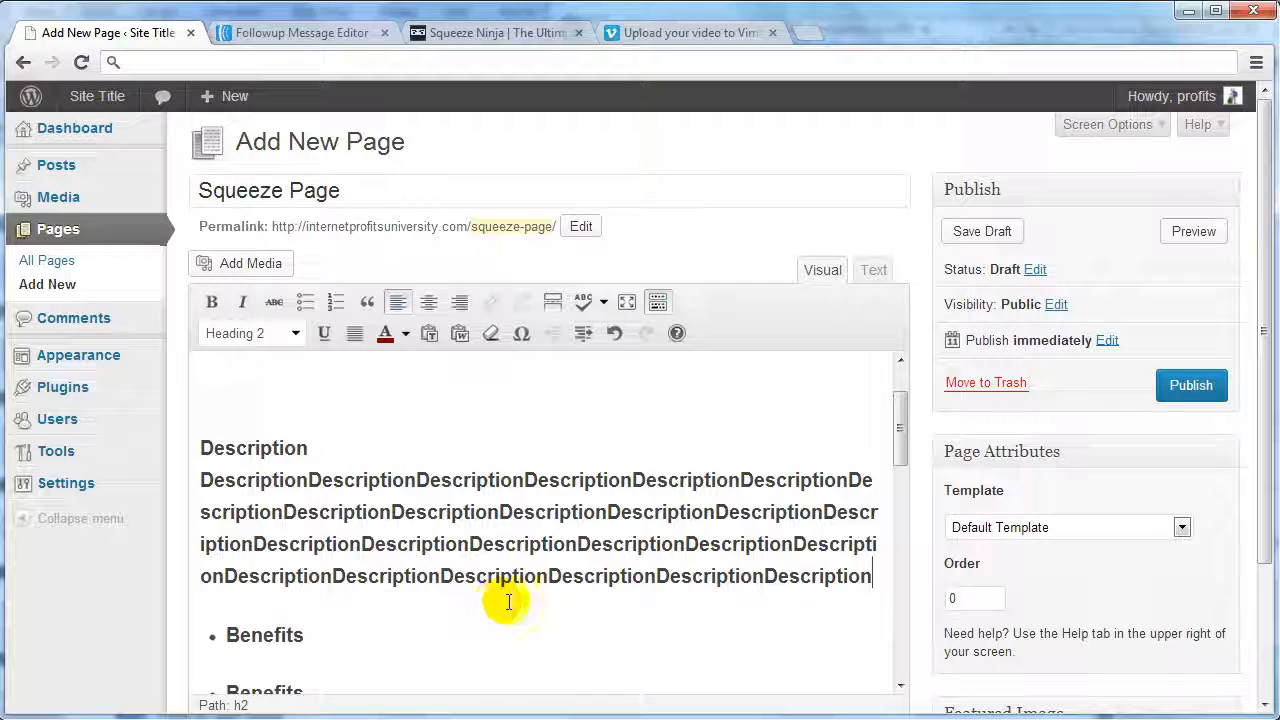
Delete the space after the first "Description" so the pasted text continues directly on the same line.
left_click_drag(366, 606, 273, 551)
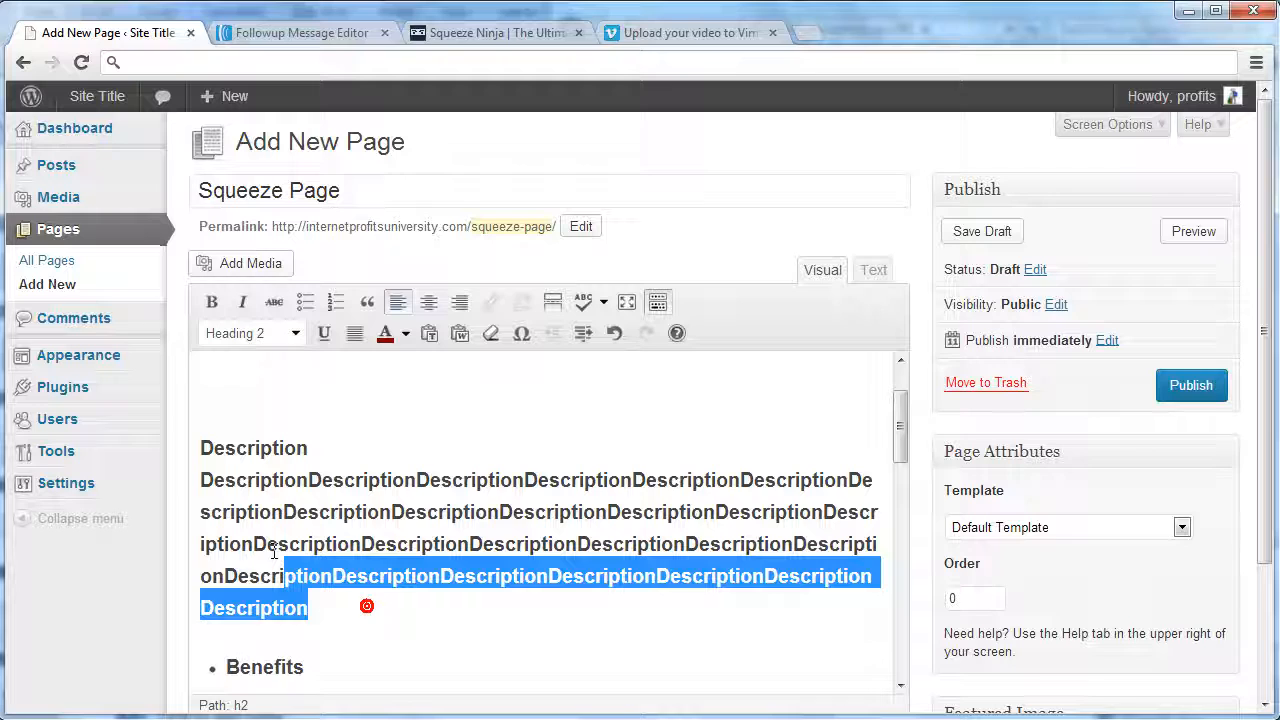
left_click(205, 480)
key("BackSpace")
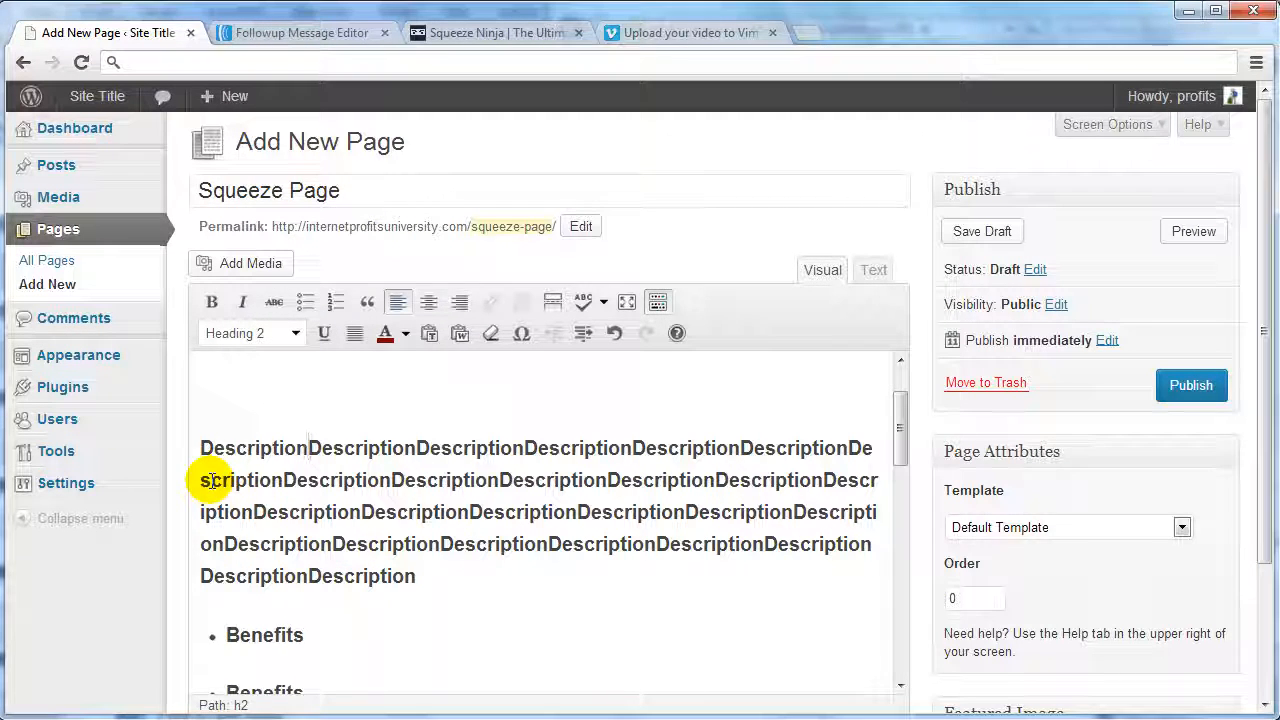
Look over the headline, description, benefits and image, and publish the squeeze page.
scroll(268, 521, "down", 1)
scroll(251, 534, "up", 2)
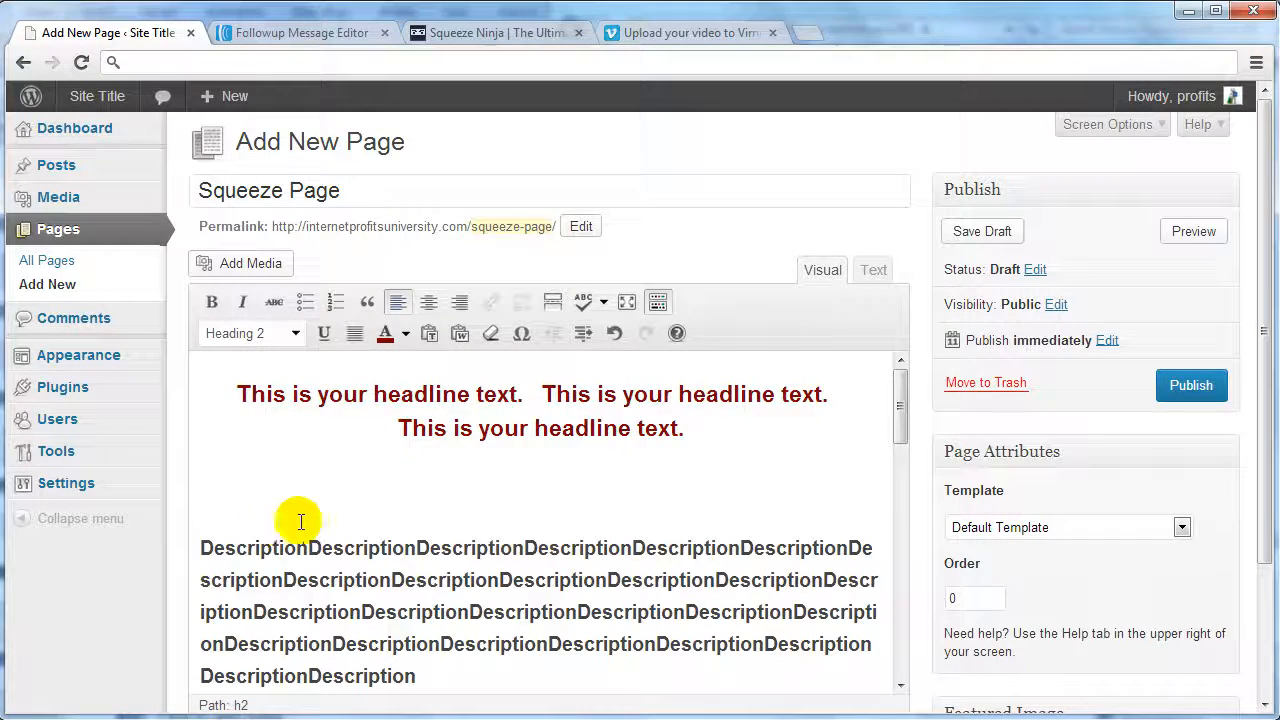
scroll(300, 523, "down", 3)
left_click_drag(227, 434, 332, 501)
scroll(357, 508, "down", 3)
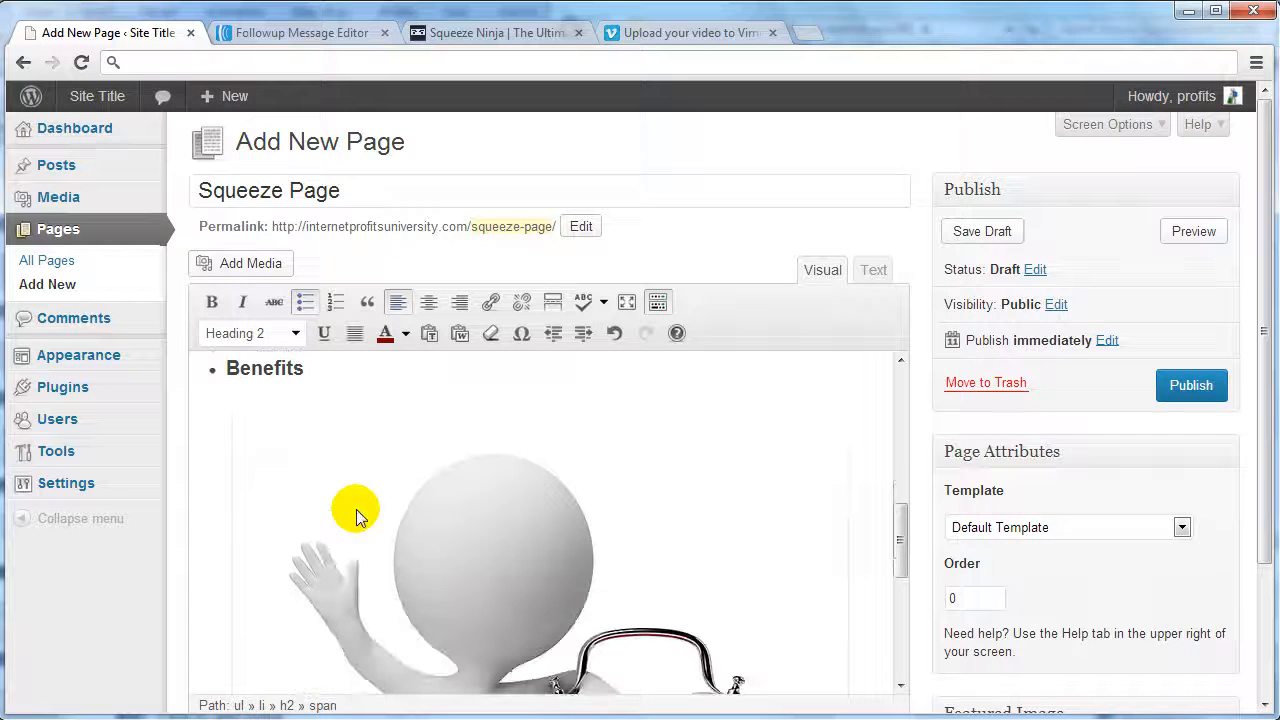
scroll(356, 502, "up", 1)
left_click(357, 491)
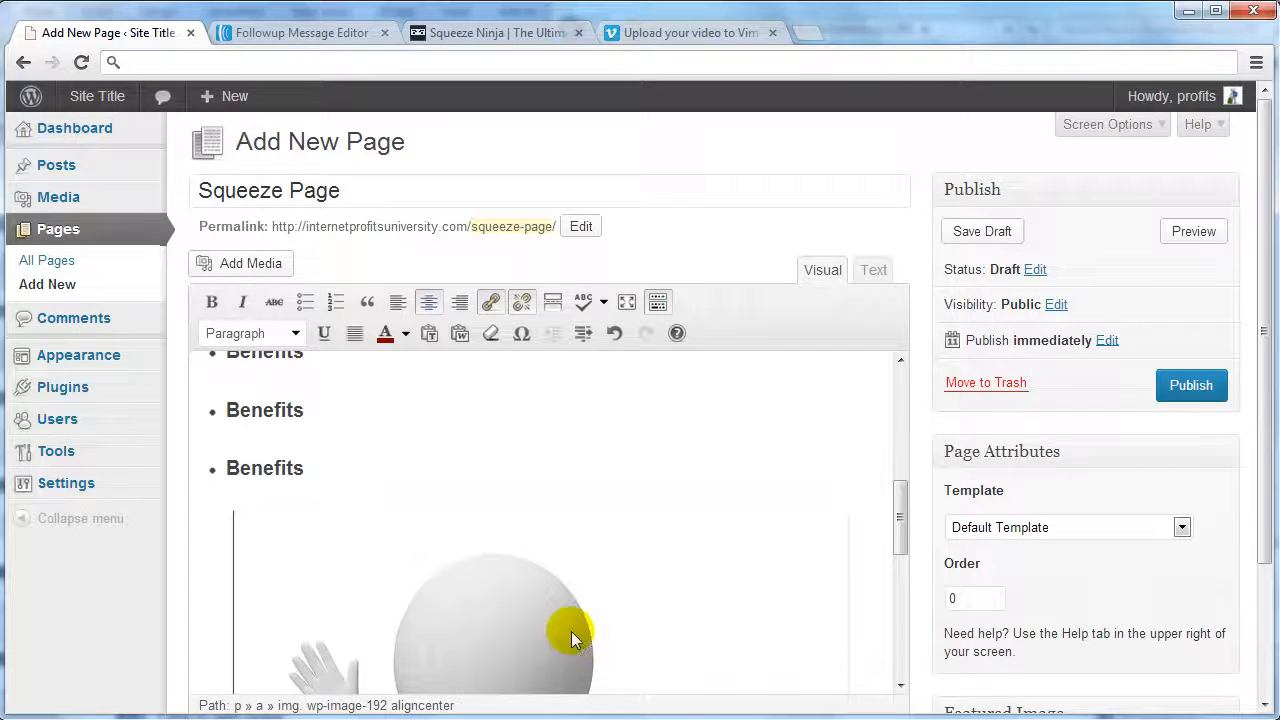
scroll(572, 638, "down", 2)
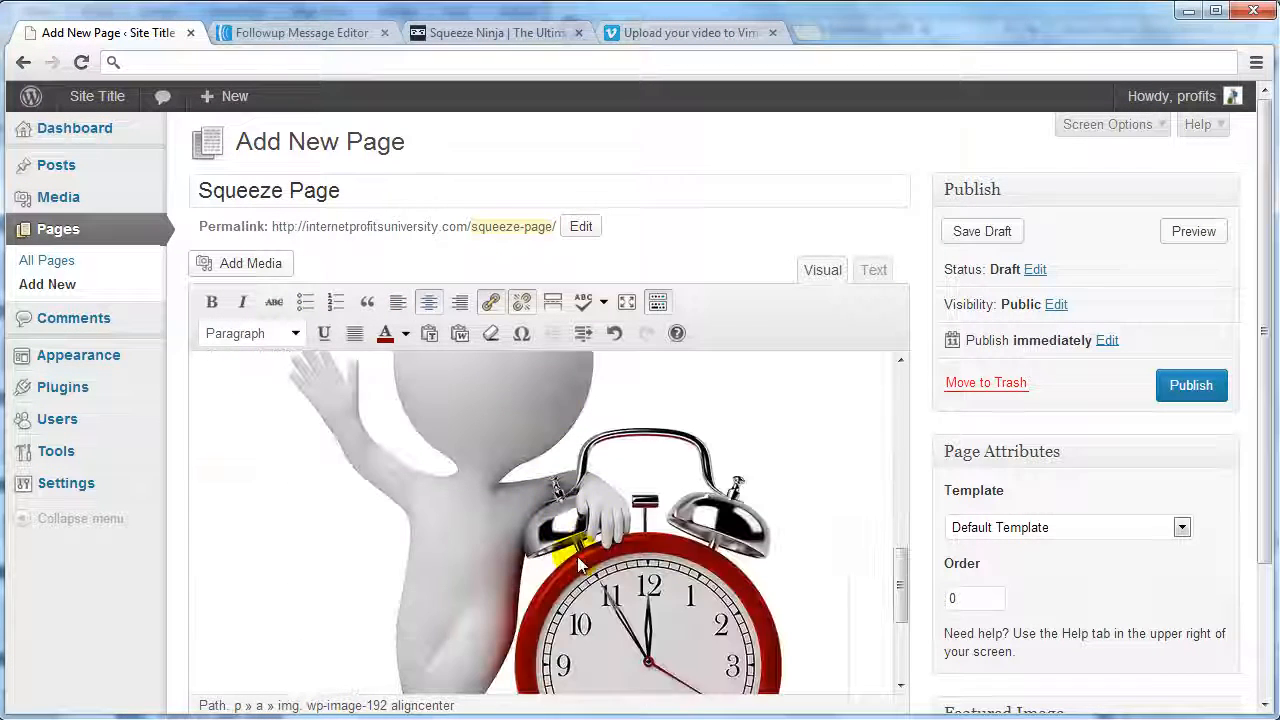
left_click(1188, 396)
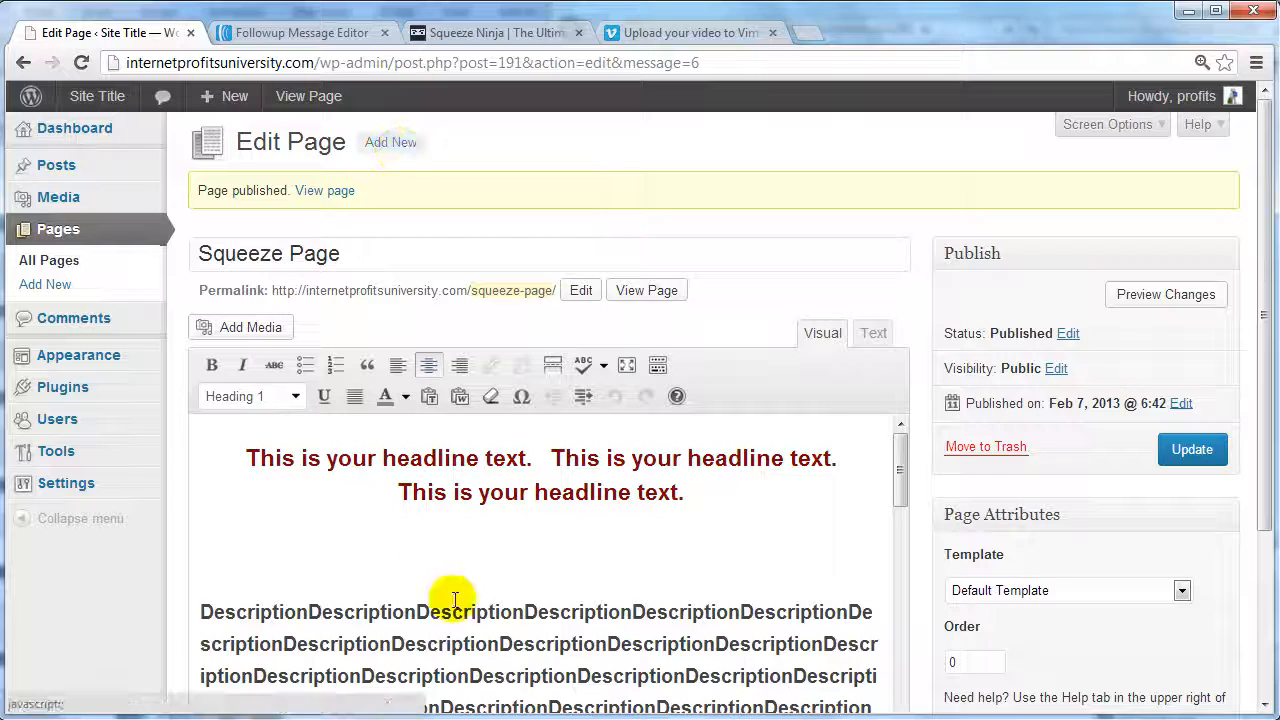
scroll(454, 600, "down", 5)
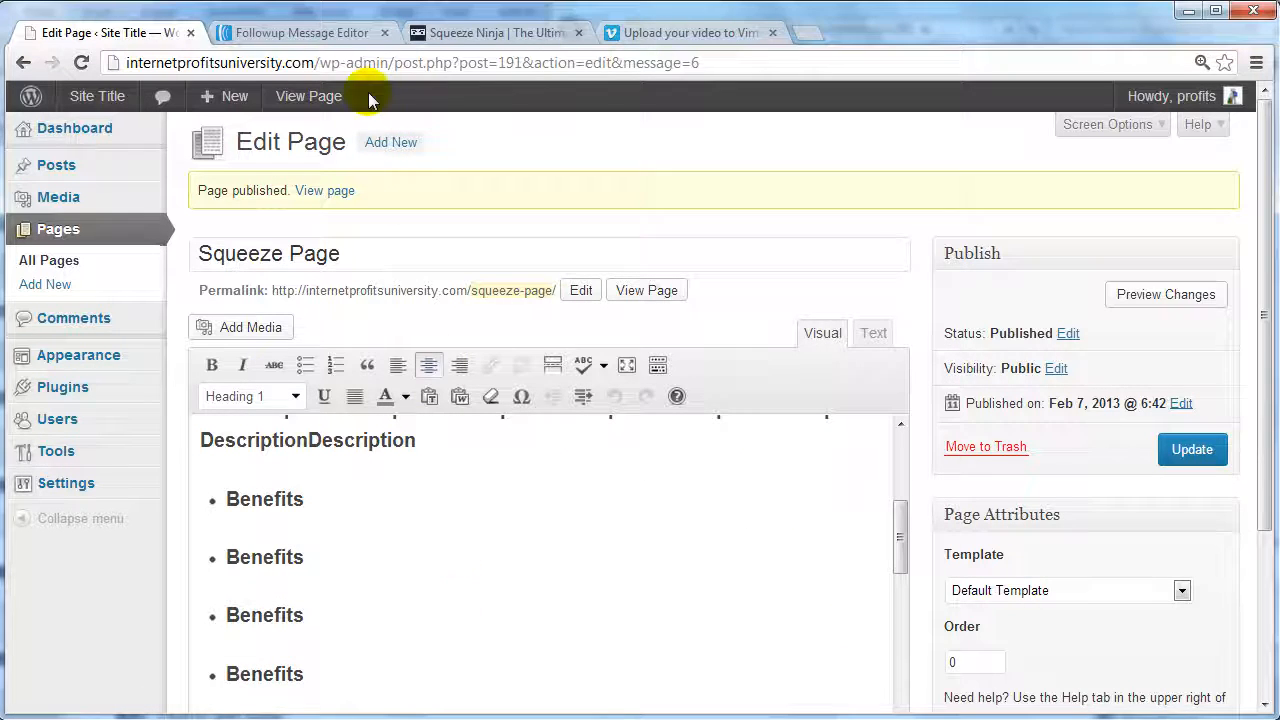
Switch to AWeber and start creating a new web form for the current list.
left_click(293, 35)
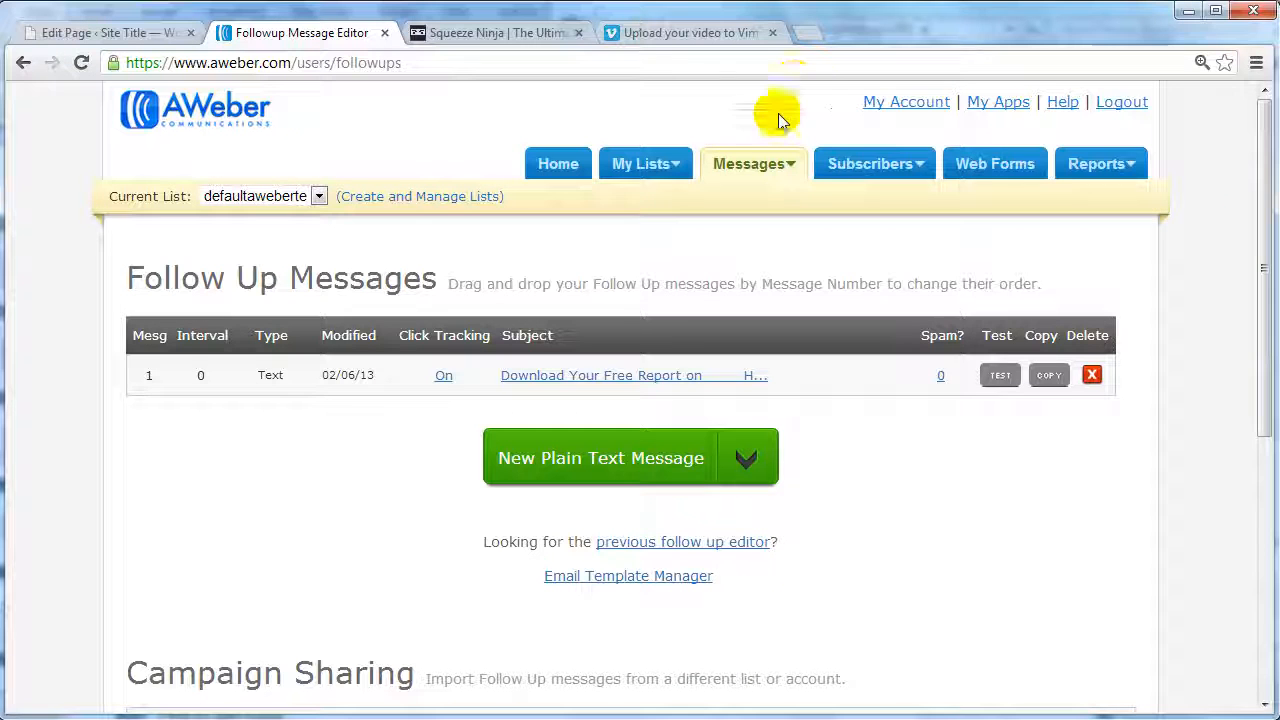
left_click(134, 32)
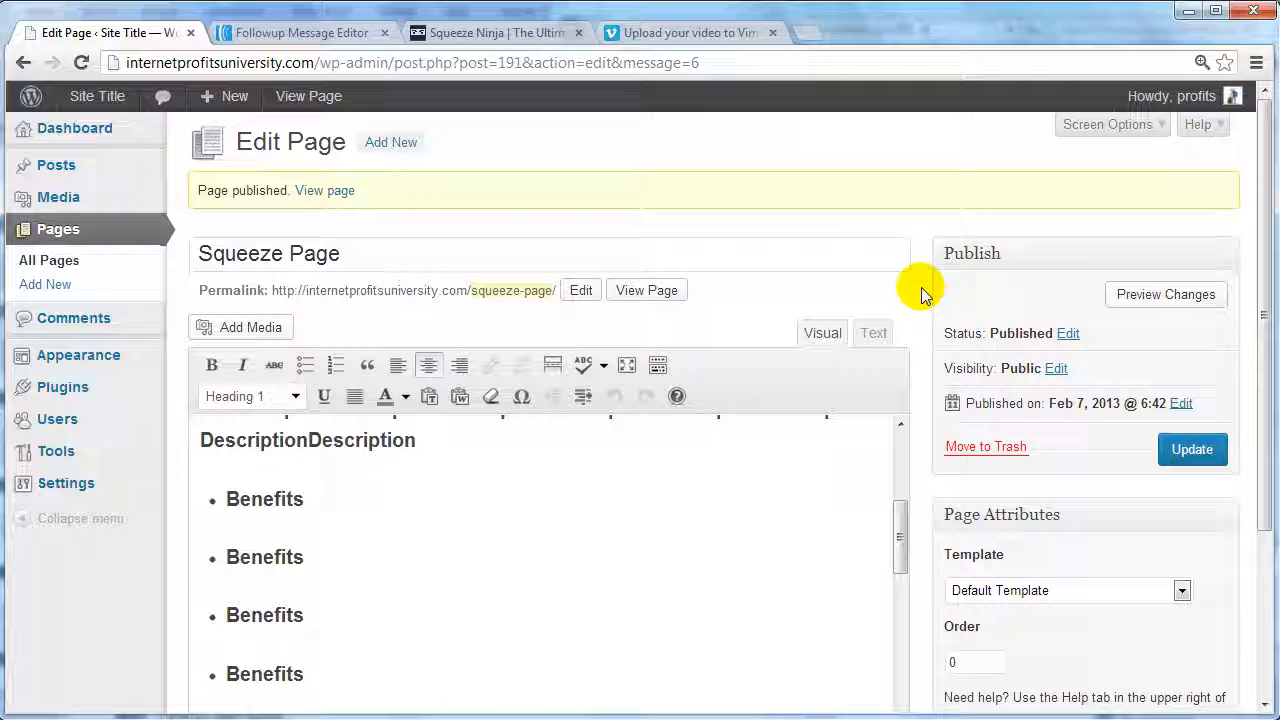
left_click(354, 32)
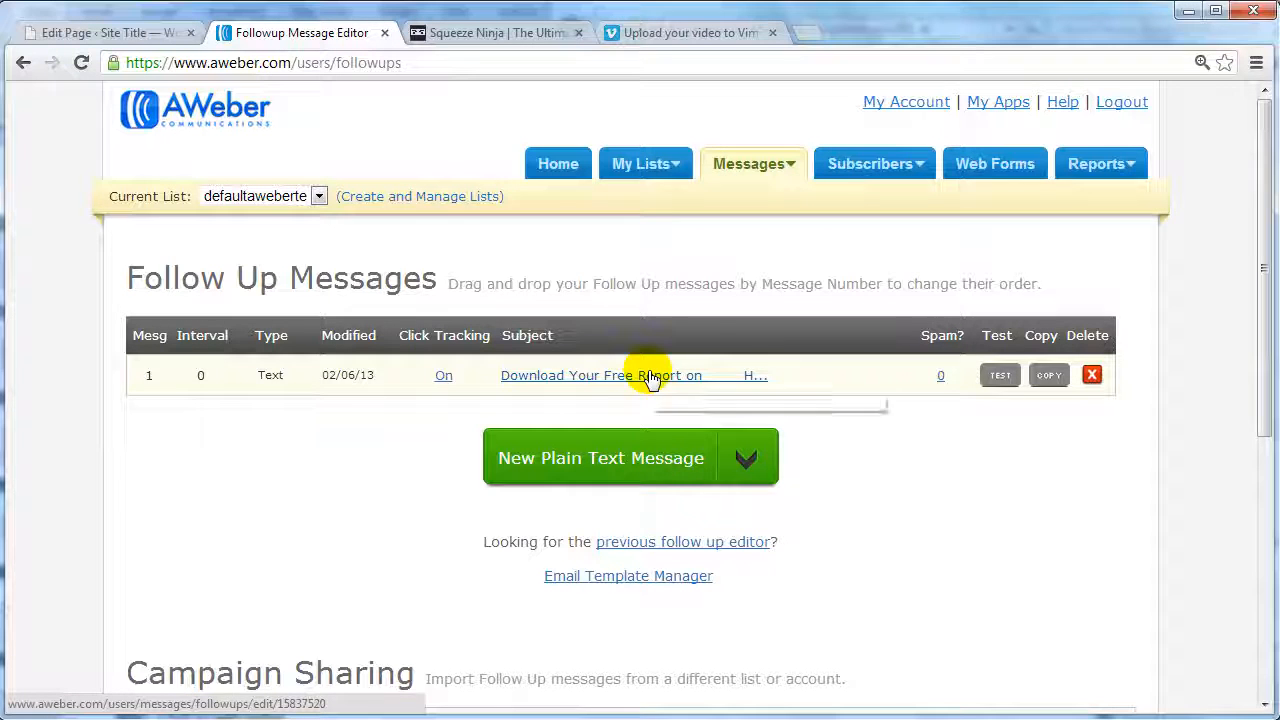
left_click(995, 166)
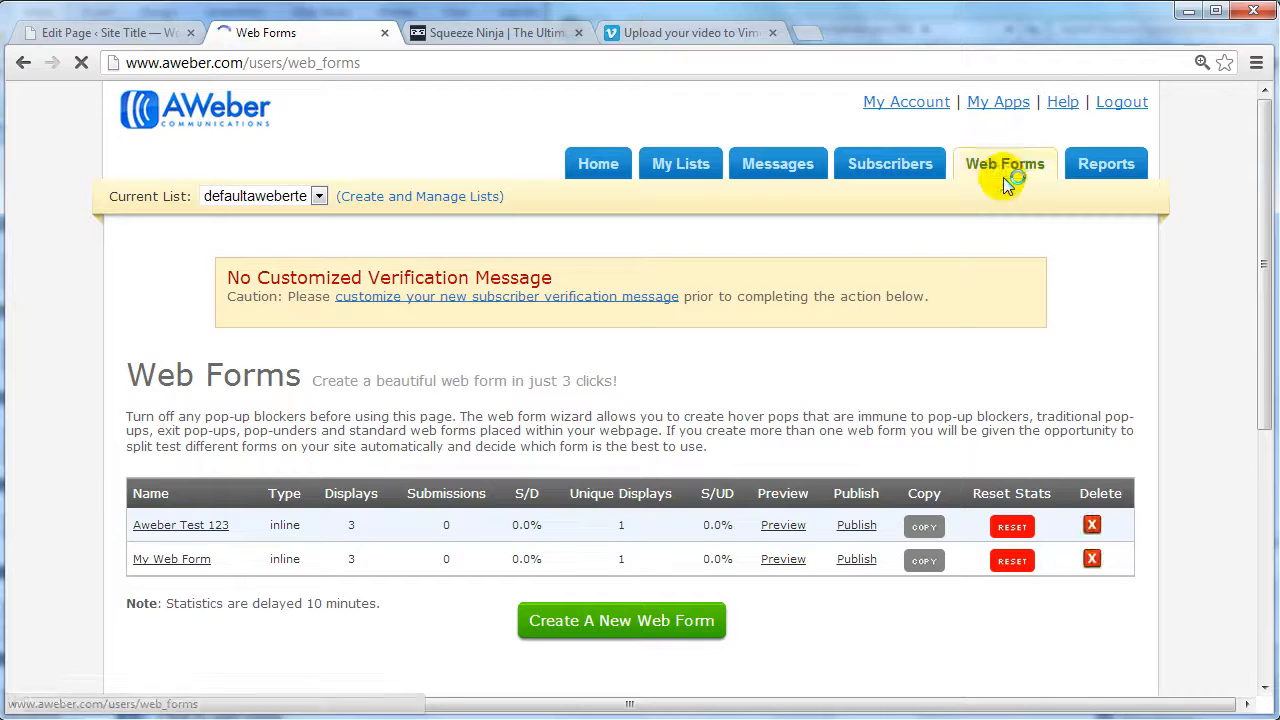
scroll(745, 326, "down", 1)
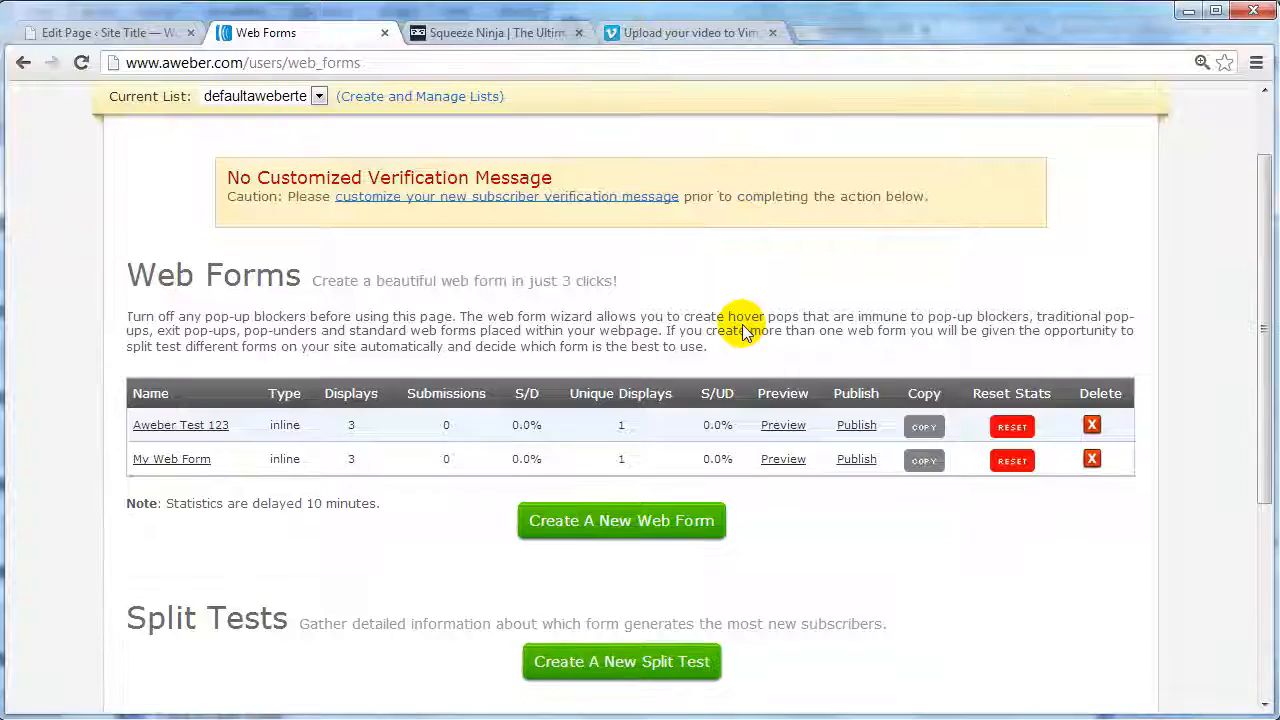
left_click(610, 522)
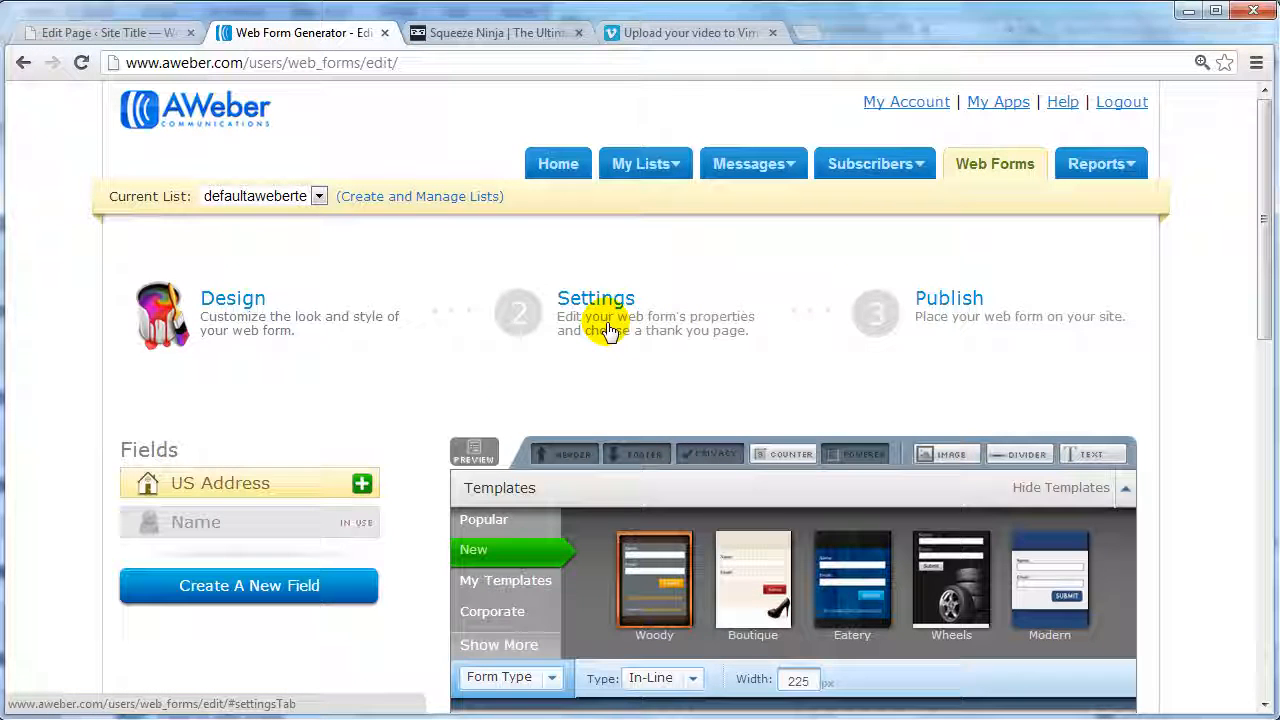
Load the Modern template in blue for the new web form.
scroll(721, 405, "down", 4)
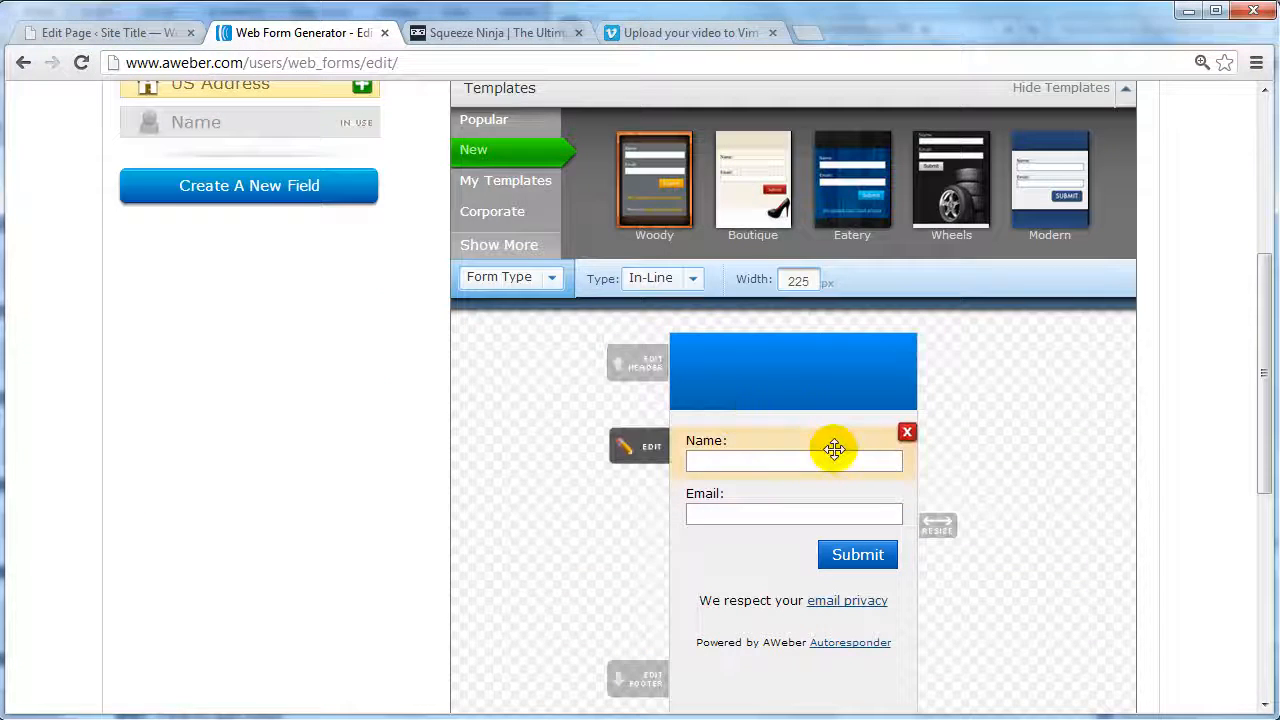
scroll(834, 449, "up", 1)
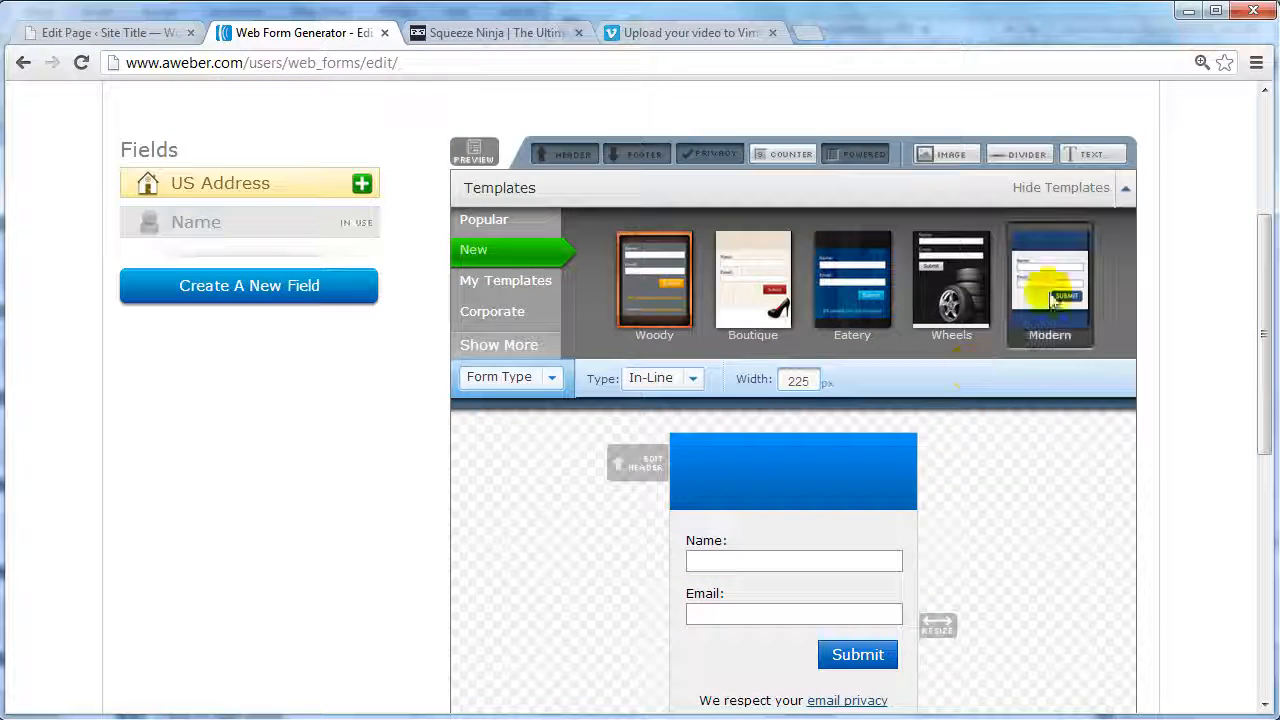
left_click(1048, 285)
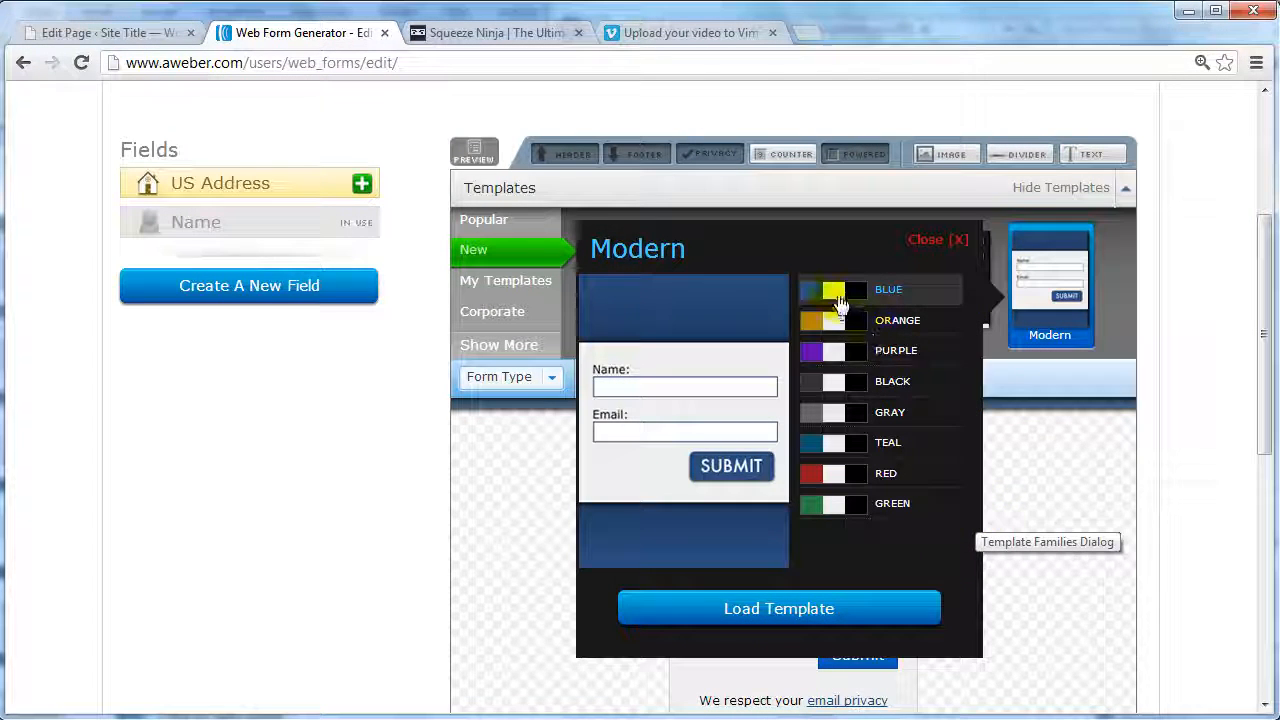
left_click(823, 610)
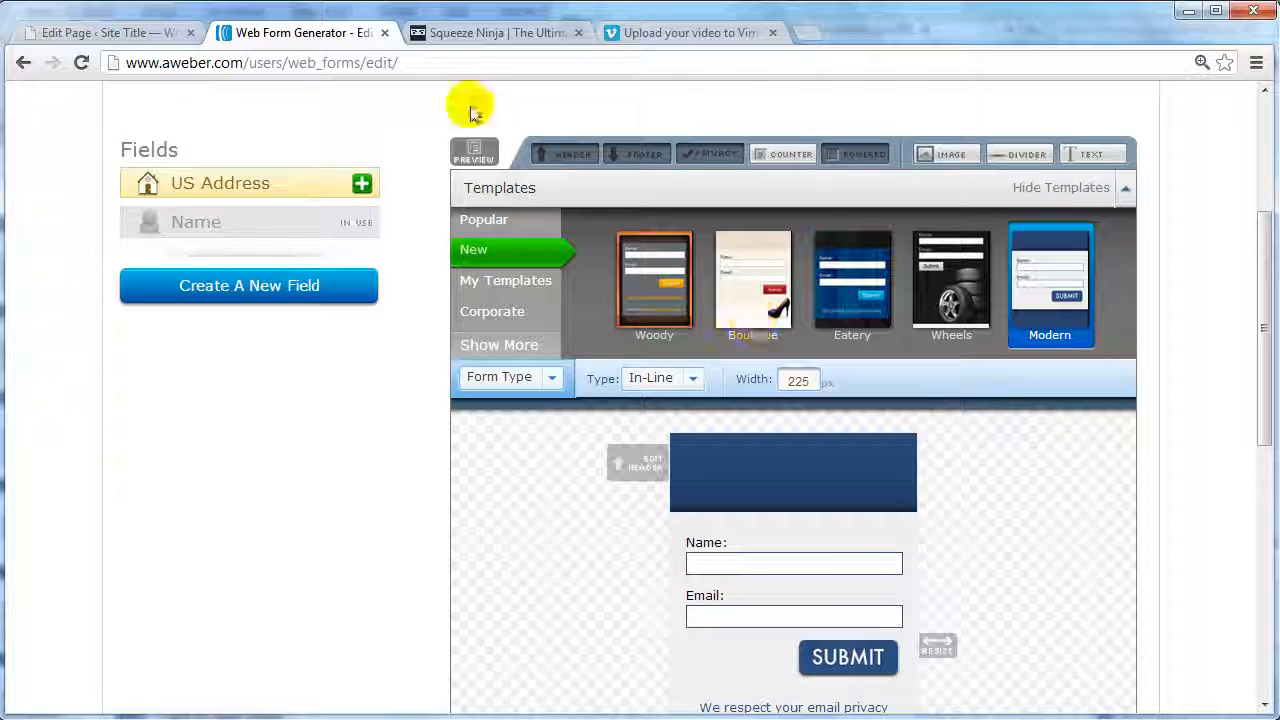
left_click(137, 33)
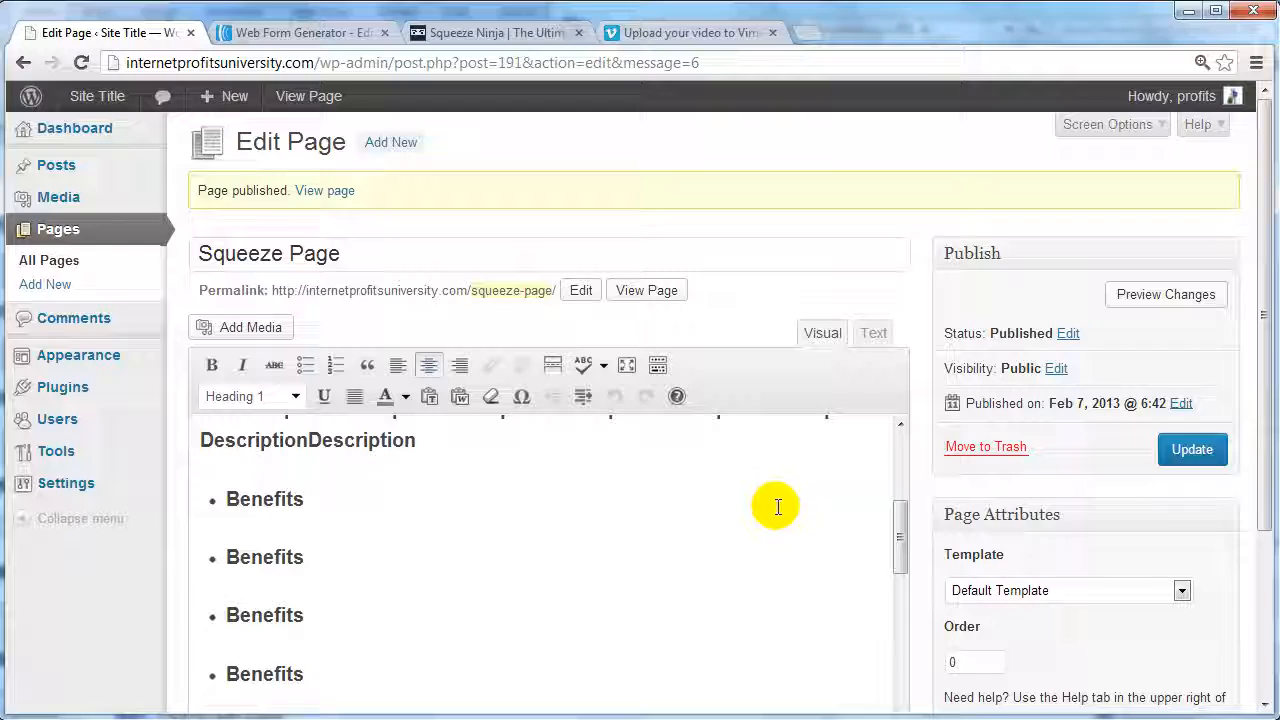
scroll(777, 507, "down", 3)
scroll(766, 506, "up", 5)
scroll(706, 508, "up", 5)
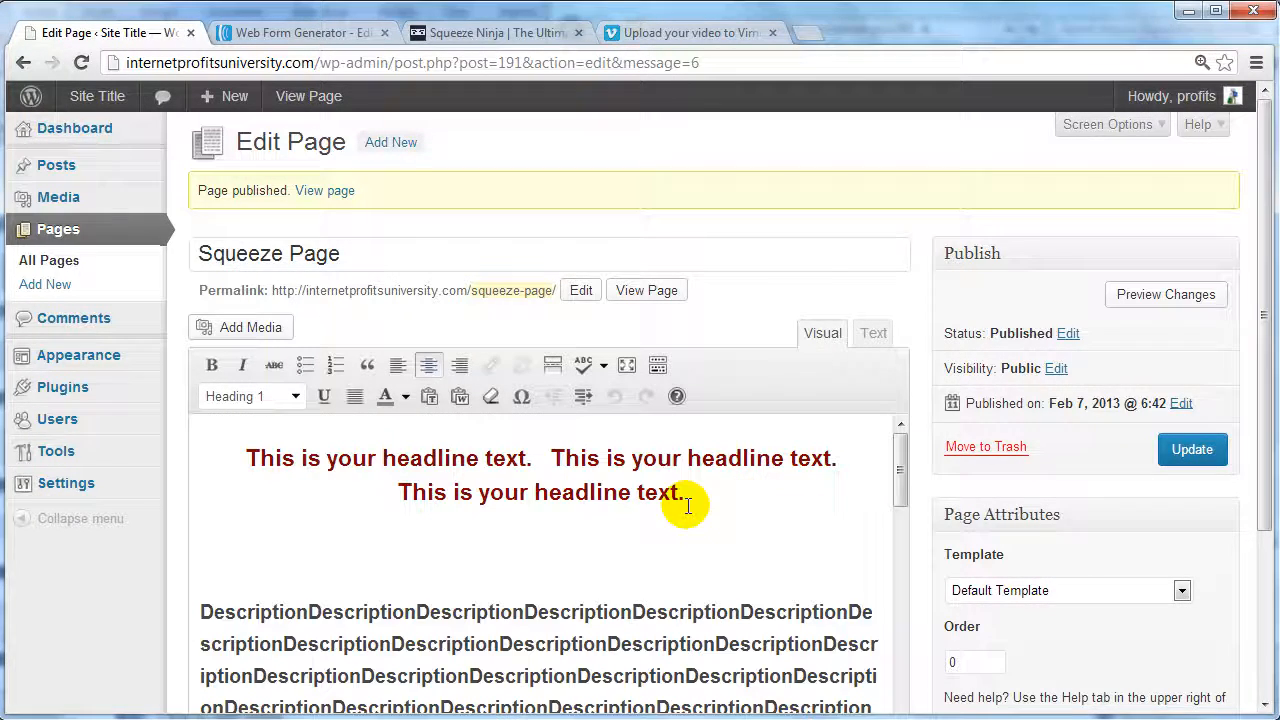
left_click(288, 32)
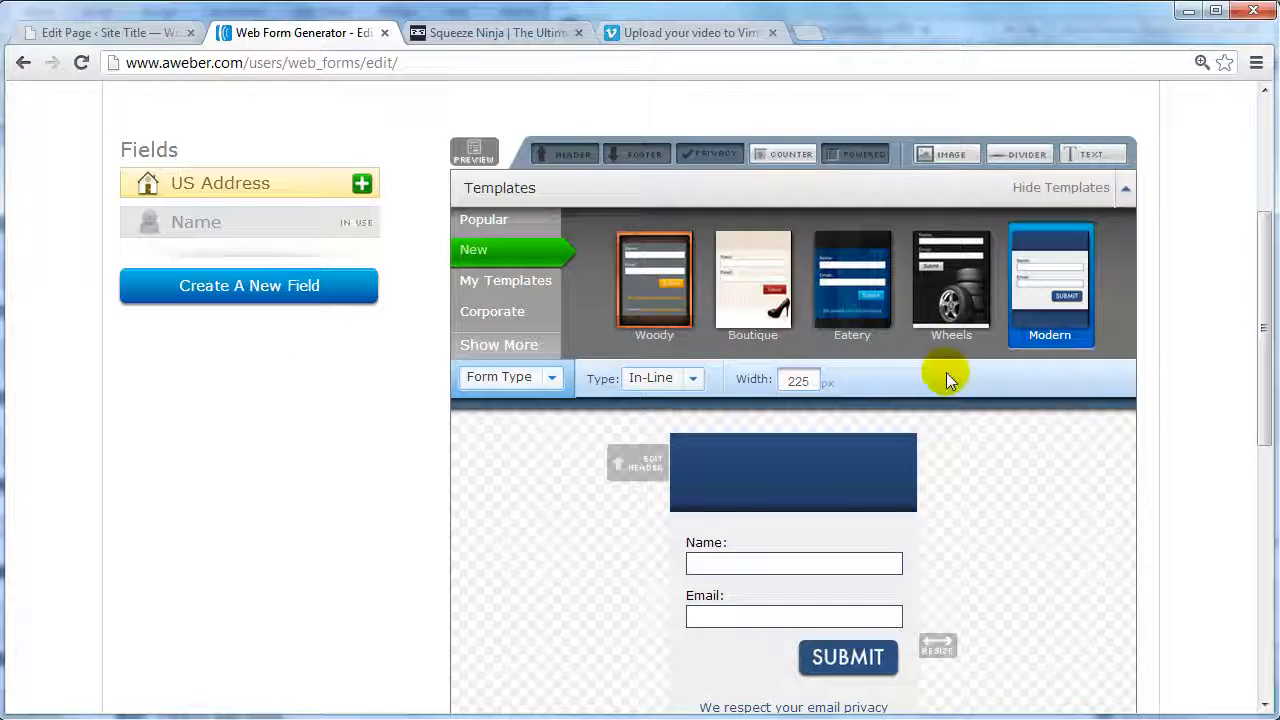
Remove the email privacy line and the "Powered by AWeber" line from the web form.
scroll(945, 375, "down", 3)
scroll(870, 506, "up", 3)
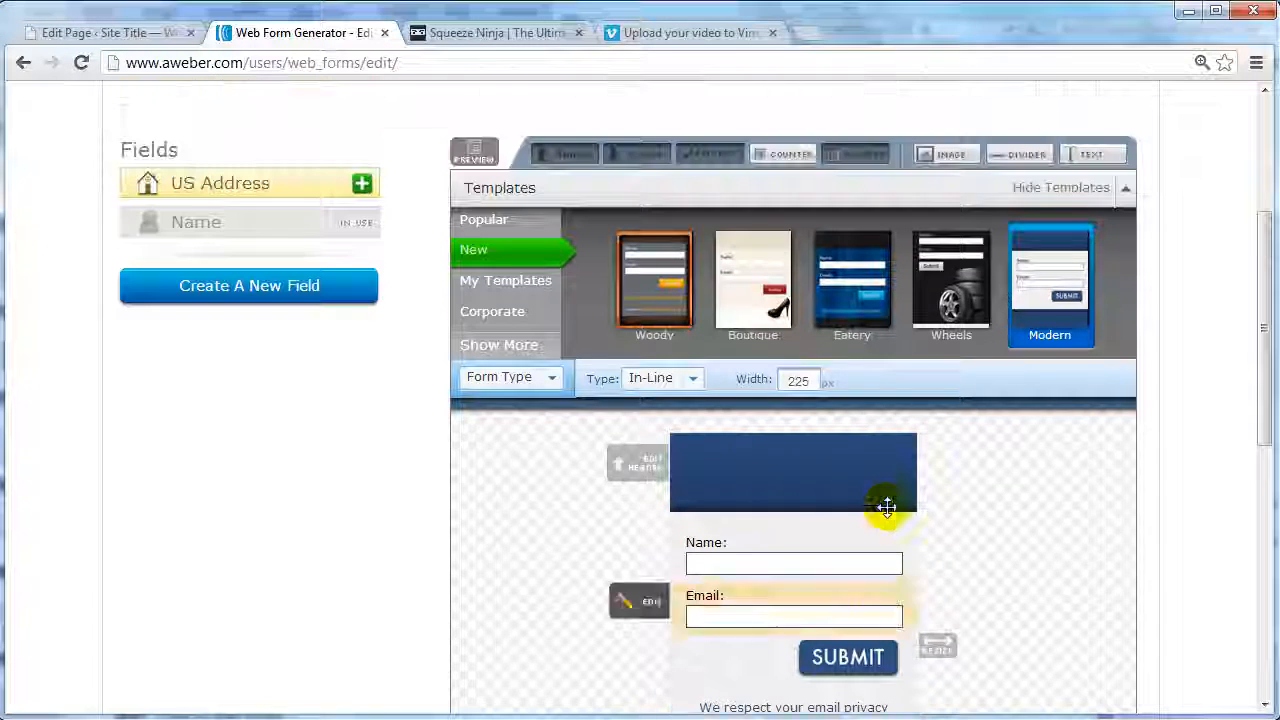
scroll(934, 477, "down", 1)
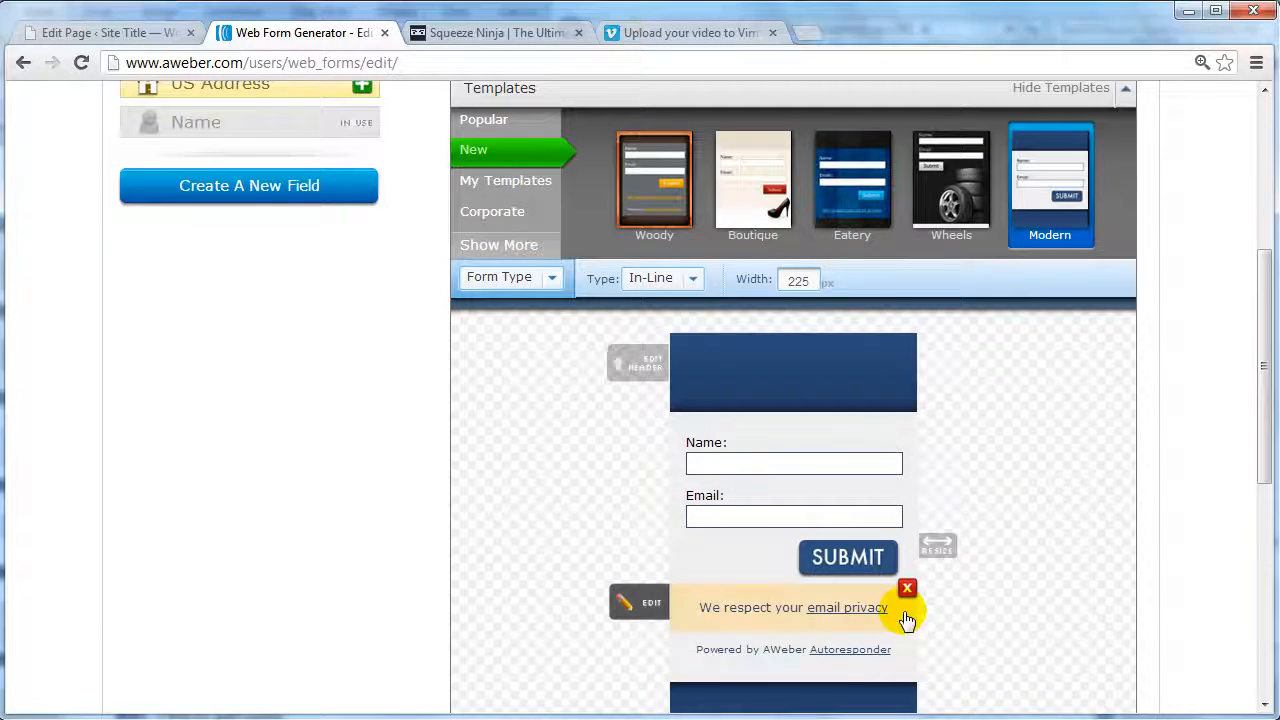
left_click(906, 592)
left_click(907, 590)
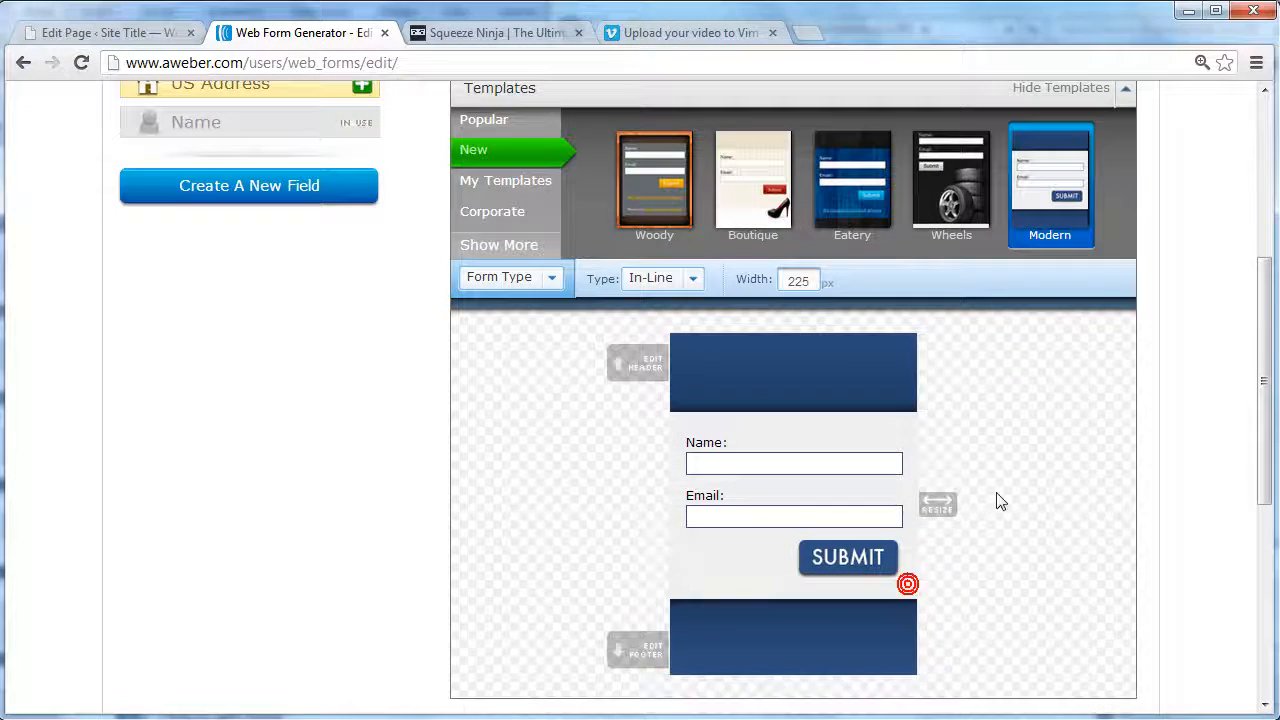
Go on to the web form's Settings step and review its basic settings, keeping the defaults.
scroll(838, 378, "up", 1)
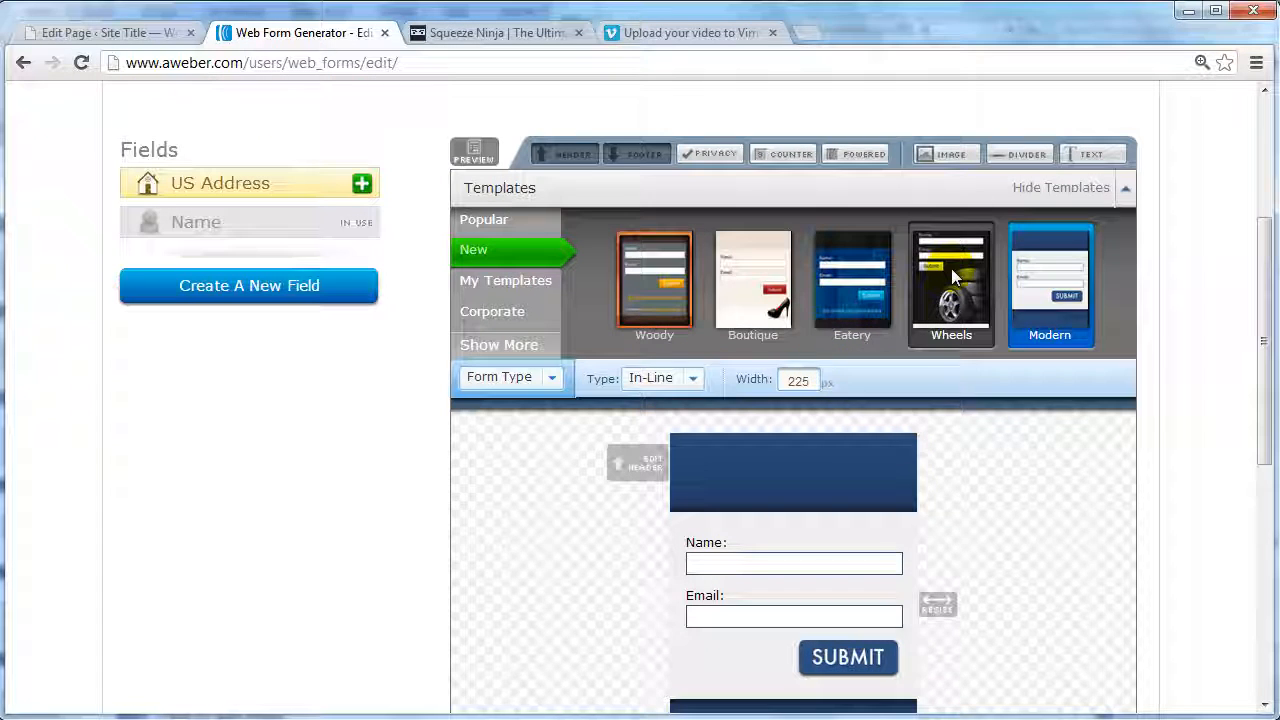
scroll(981, 504, "down", 4)
scroll(990, 508, "up", 1)
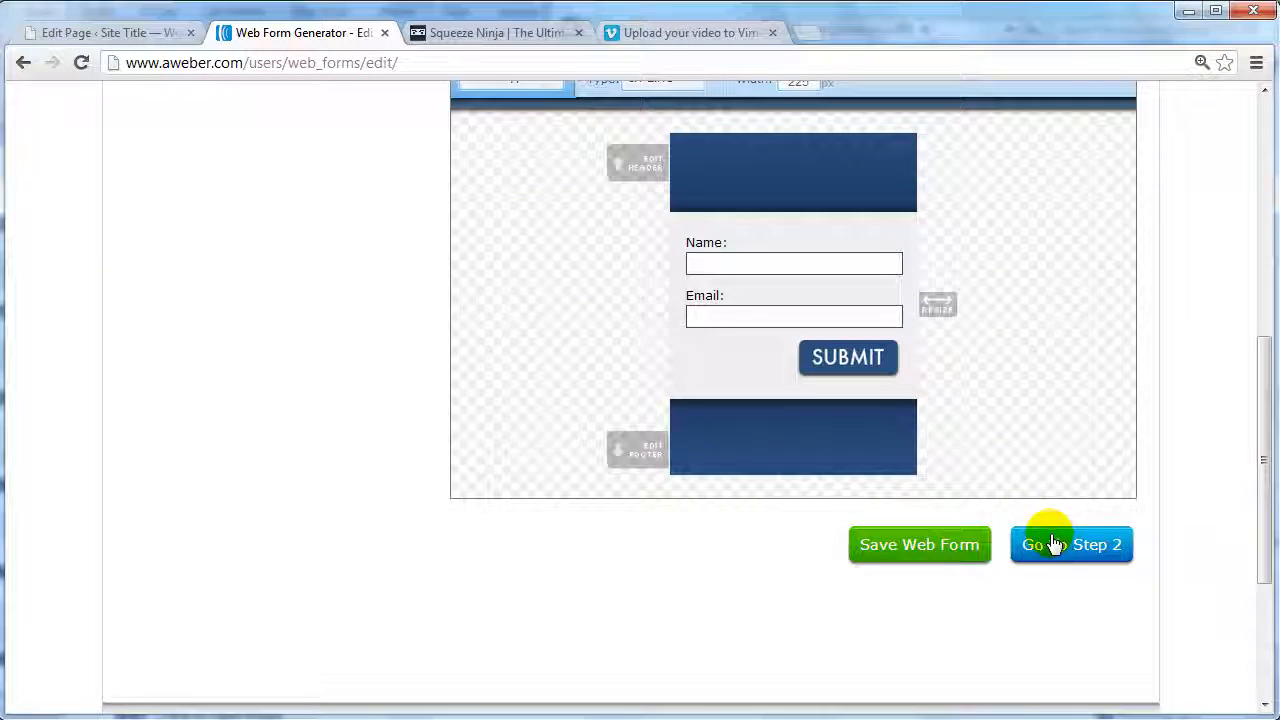
left_click(1050, 540)
scroll(760, 505, "down", 2)
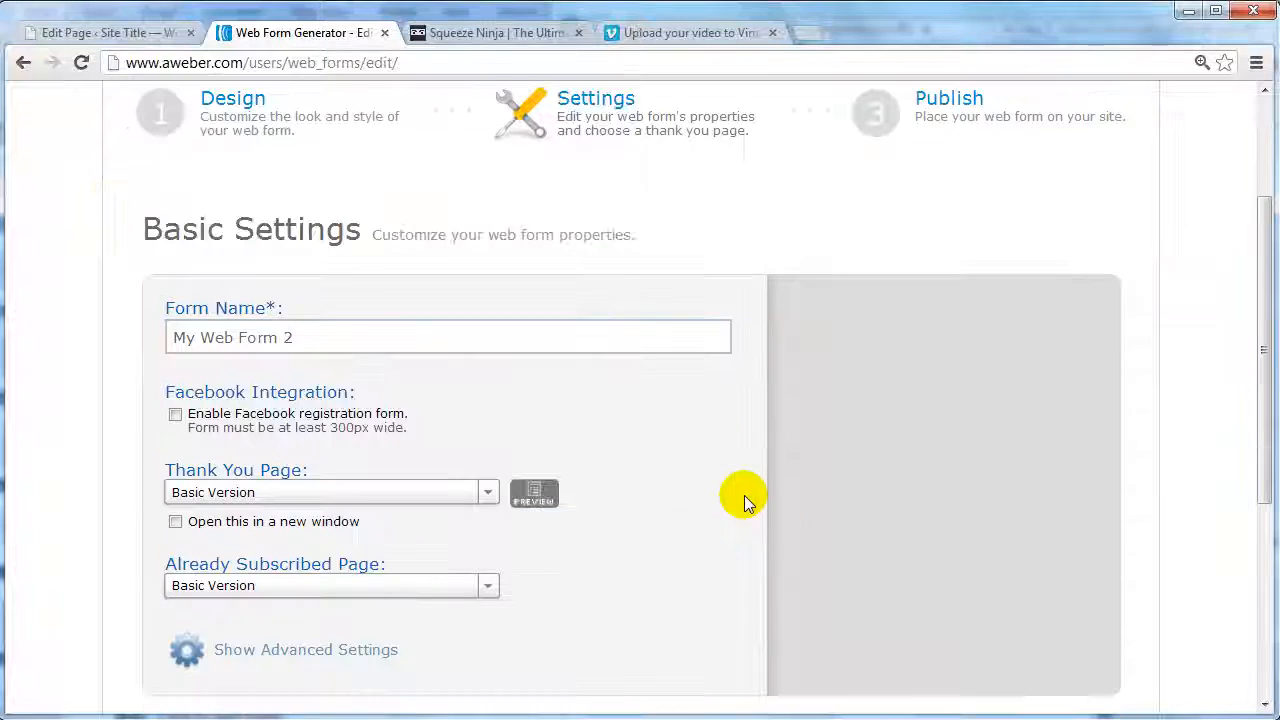
scroll(720, 495, "down", 1)
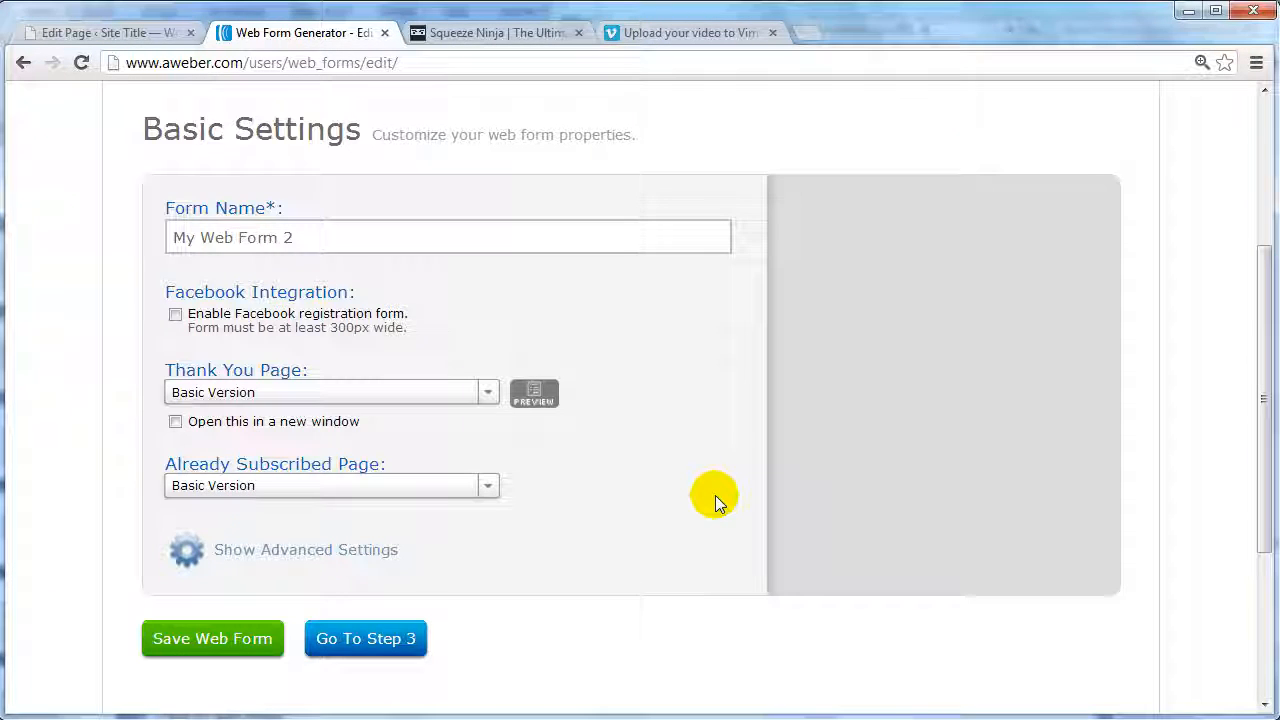
scroll(650, 500, "up", 2)
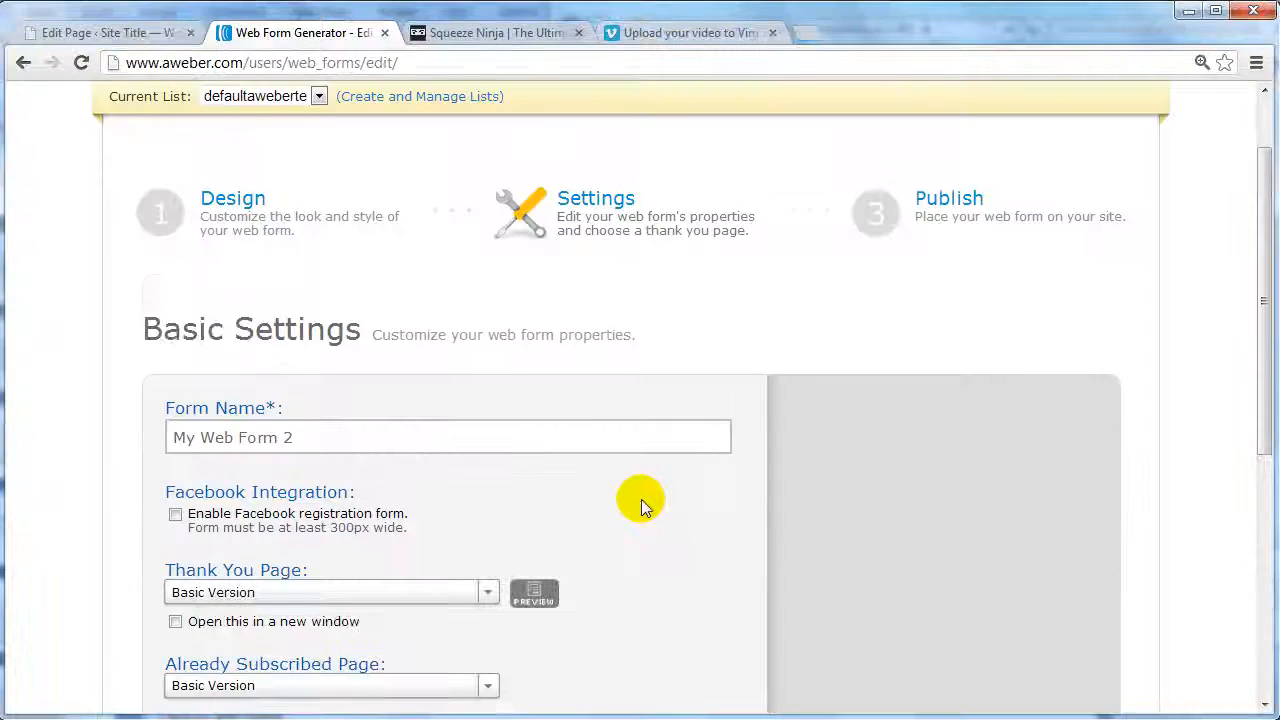
scroll(420, 490, "down", 2)
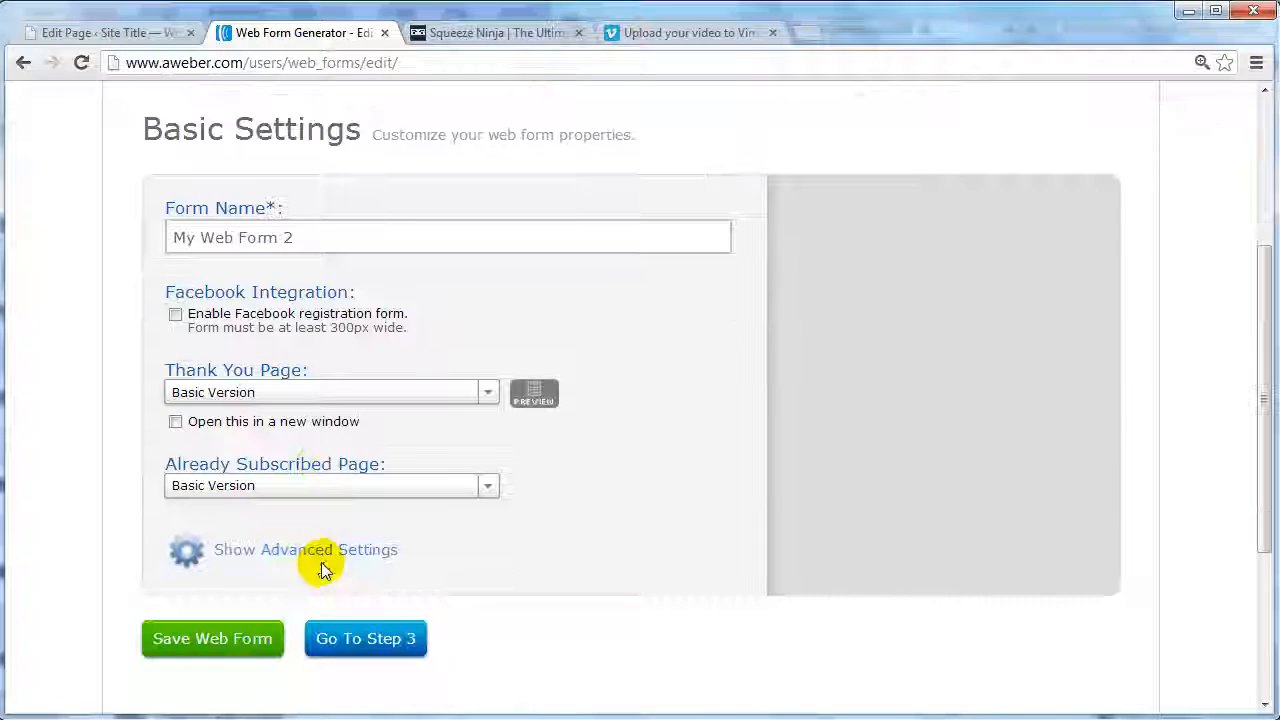
Save the web form for publishing and choose the "I Will Install My Form" option.
left_click(318, 646)
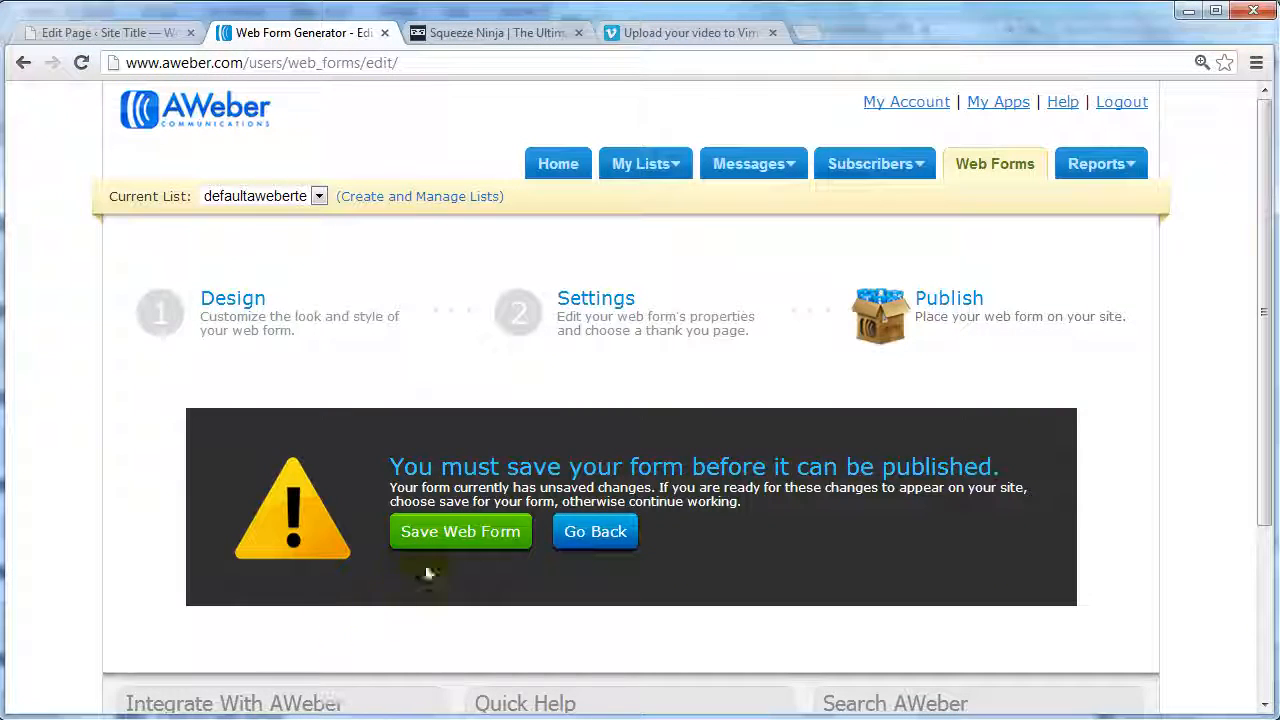
left_click(460, 539)
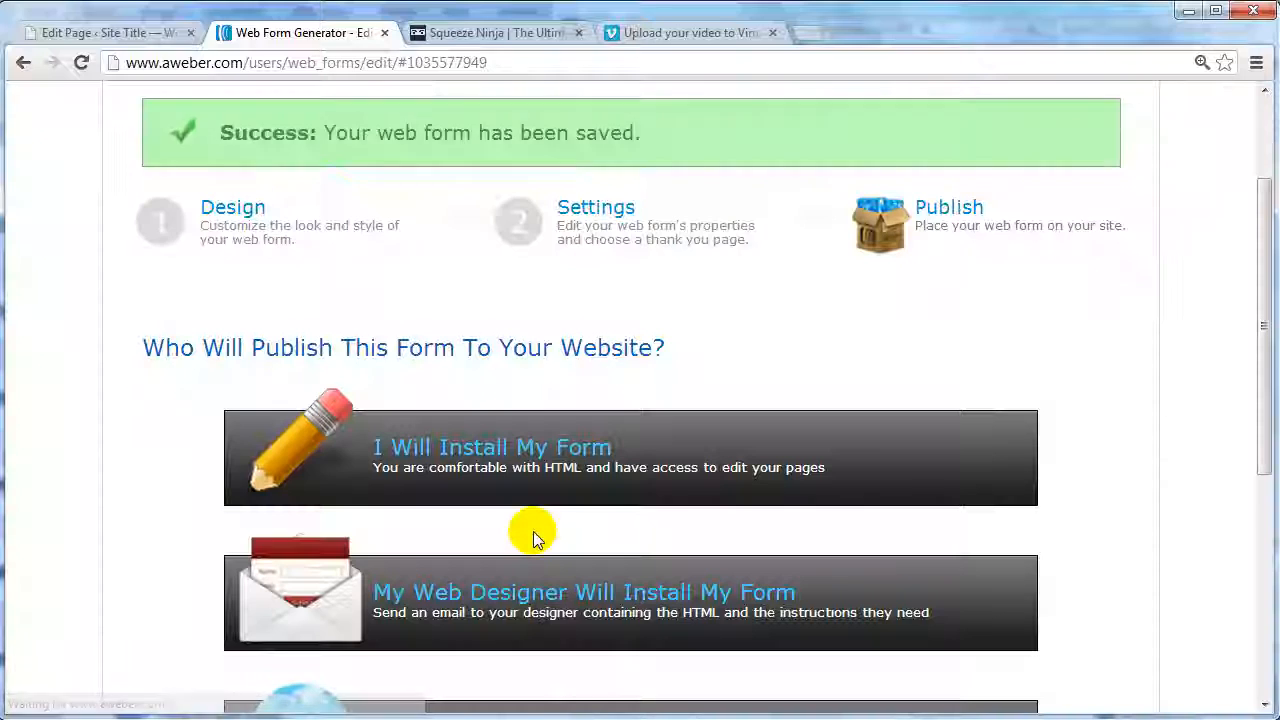
left_click(612, 457)
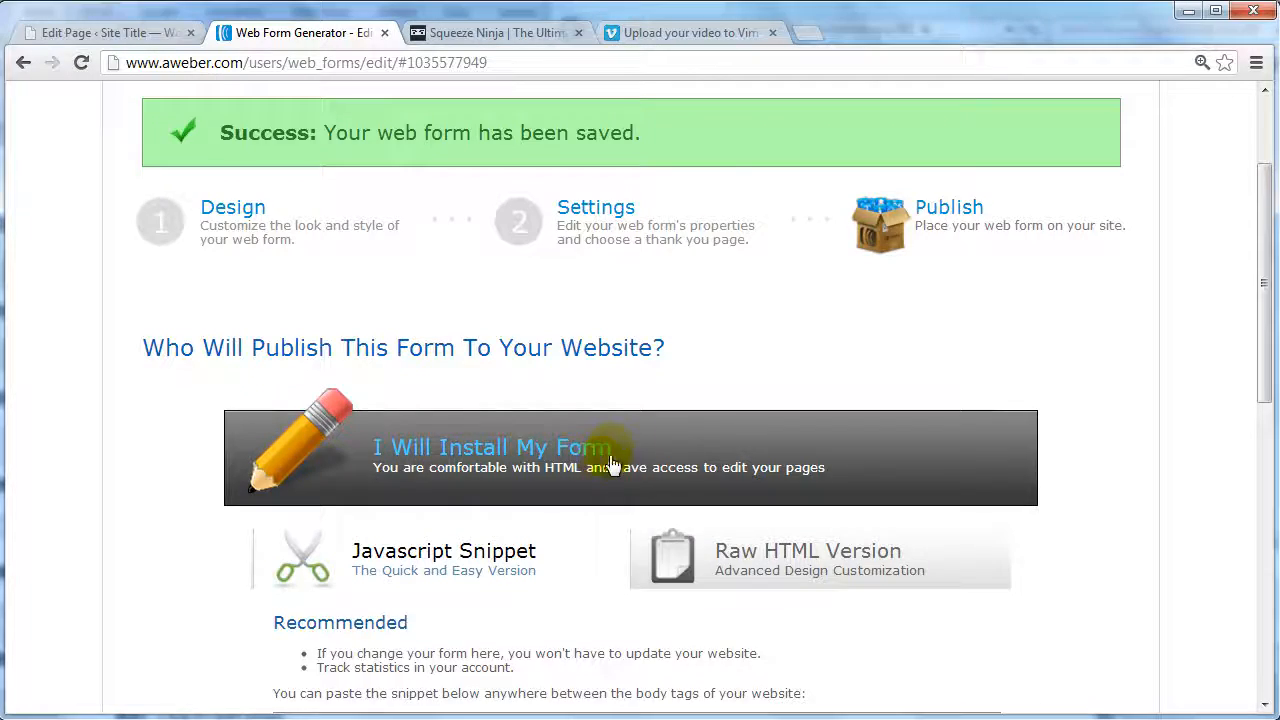
Show the Raw HTML version of the web form and copy its entire code.
scroll(620, 440, "down", 3)
scroll(790, 270, "down", 1)
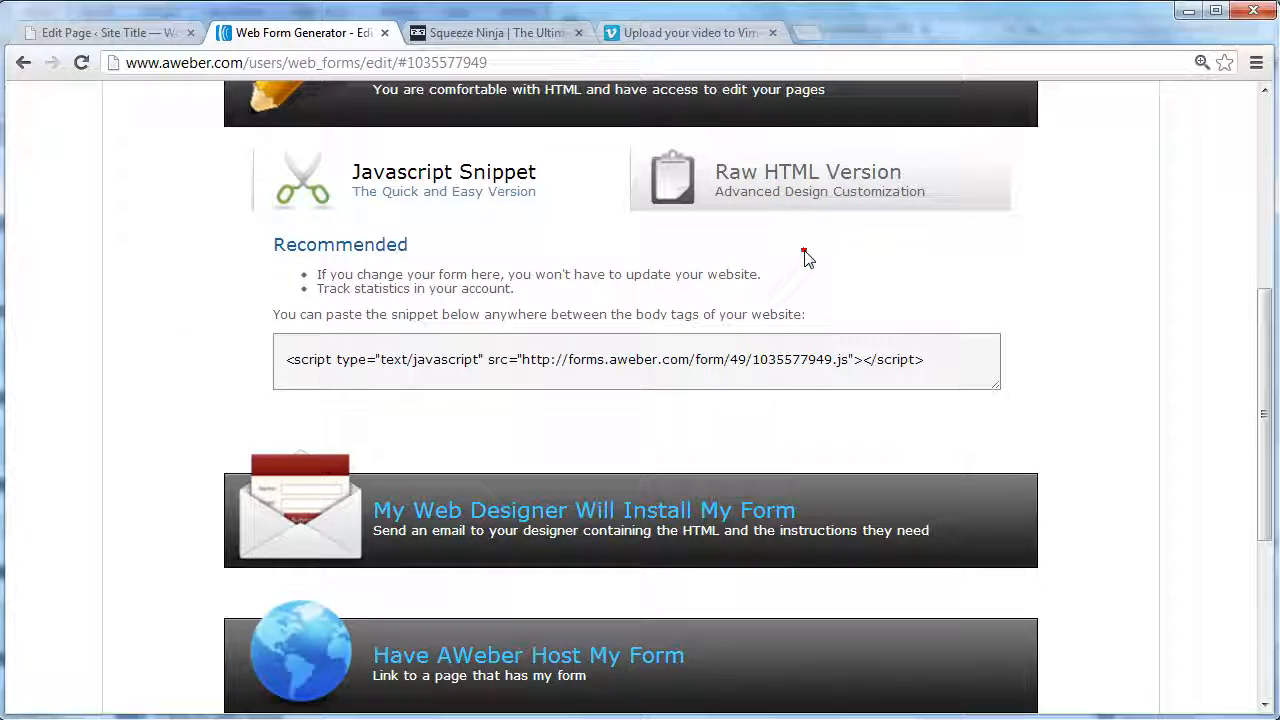
left_click(822, 193)
left_click(470, 349)
left_click(471, 349)
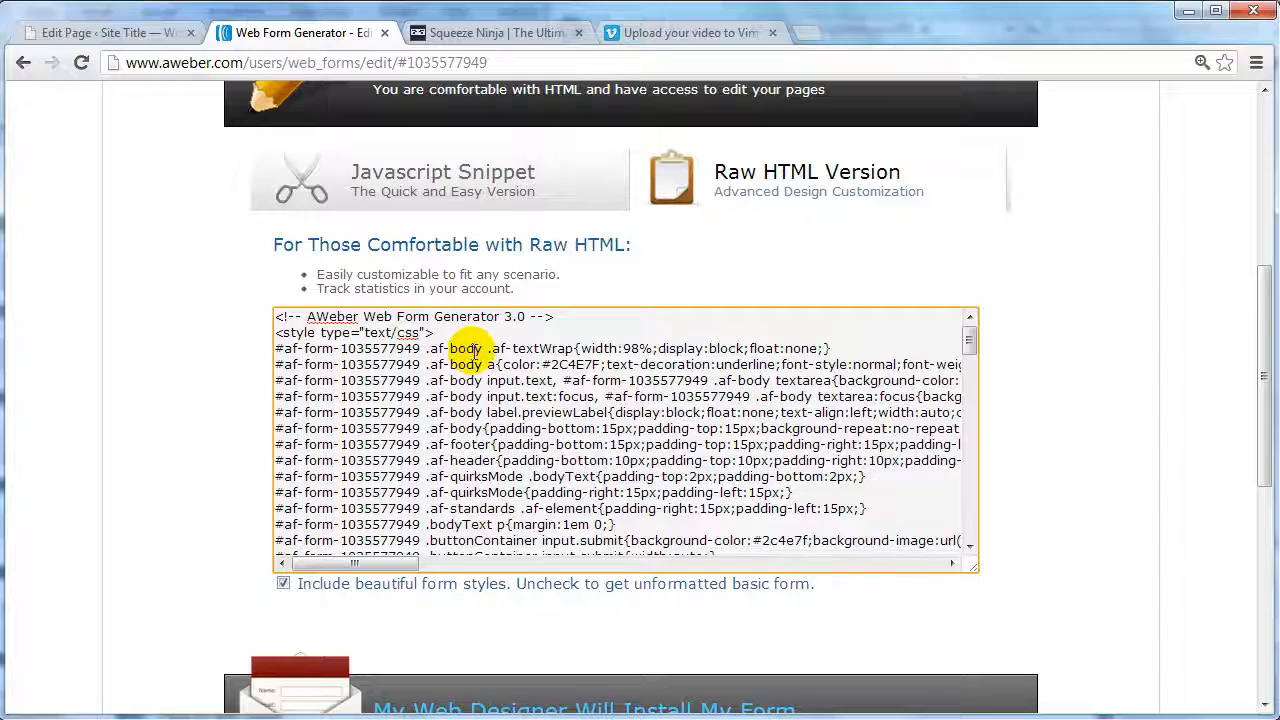
key("ctrl+a")
right_click(489, 343)
left_click(519, 436)
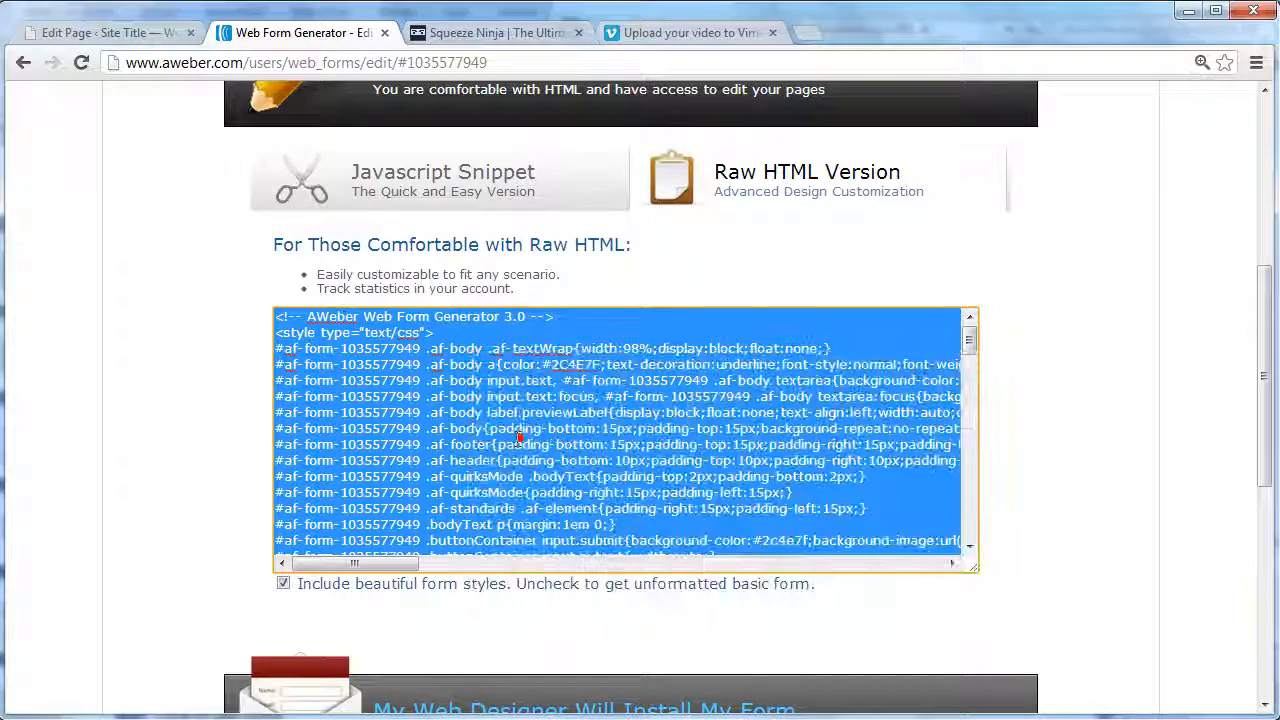
Switch to WordPress, open the published Squeeze Page in a new browser tab and examine its layout.
left_click(108, 33)
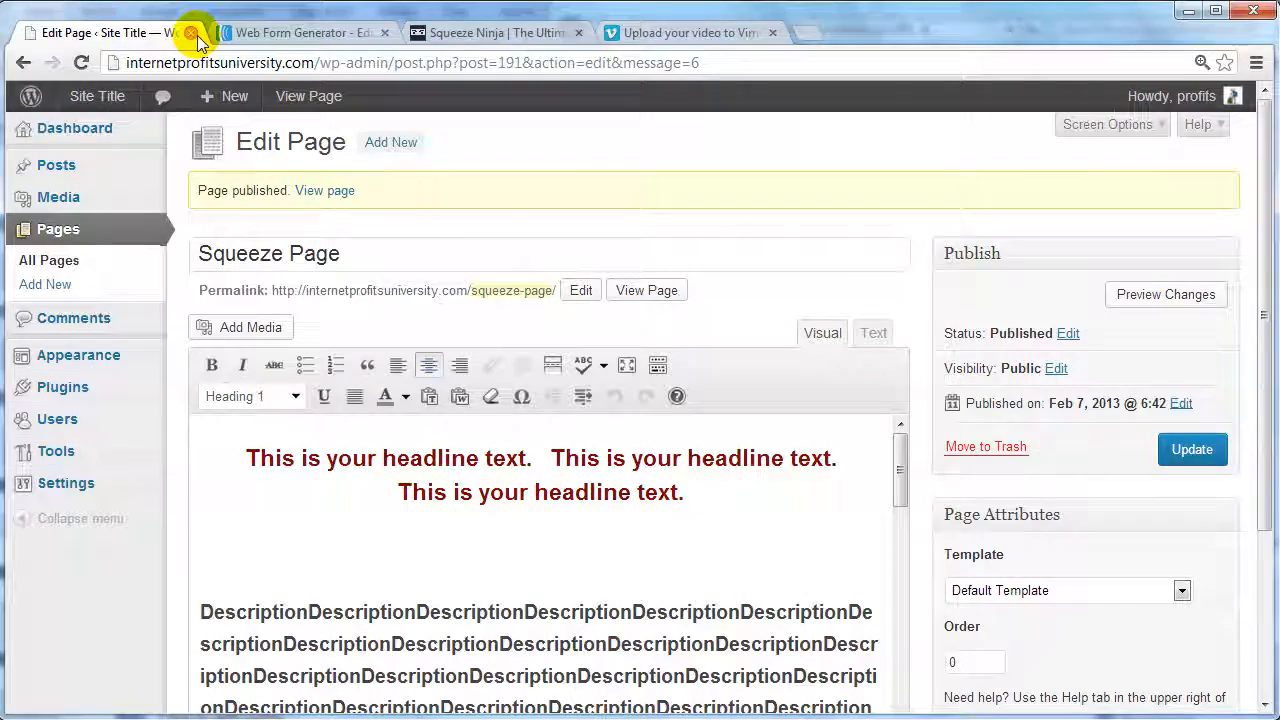
middle_click(330, 192)
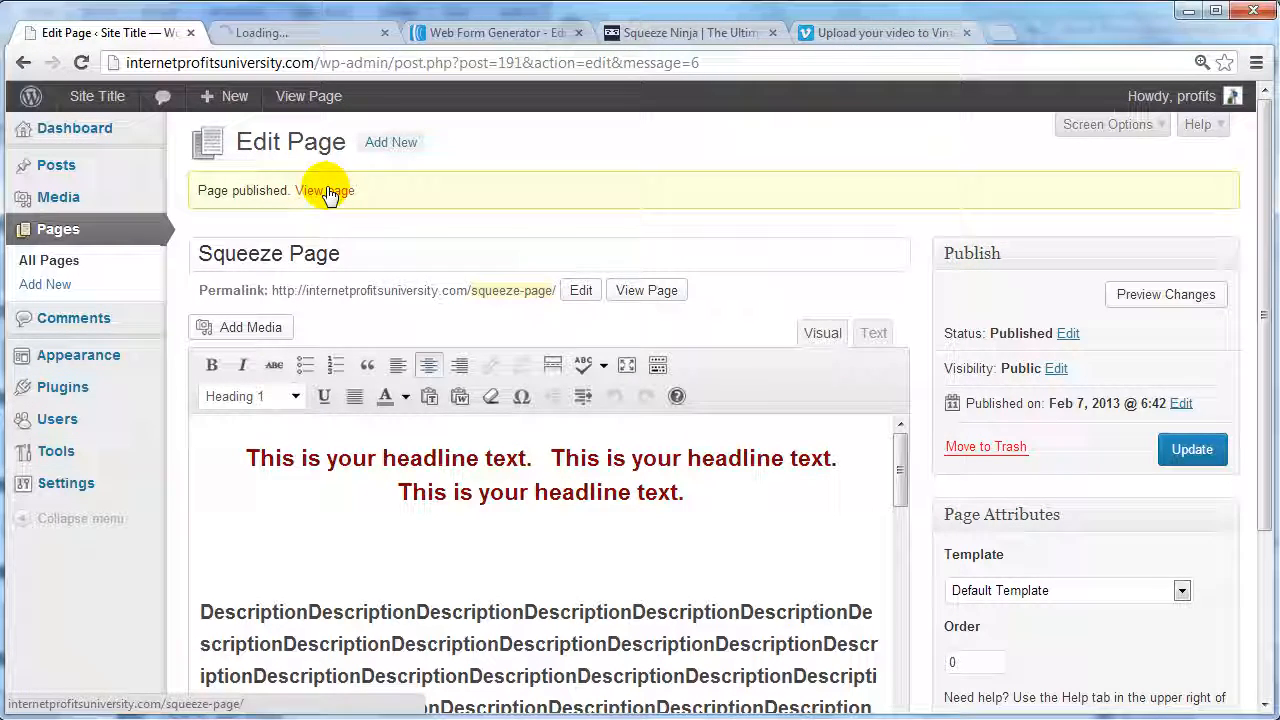
left_click(319, 35)
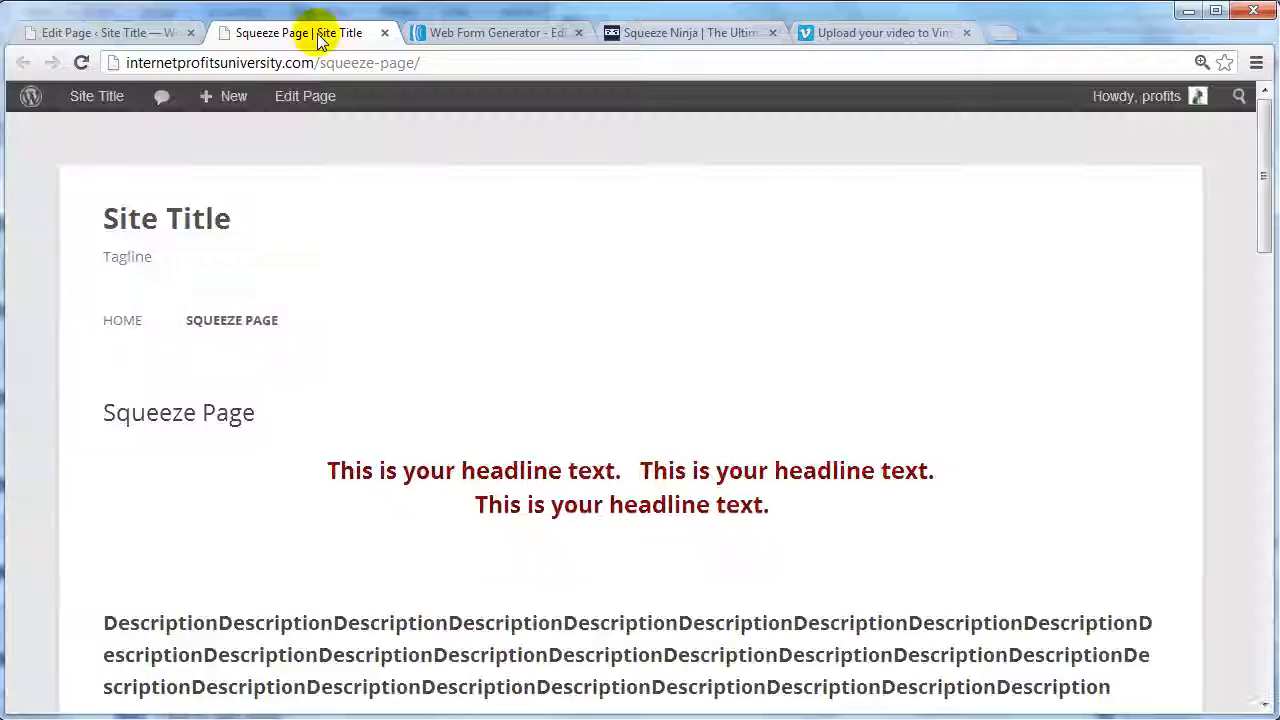
scroll(714, 416, "down", 3)
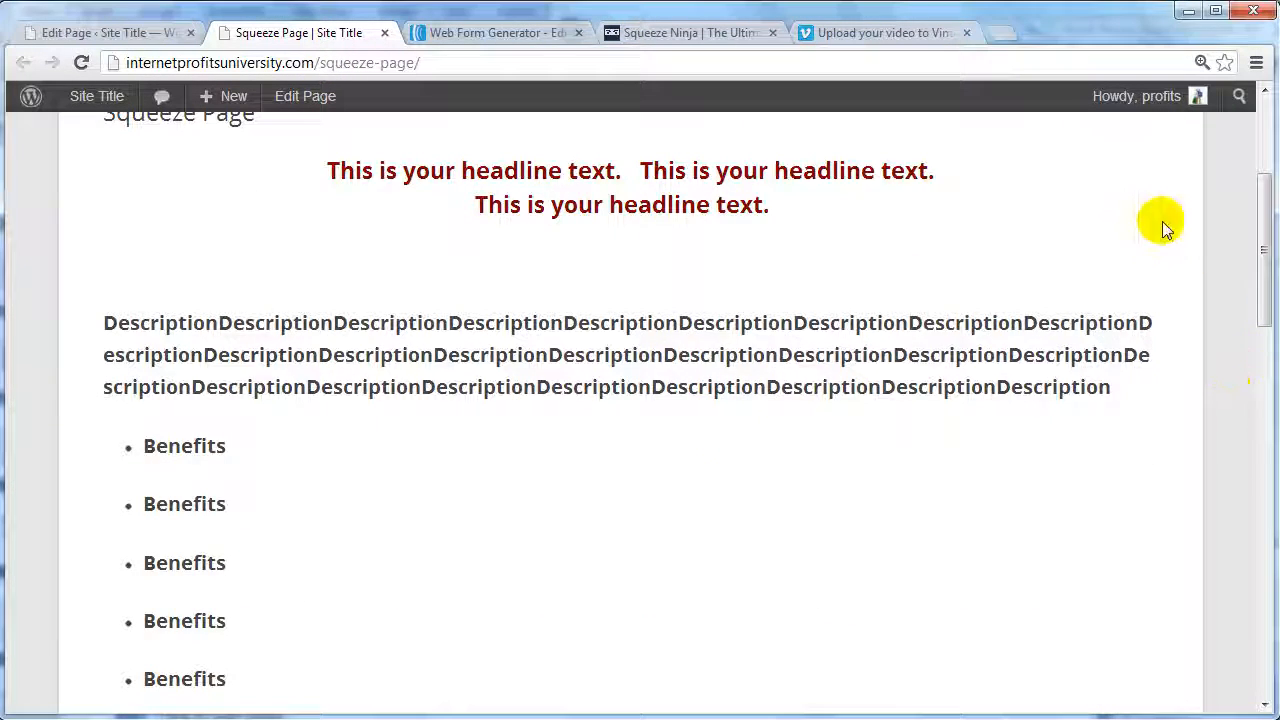
scroll(1155, 215, "up", 1)
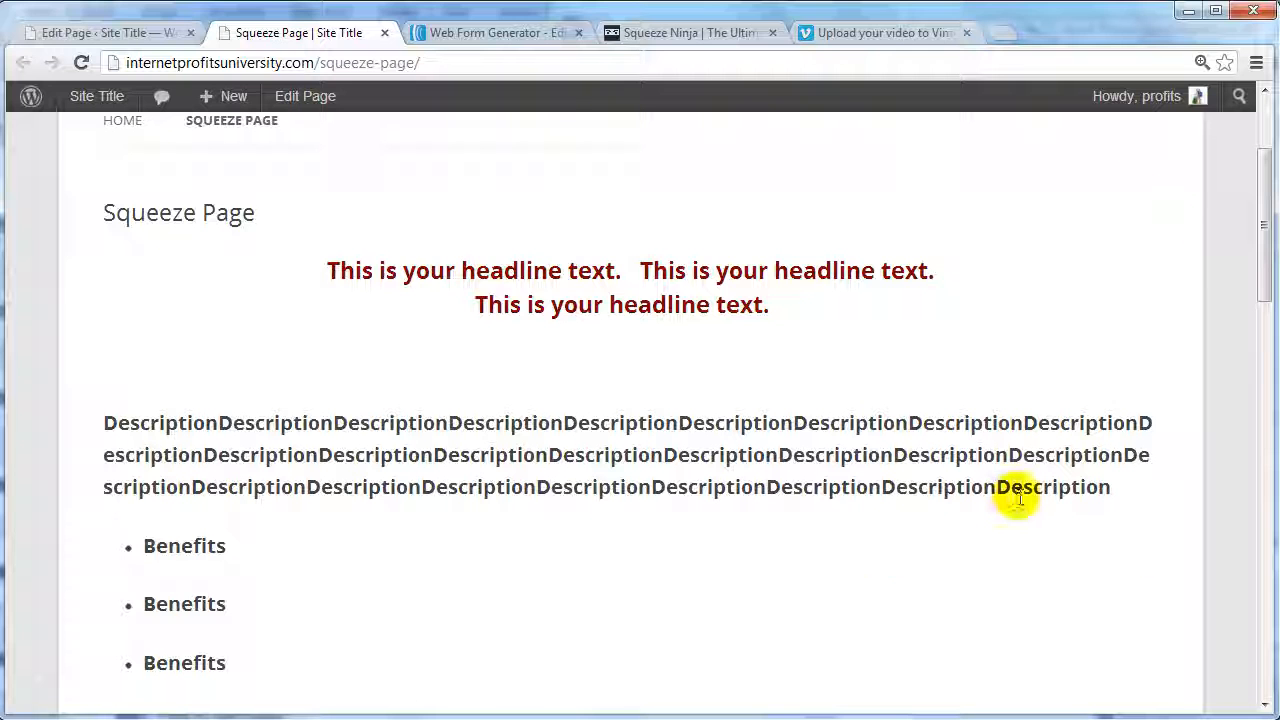
Return to the page editor and open the site's Widgets settings in a new browser tab.
left_click(88, 32)
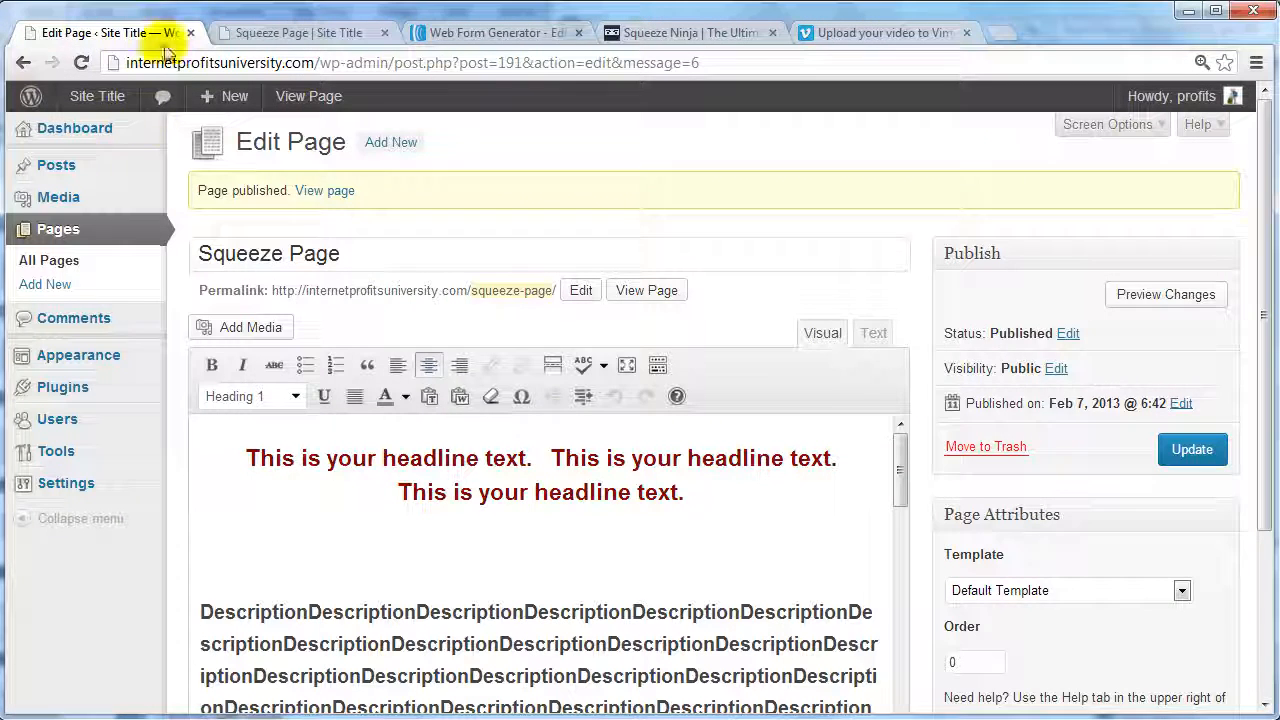
mouse_move(80, 357)
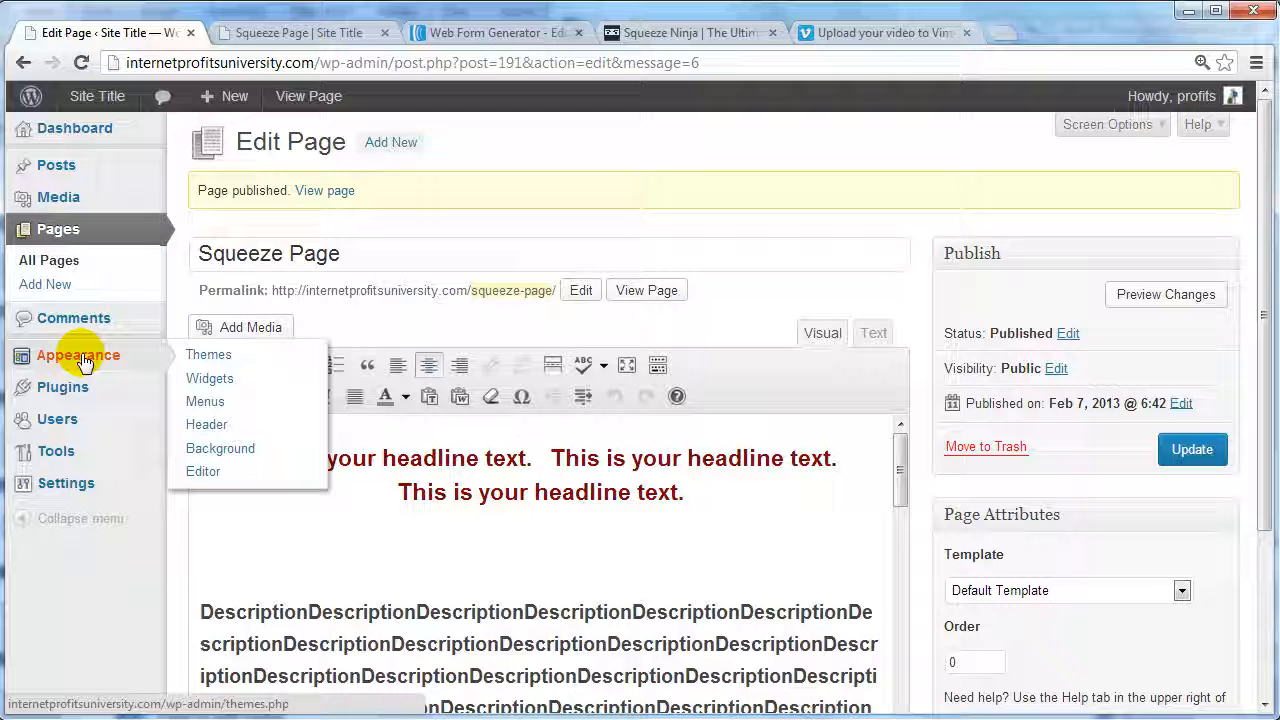
middle_click(210, 380)
left_click(420, 30)
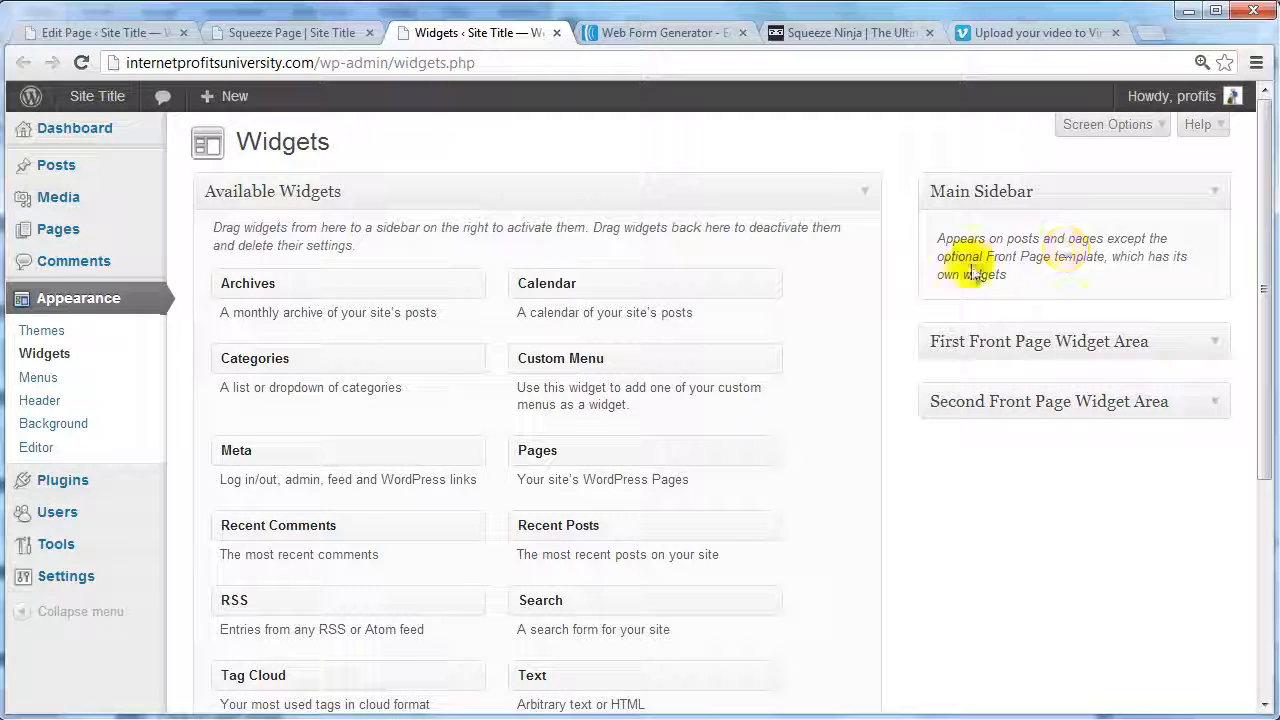
scroll(911, 280, "down", 2)
scroll(909, 276, "up", 2)
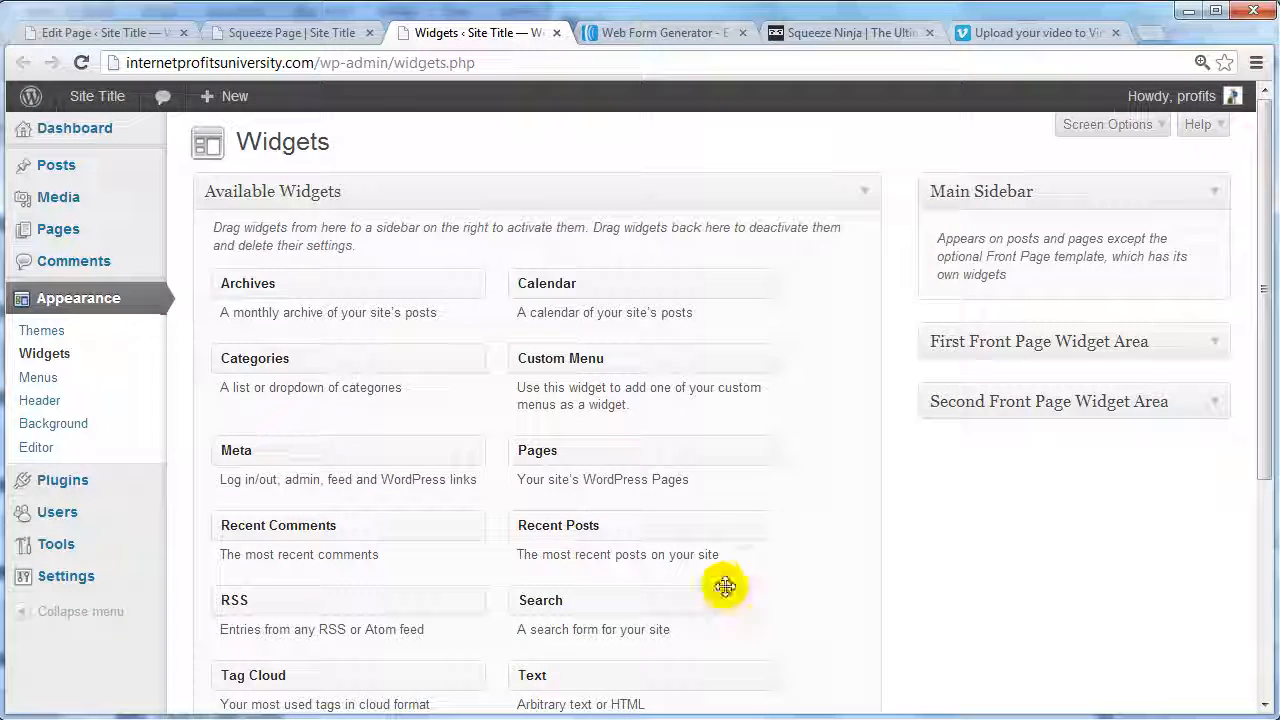
Add a Text widget to the Main Sidebar, paste the copied AWeber form code into it and save it.
left_click_drag(607, 670, 1021, 262)
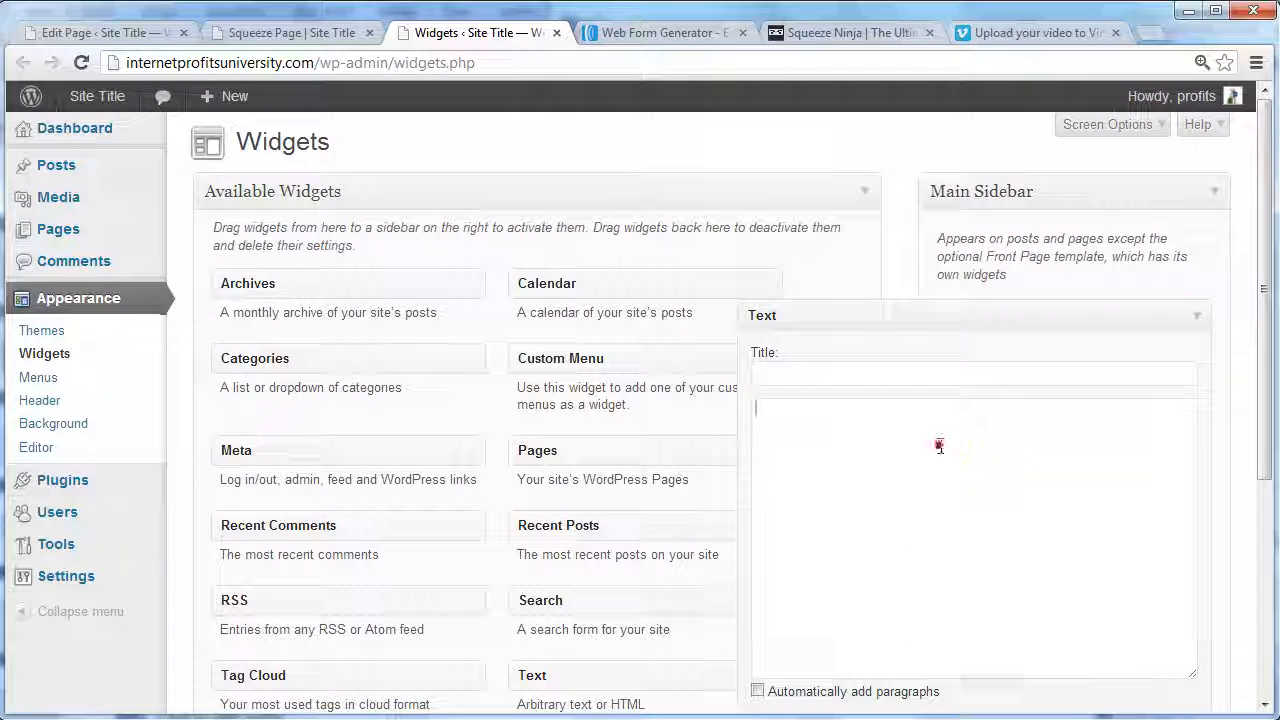
key("ctrl+v")
scroll(943, 366, "down", 2)
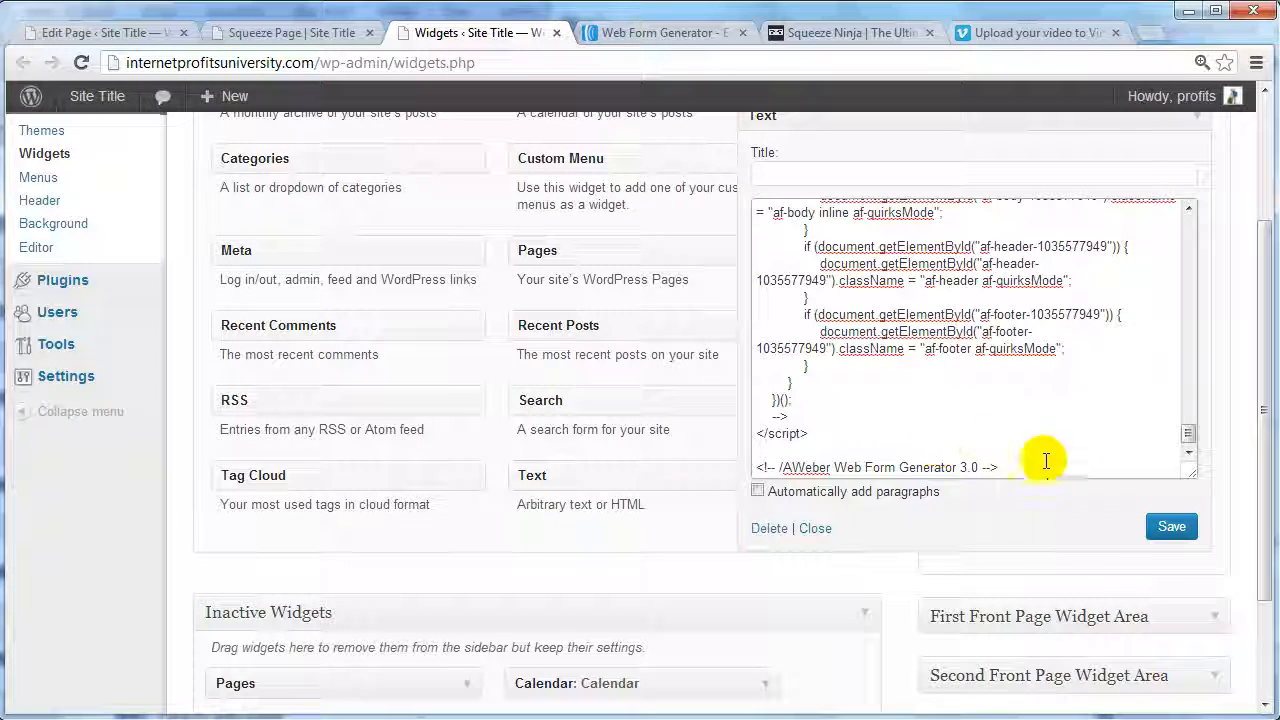
left_click(1172, 530)
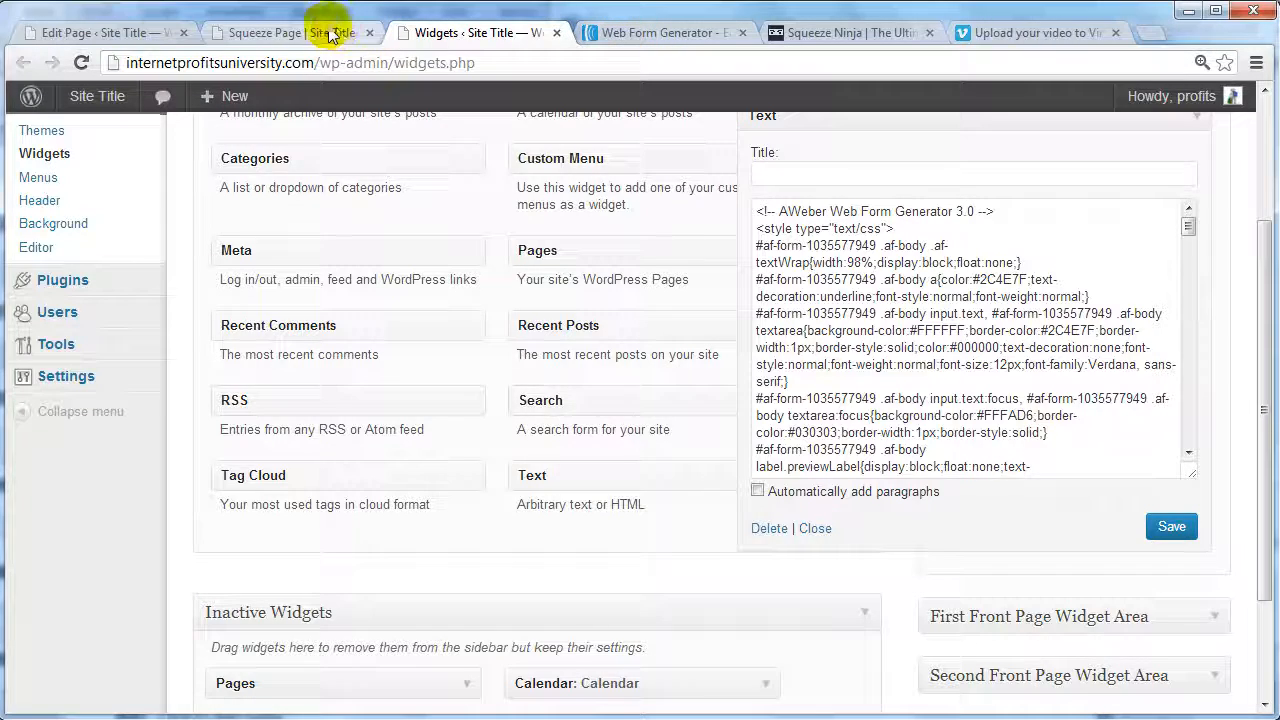
Reload the published Squeeze Page and check how the opt-in form sits beside the headline, description and benefits.
left_click(300, 32)
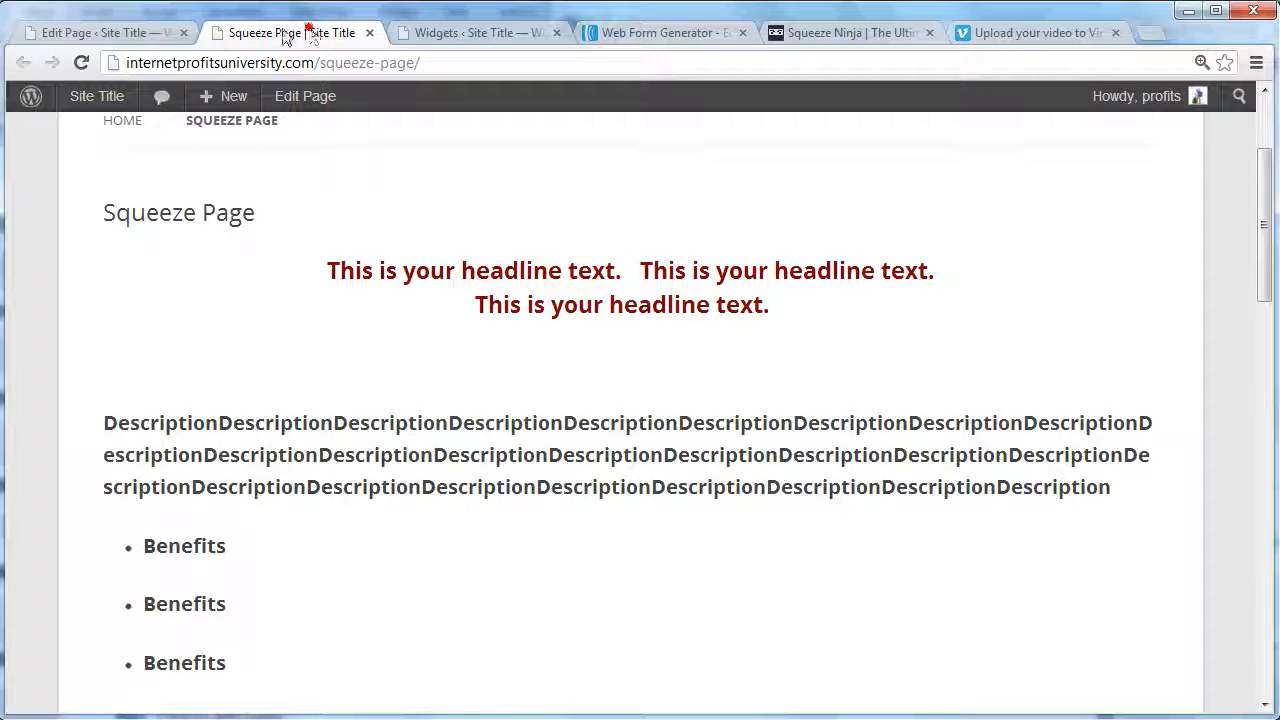
left_click(82, 64)
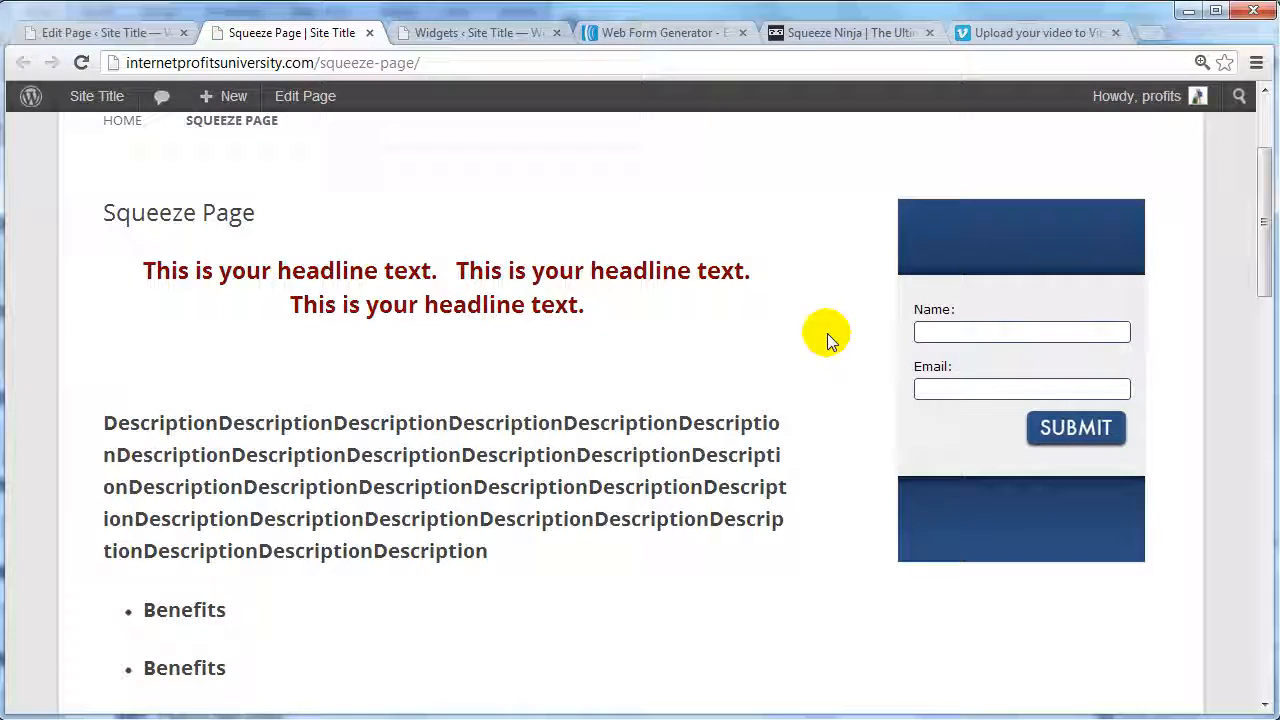
scroll(827, 340, "up", 2)
scroll(827, 340, "down", 4)
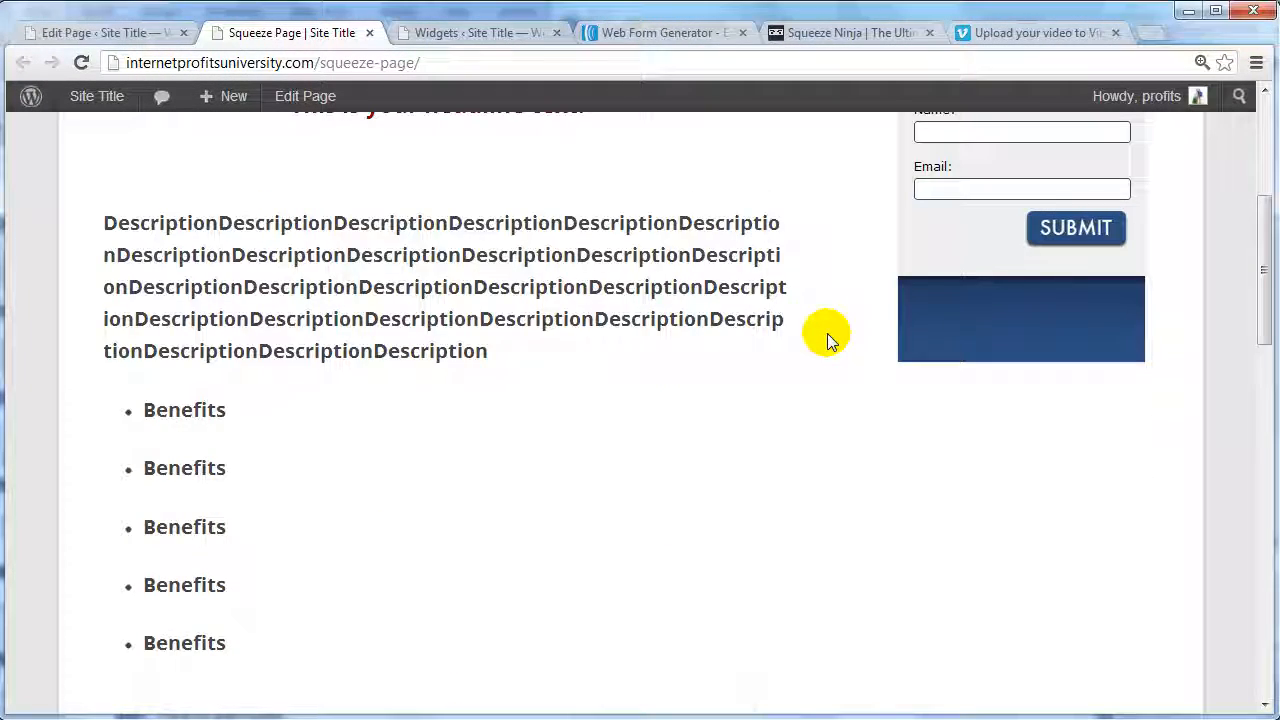
scroll(827, 340, "down", 4)
scroll(826, 337, "up", 7)
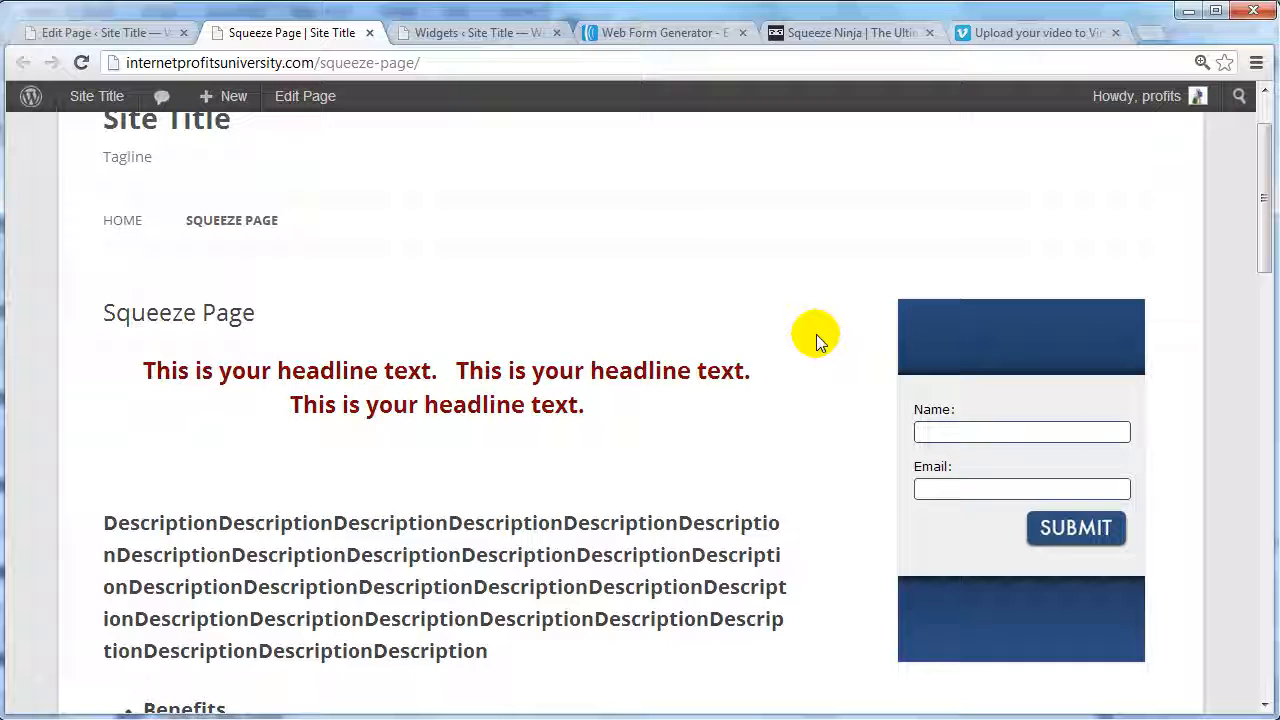
scroll(803, 334, "up", 1)
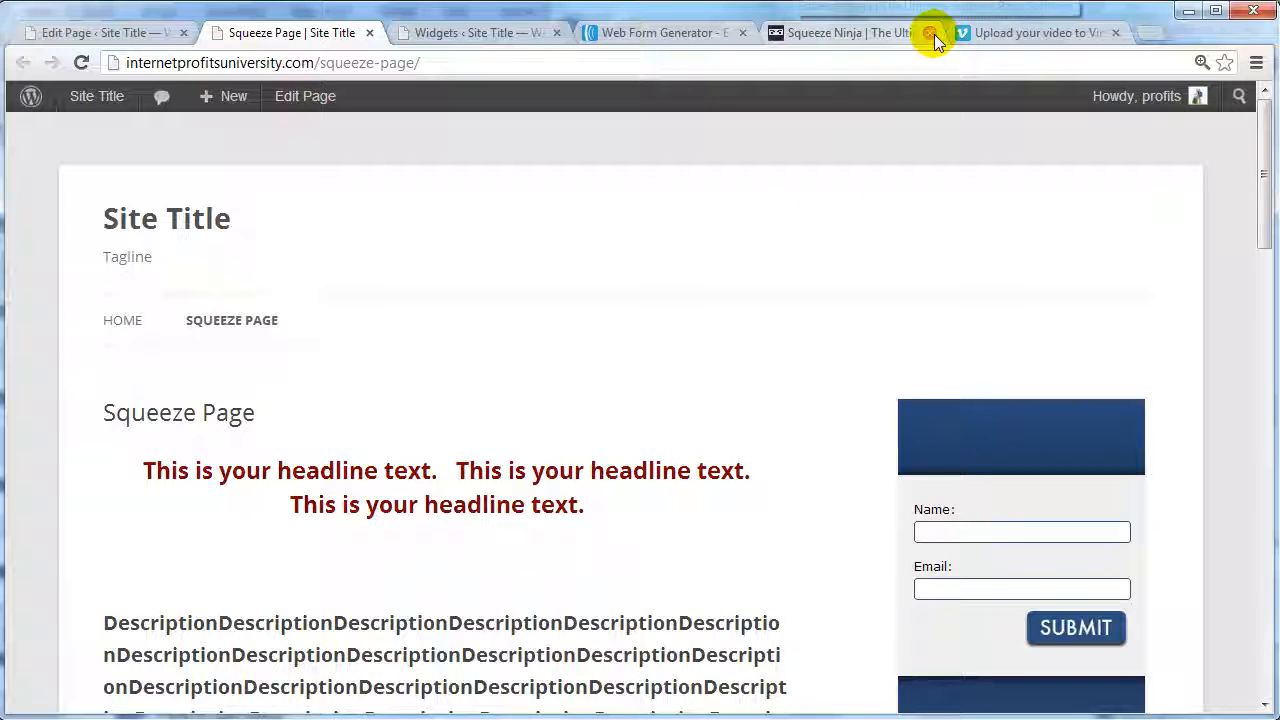
Switch to the Squeeze Ninja website and look over its sales page and feature overview.
left_click(870, 36)
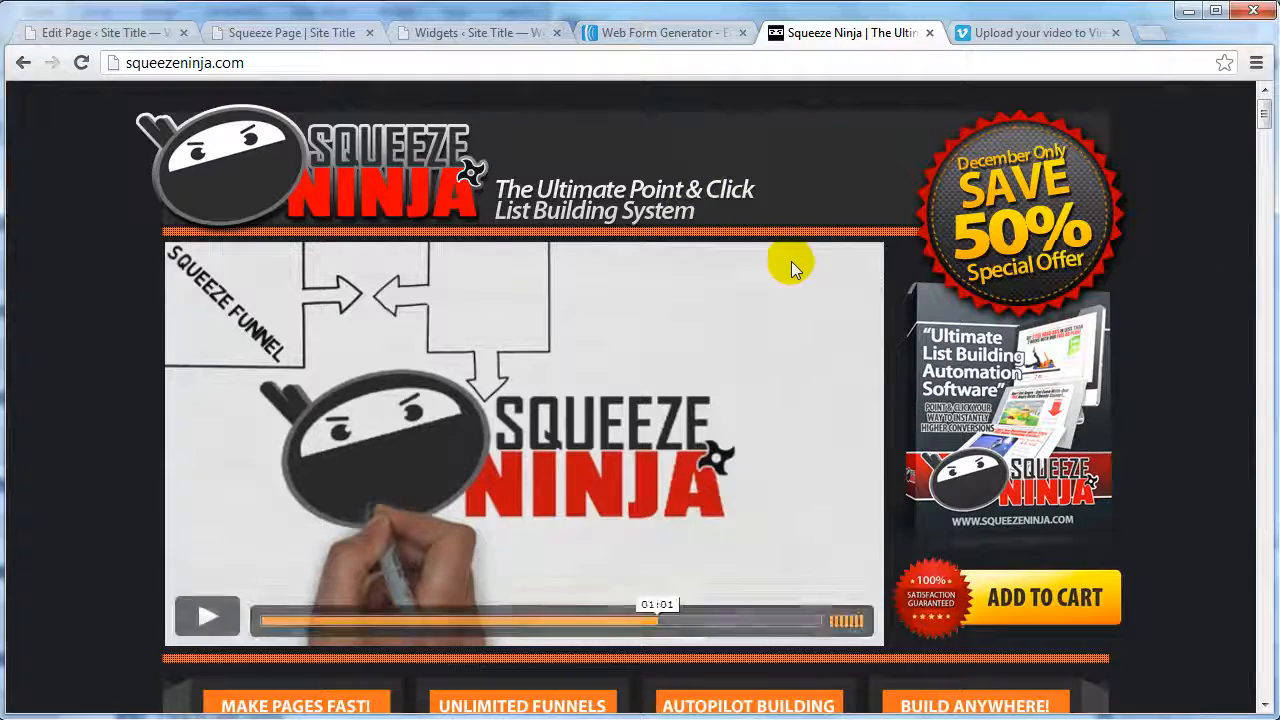
left_click_drag(1266, 118, 1258, 150)
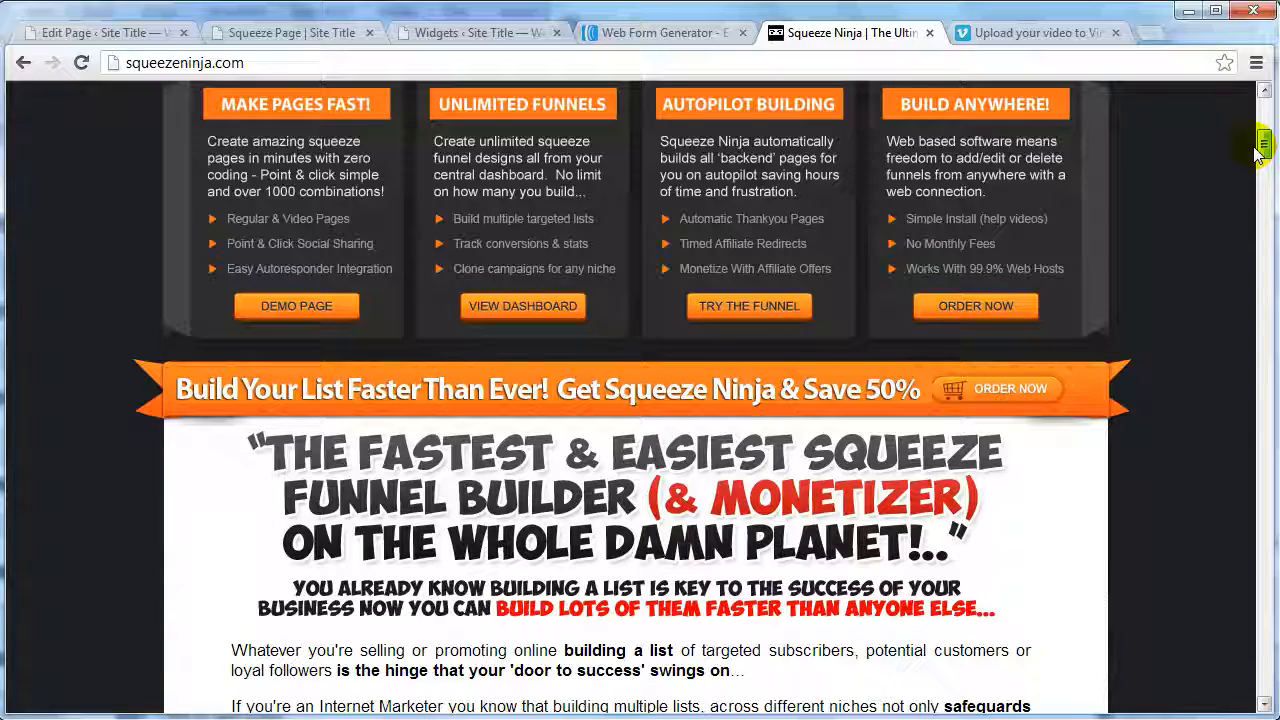
left_click_drag(1258, 150, 1257, 29)
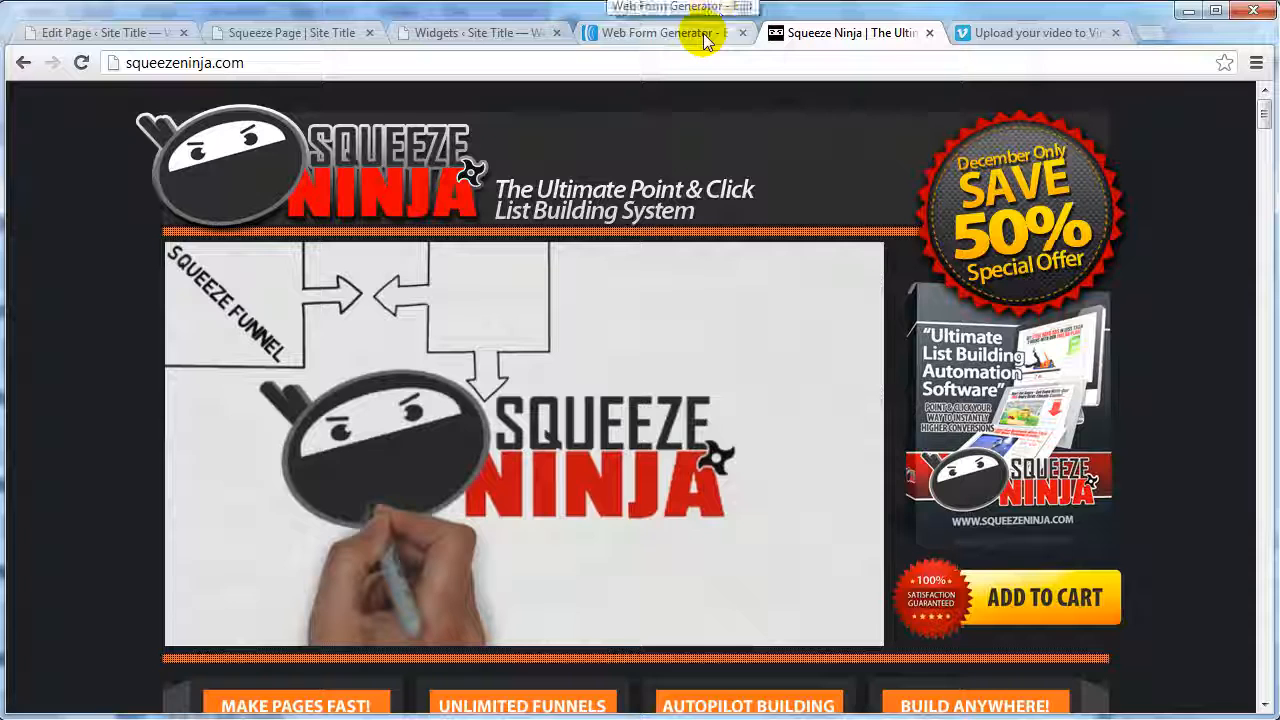
Go back to the published Squeeze Page and review its content alongside the sidebar opt-in form.
left_click(430, 36)
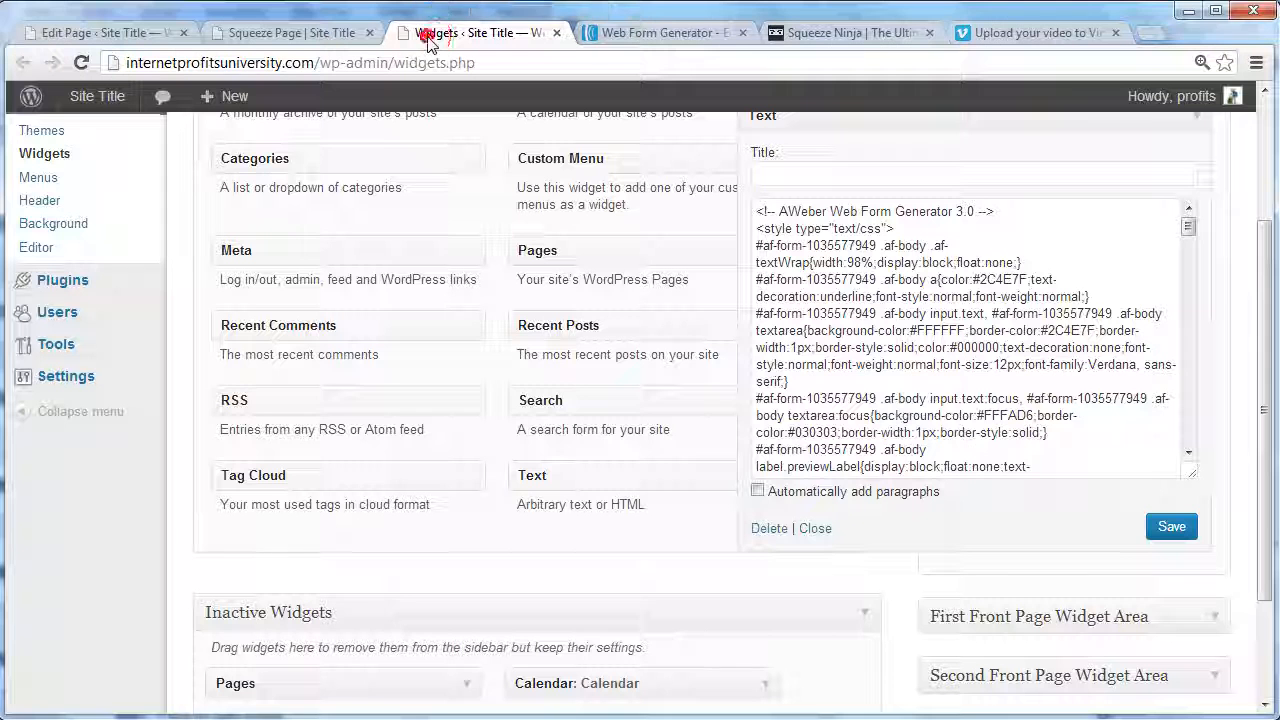
left_click(337, 34)
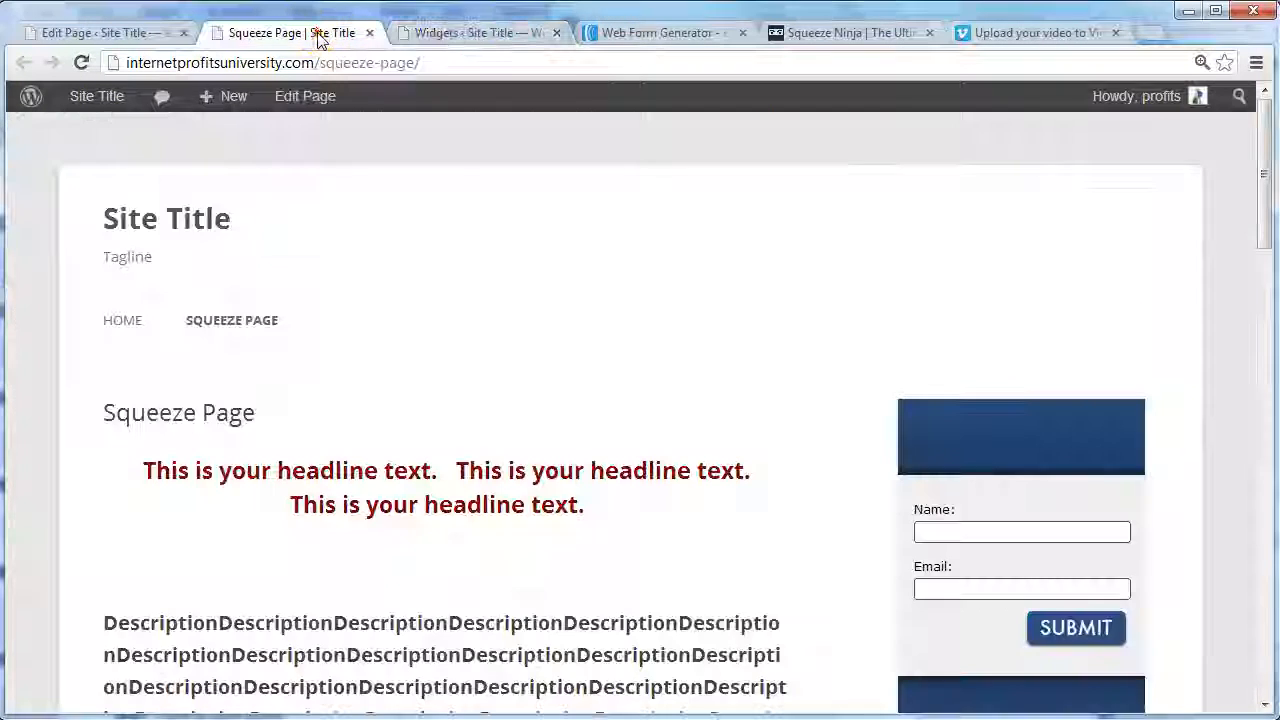
scroll(713, 374, "down", 3)
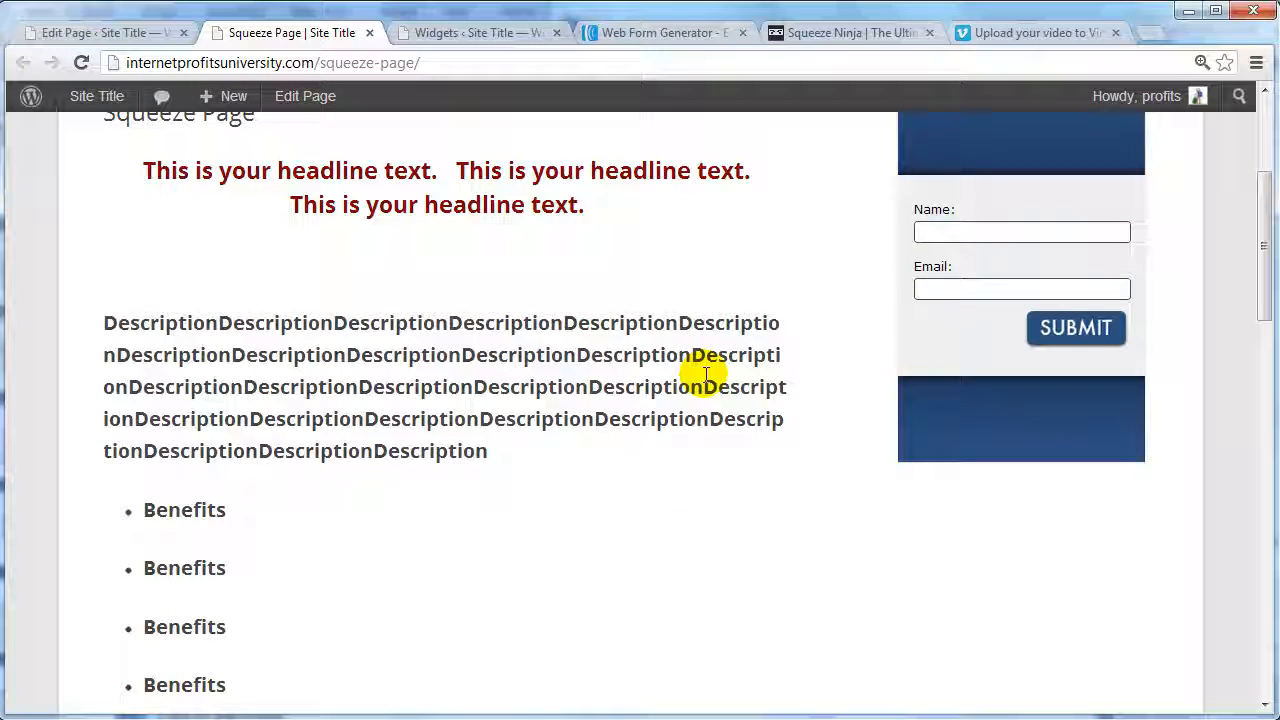